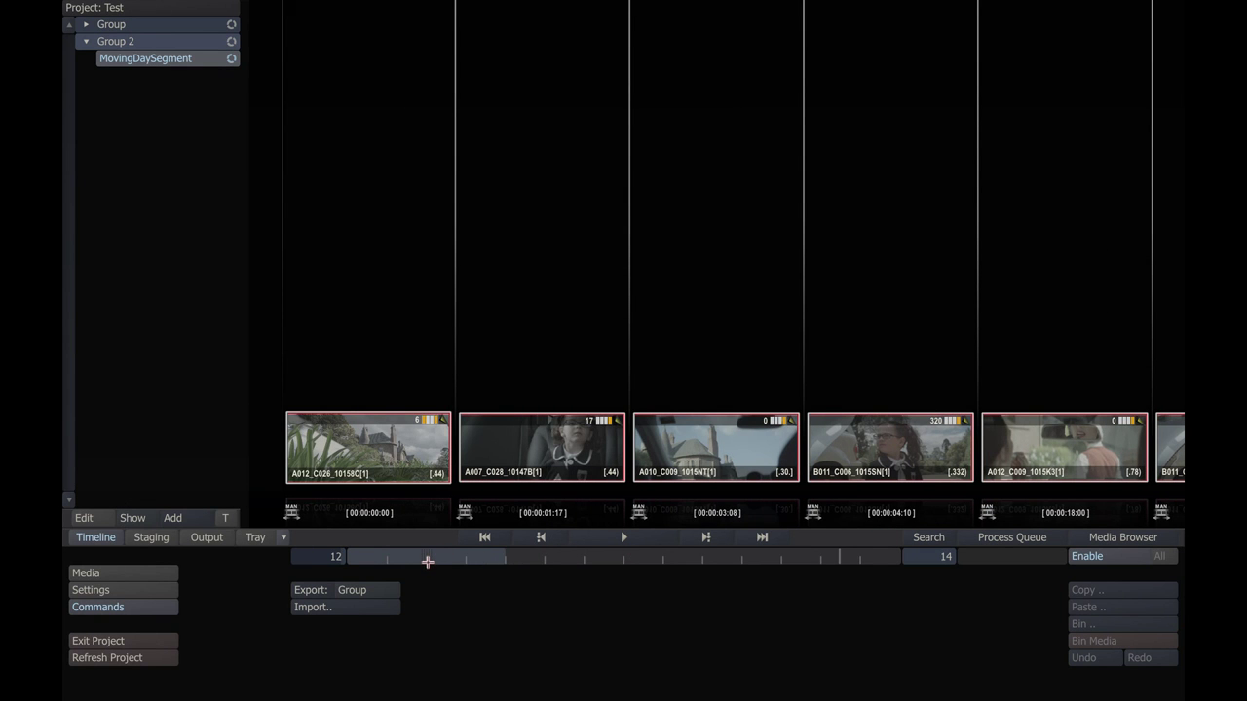
- Look through the shots along the MovingDaySegment timeline
{"action": "left_click_drag", "start_coordinate": [427, 562], "coordinate": [389, 557]}
{"action": "left_click_drag", "start_coordinate": [439, 554], "coordinate": [407, 543]}
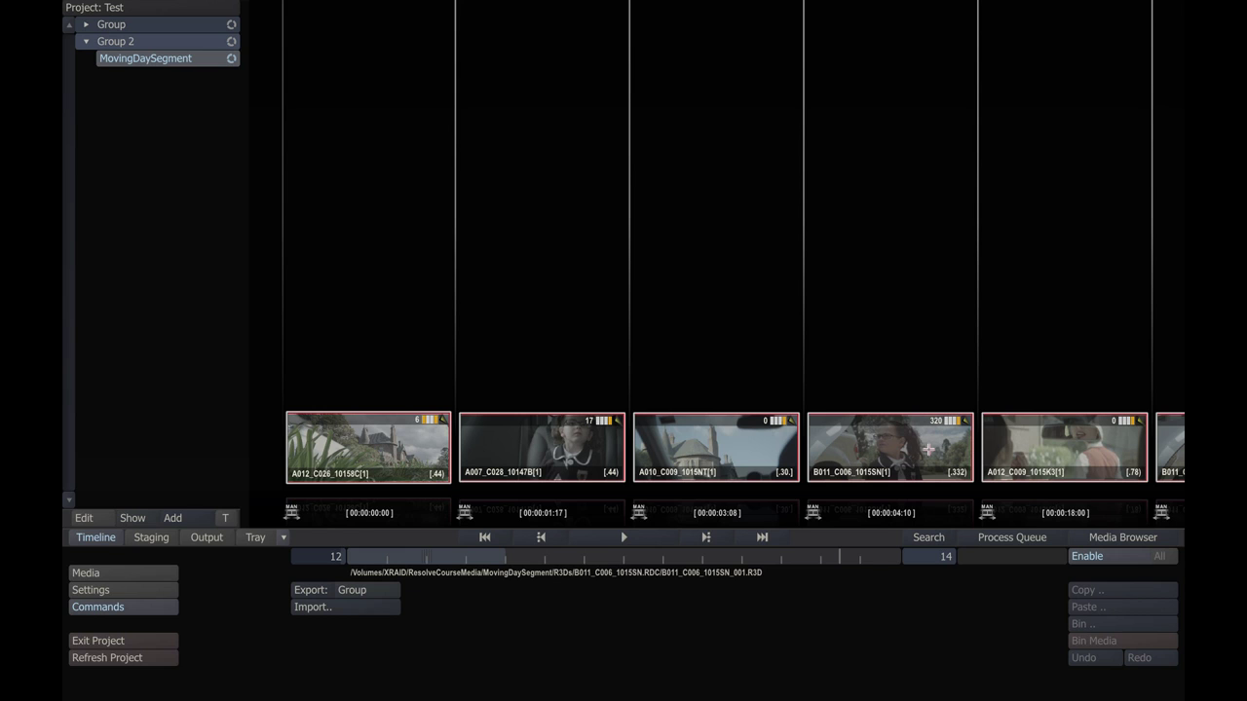
{"action": "left_click", "coordinate": [157, 543]}
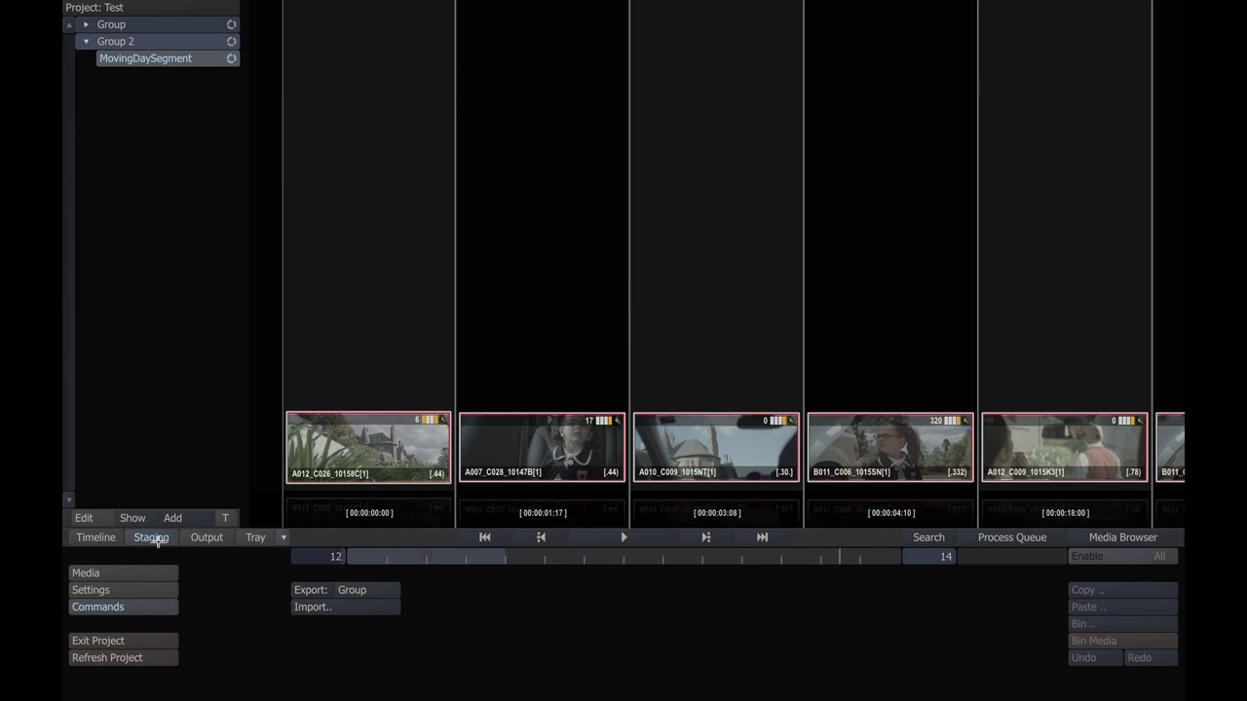
{"action": "left_click", "coordinate": [103, 538]}
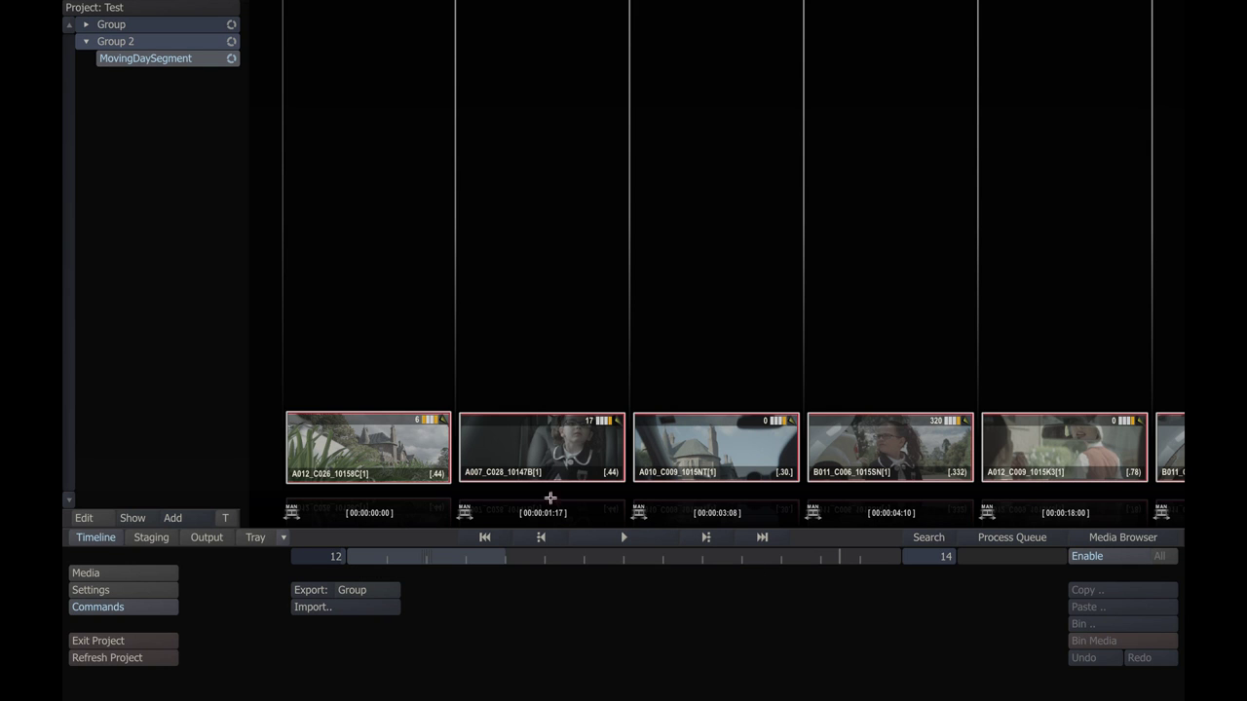
{"action": "mouse_move", "coordinate": [459, 557]}
{"action": "left_mouse_down"}
{"action": "mouse_move", "coordinate": [570, 555]}
{"action": "mouse_move", "coordinate": [472, 560]}
{"action": "left_mouse_up"}
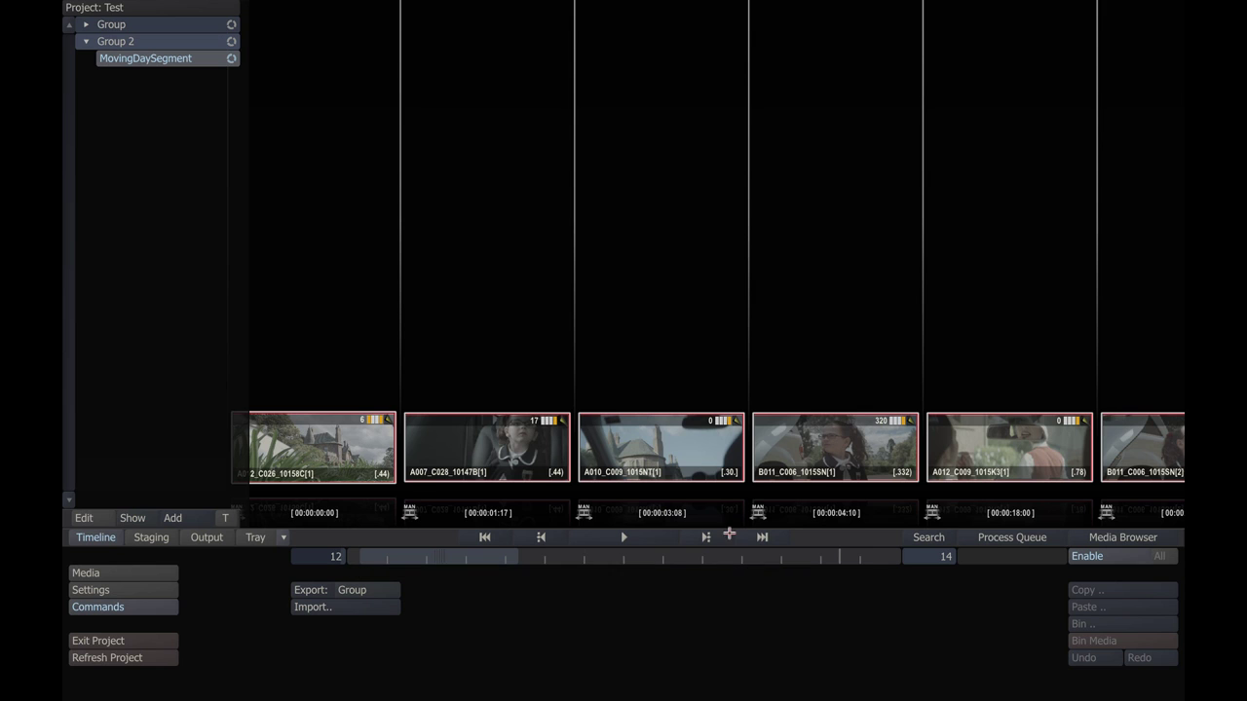
{"action": "left_click_drag", "start_coordinate": [500, 558], "coordinate": [468, 550]}
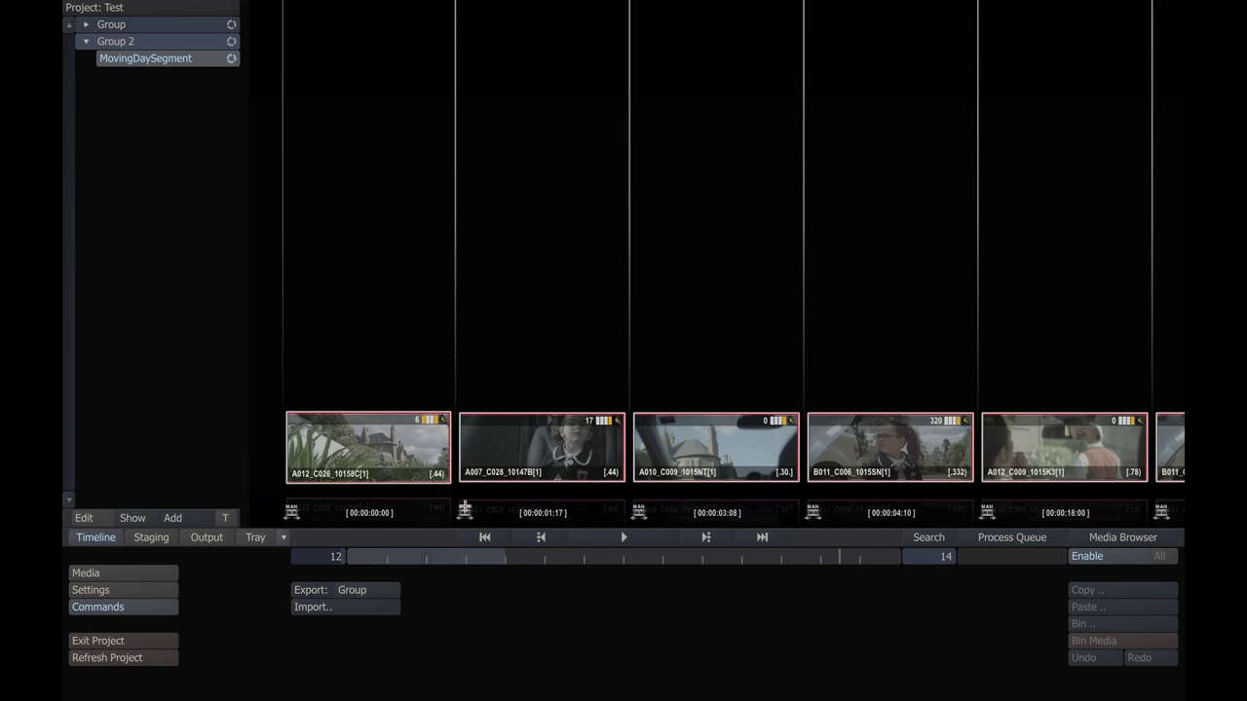
{"action": "left_click_drag", "start_coordinate": [486, 556], "coordinate": [685, 563]}
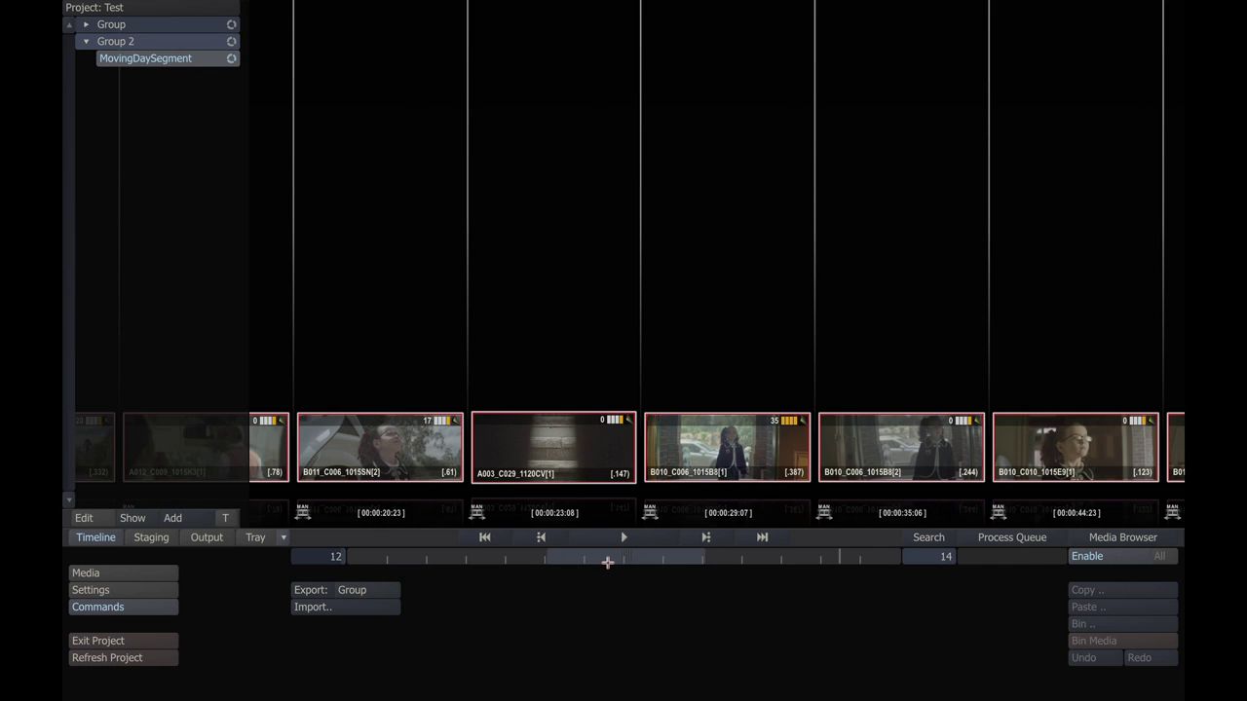
{"action": "left_click_drag", "start_coordinate": [607, 562], "coordinate": [509, 556]}
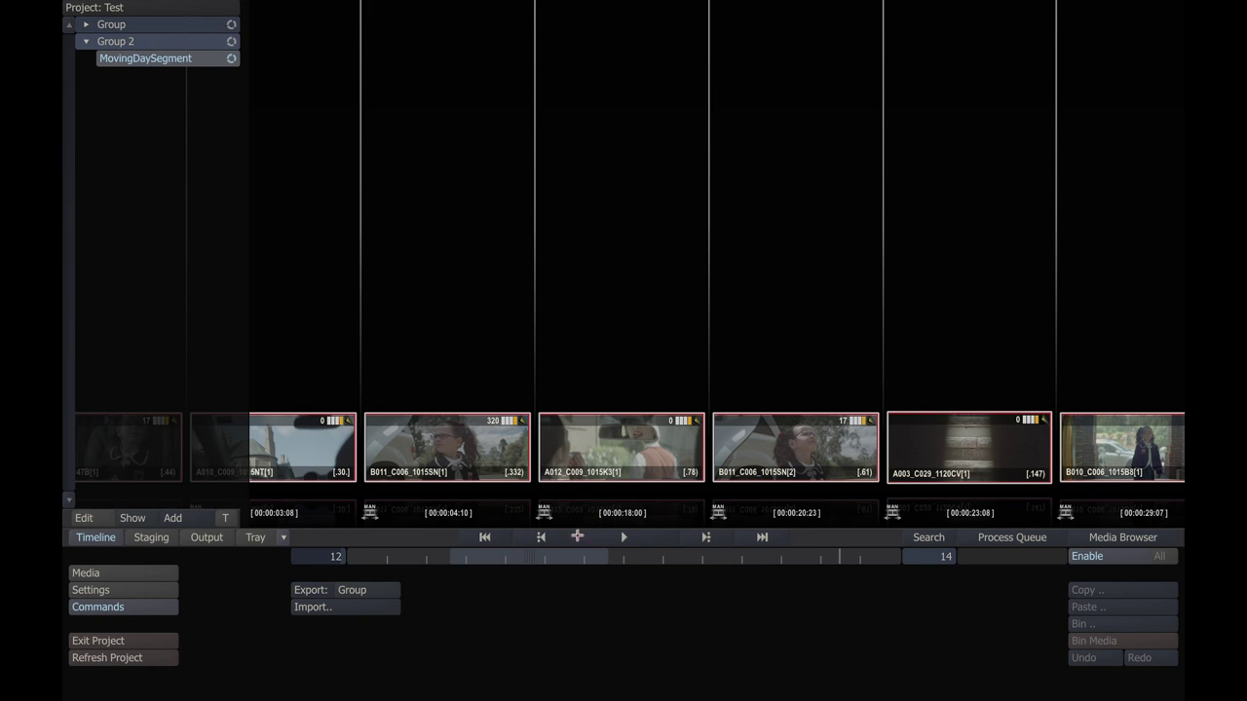
{"action": "left_click_drag", "start_coordinate": [579, 557], "coordinate": [500, 557]}
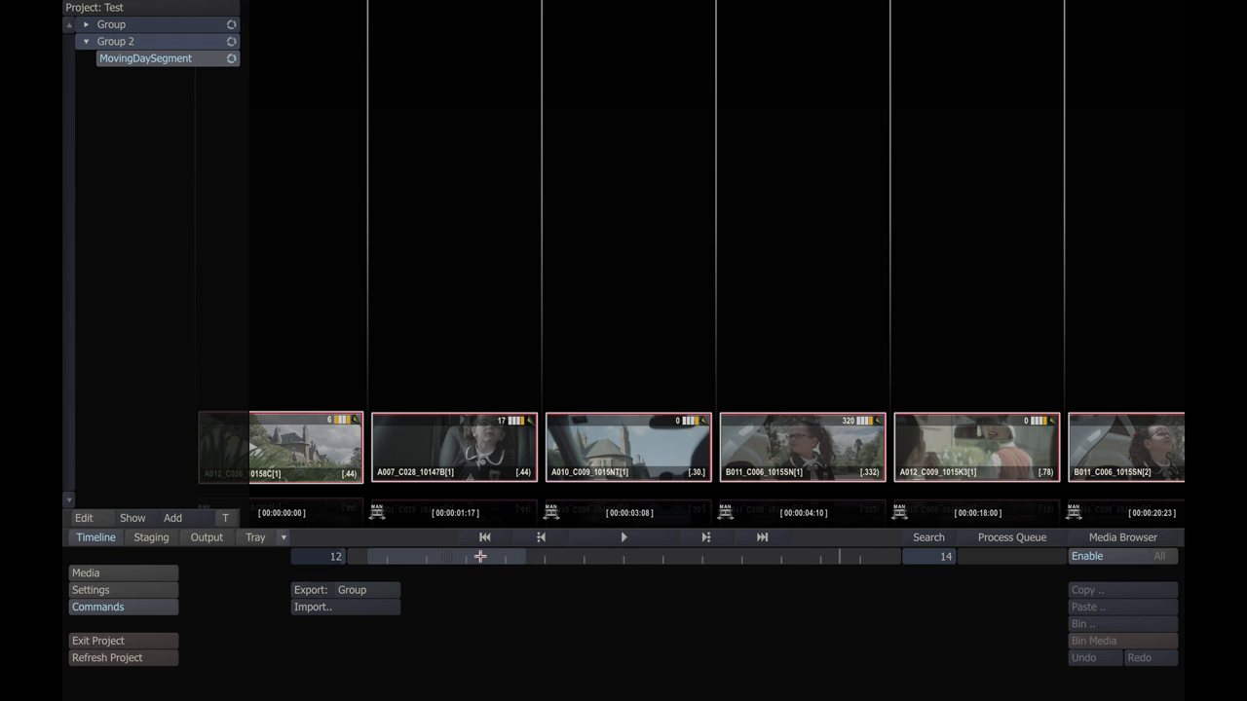
- Export Group 2 to the Desktop as a Group (*.html) file
{"action": "left_click", "coordinate": [114, 575]}
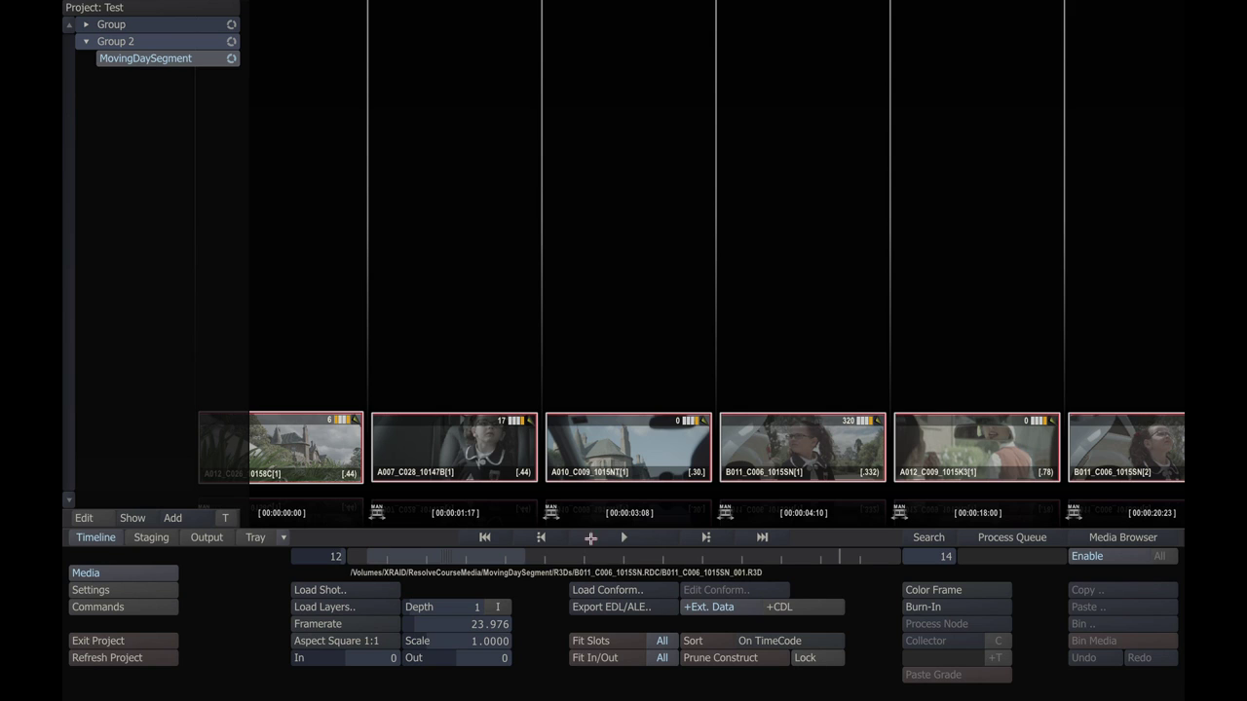
{"action": "left_click", "coordinate": [125, 606]}
{"action": "left_click", "coordinate": [309, 596]}
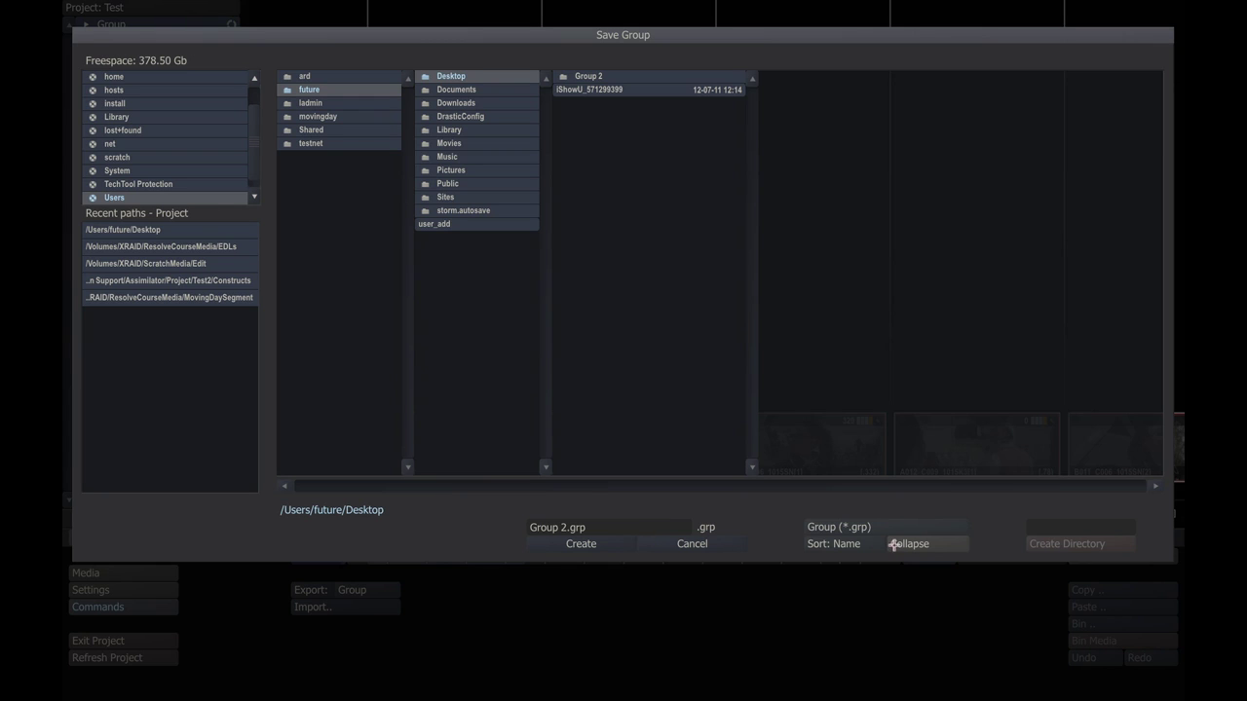
{"action": "left_click", "coordinate": [835, 529]}
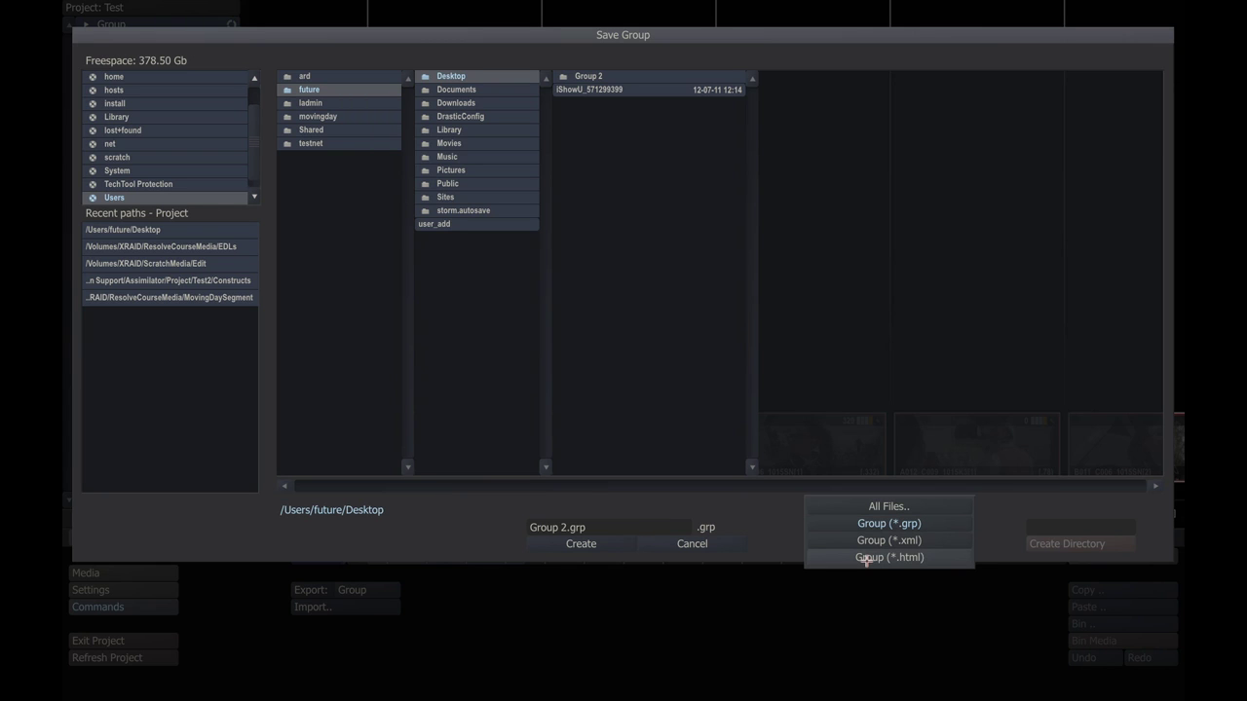
{"action": "left_click", "coordinate": [866, 558]}
{"action": "left_click", "coordinate": [589, 546]}
{"action": "left_click", "coordinate": [558, 546]}
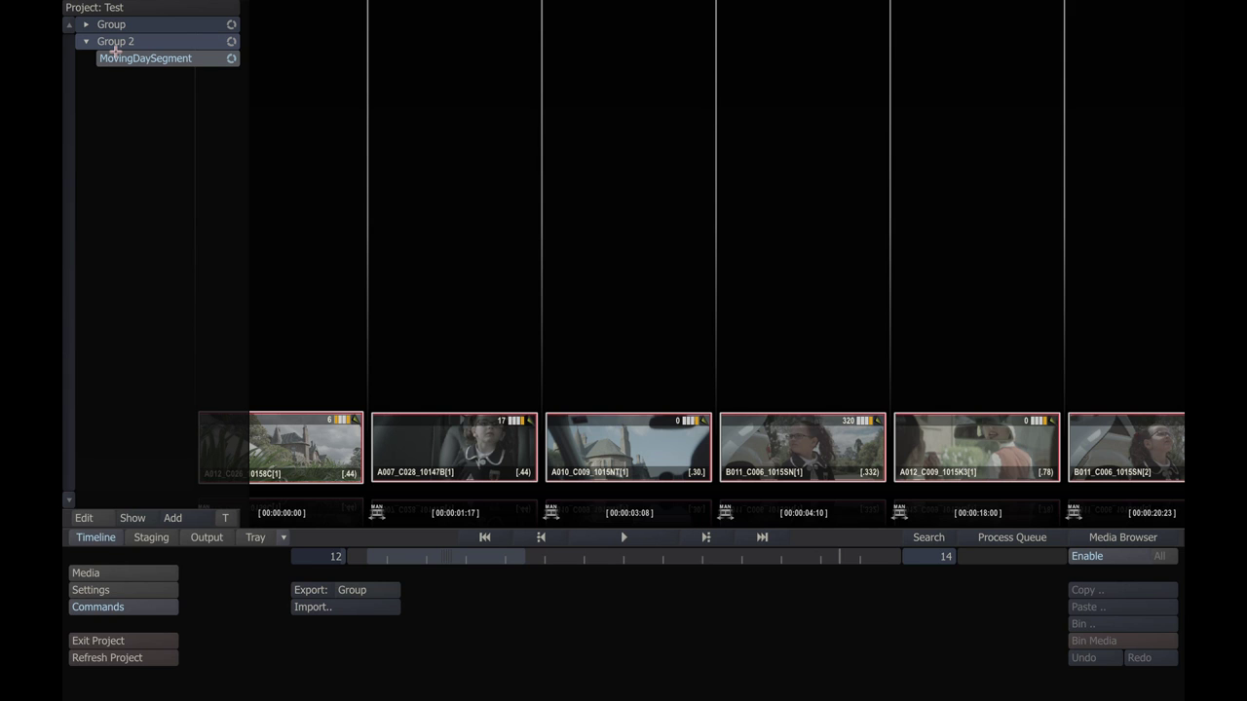
- Switch to the Finder, open the exported Group 2.html to review its timeline view, and return to SCRATCH
{"action": "key", "text": "super+Tab"}
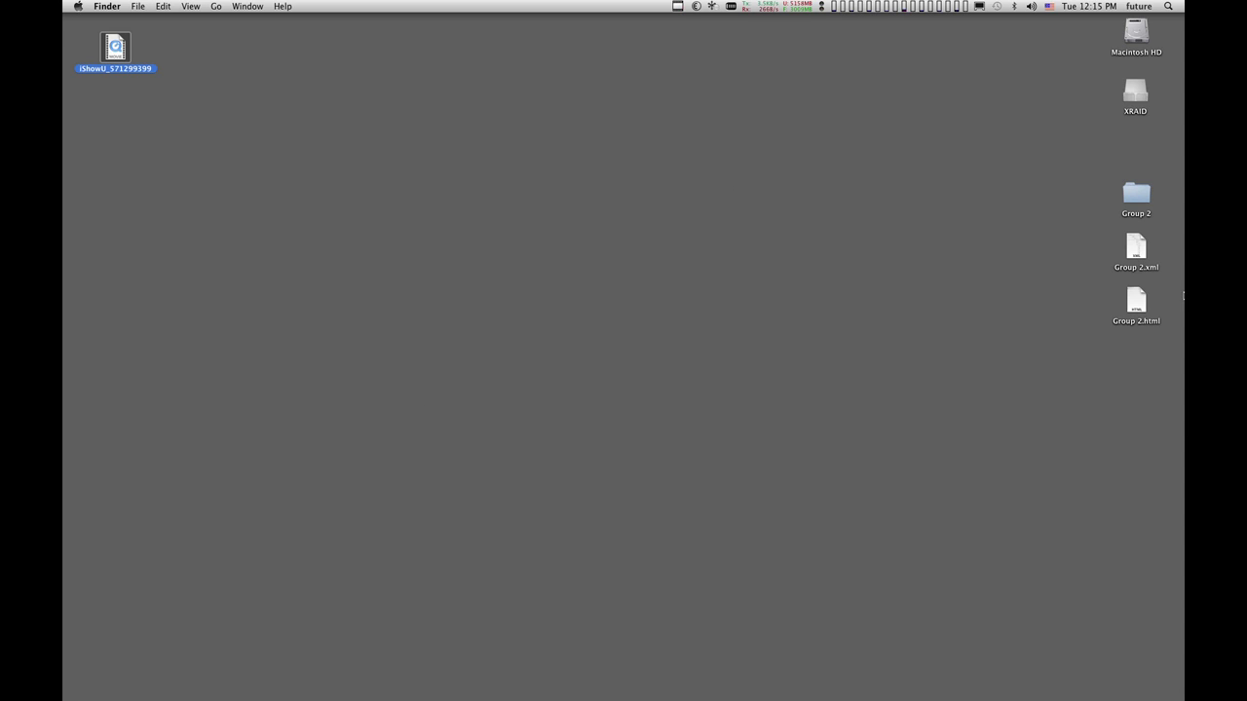
{"action": "double_click", "coordinate": [1127, 308]}
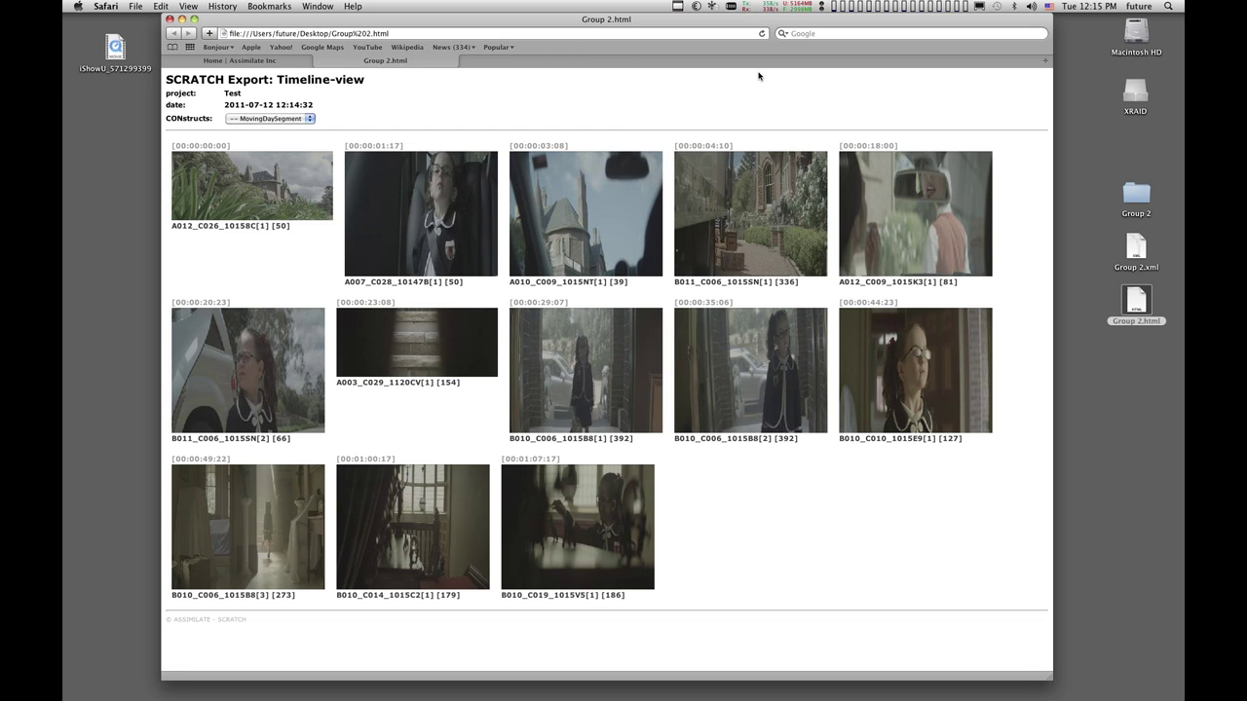
{"action": "key", "text": "super+Tab"}
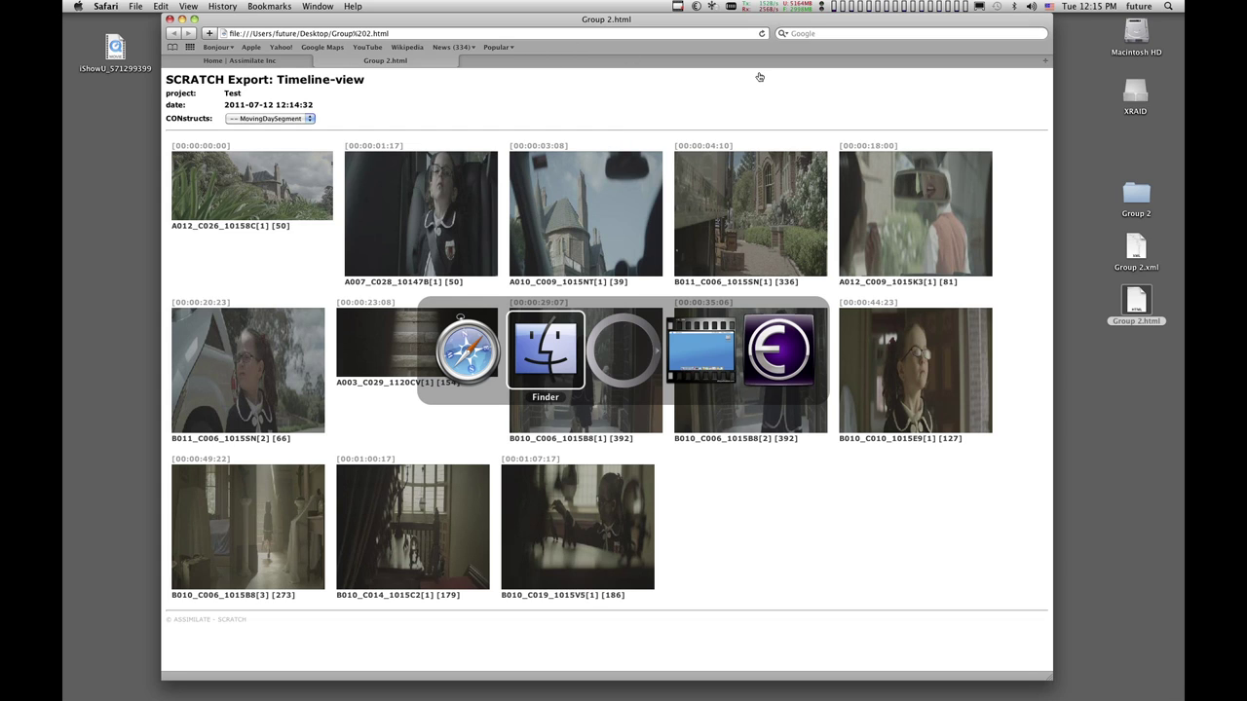
{"action": "key", "text": "super+Tab"}
{"action": "key", "text": "super+Tab"}
{"action": "key", "text": "super+Tab"}
{"action": "key", "text": "super+Tab"}
{"action": "key", "text": "super+Tab"}
{"action": "key", "text": "super+Tab"}
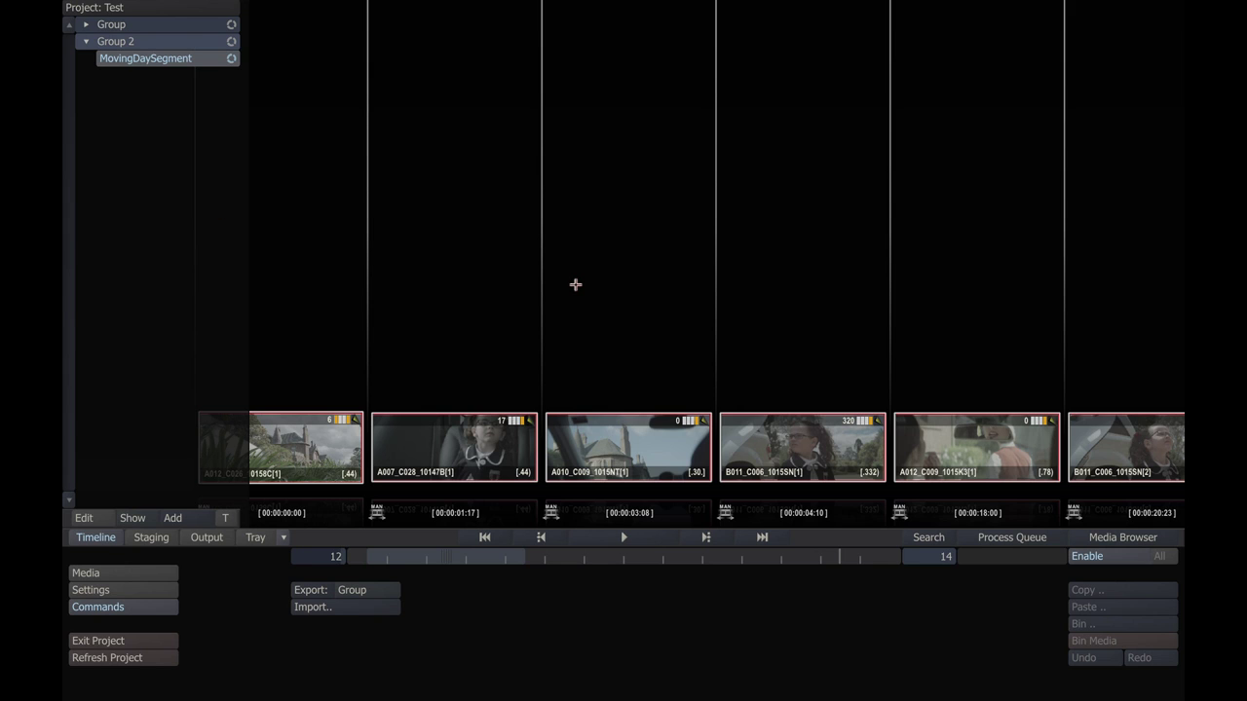
- Expand Group in the project tree to examine its constructs and tracks, and collapse it again
{"action": "left_click", "coordinate": [84, 26]}
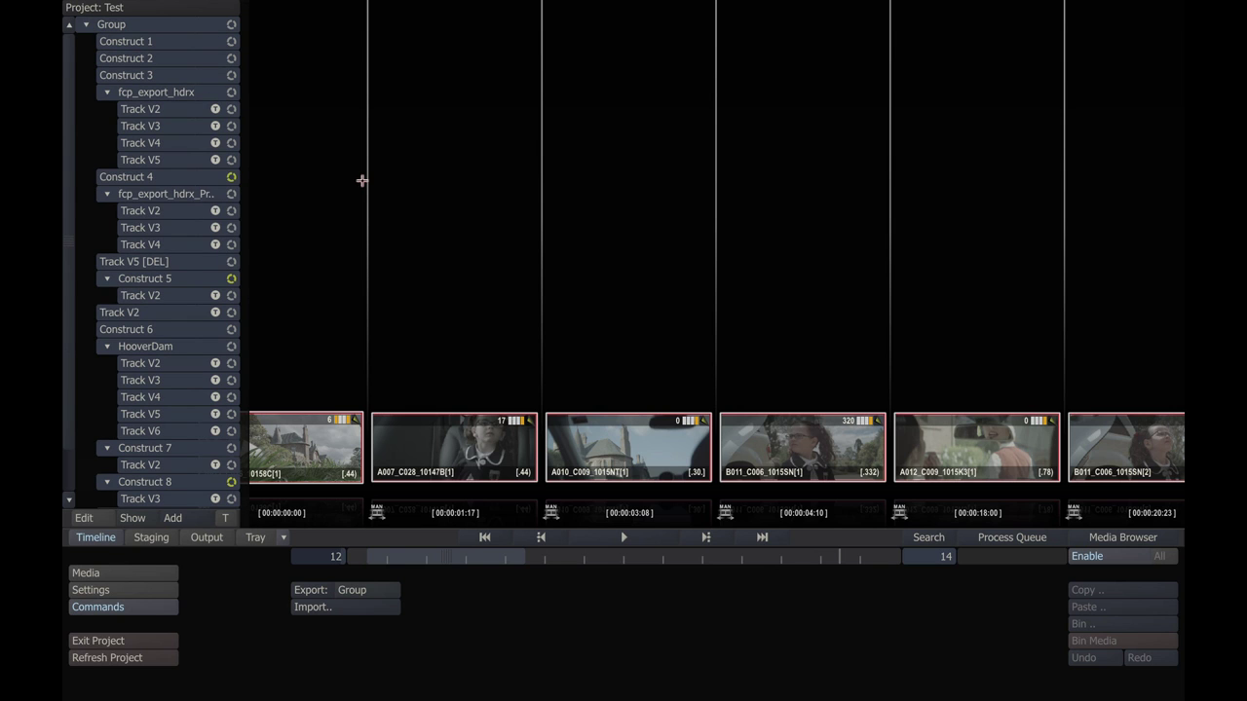
{"action": "scroll", "coordinate": [219, 249], "scroll_direction": "down", "scroll_amount": 3}
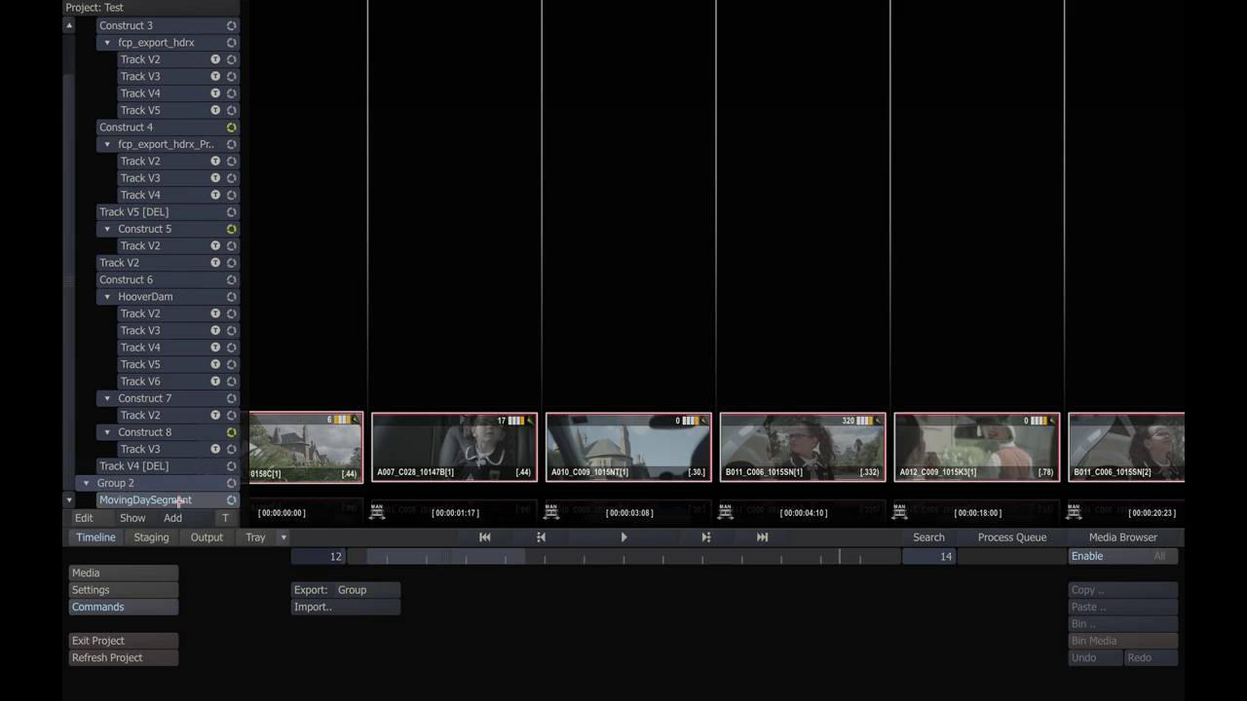
{"action": "left_click", "coordinate": [105, 42]}
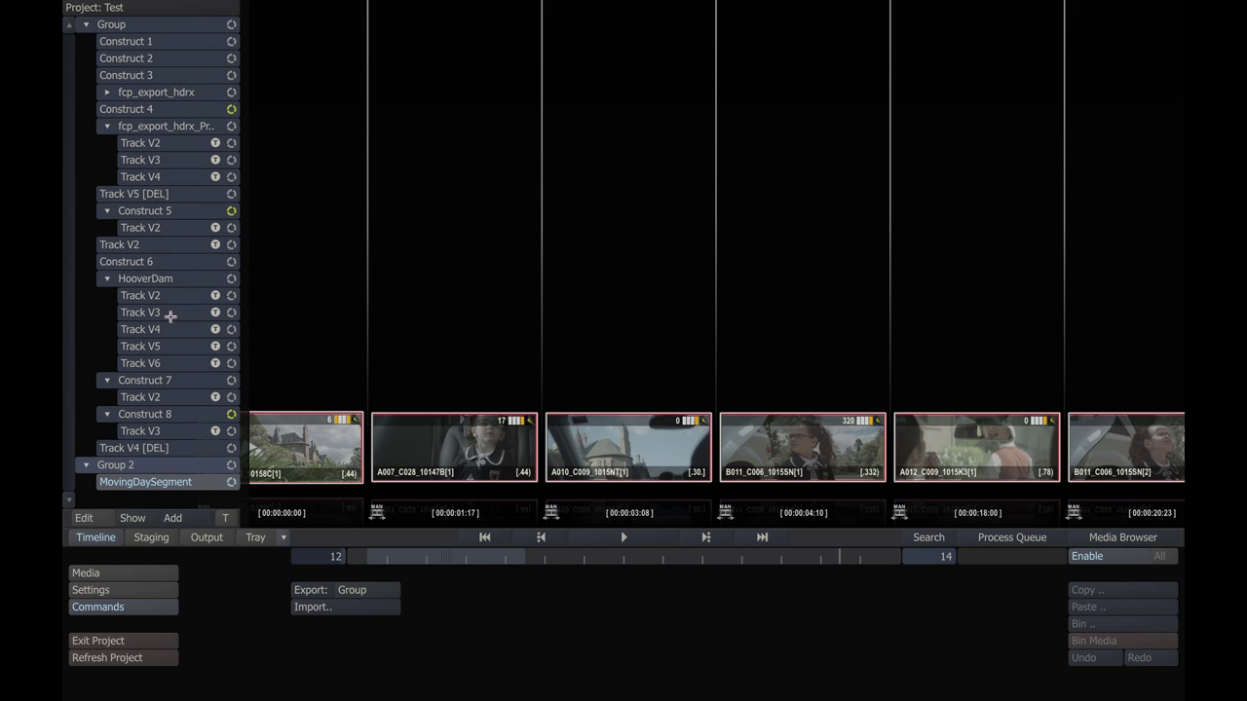
{"action": "left_click", "coordinate": [87, 26]}
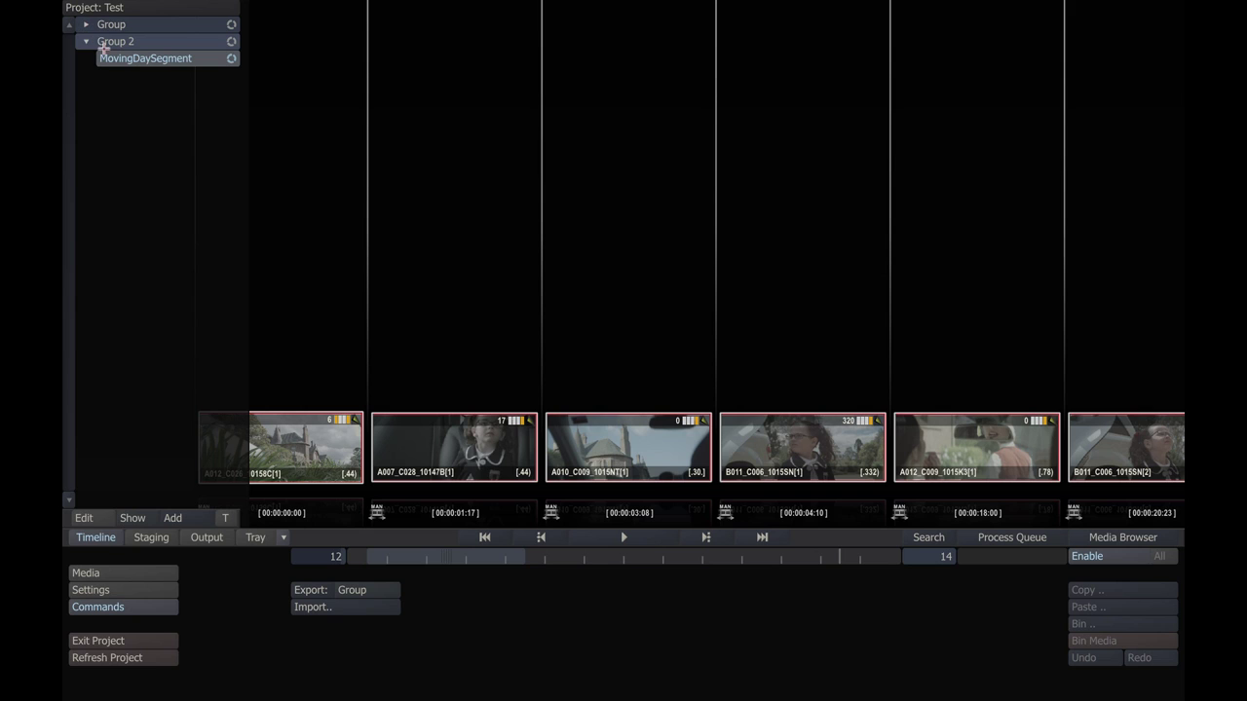
- Add a new construct named webinar to Group 2
{"action": "left_click", "coordinate": [173, 517]}
{"action": "key", "text": "ctrl+a"}
{"action": "key", "text": "BackSpace"}
{"action": "type", "text": "we"}
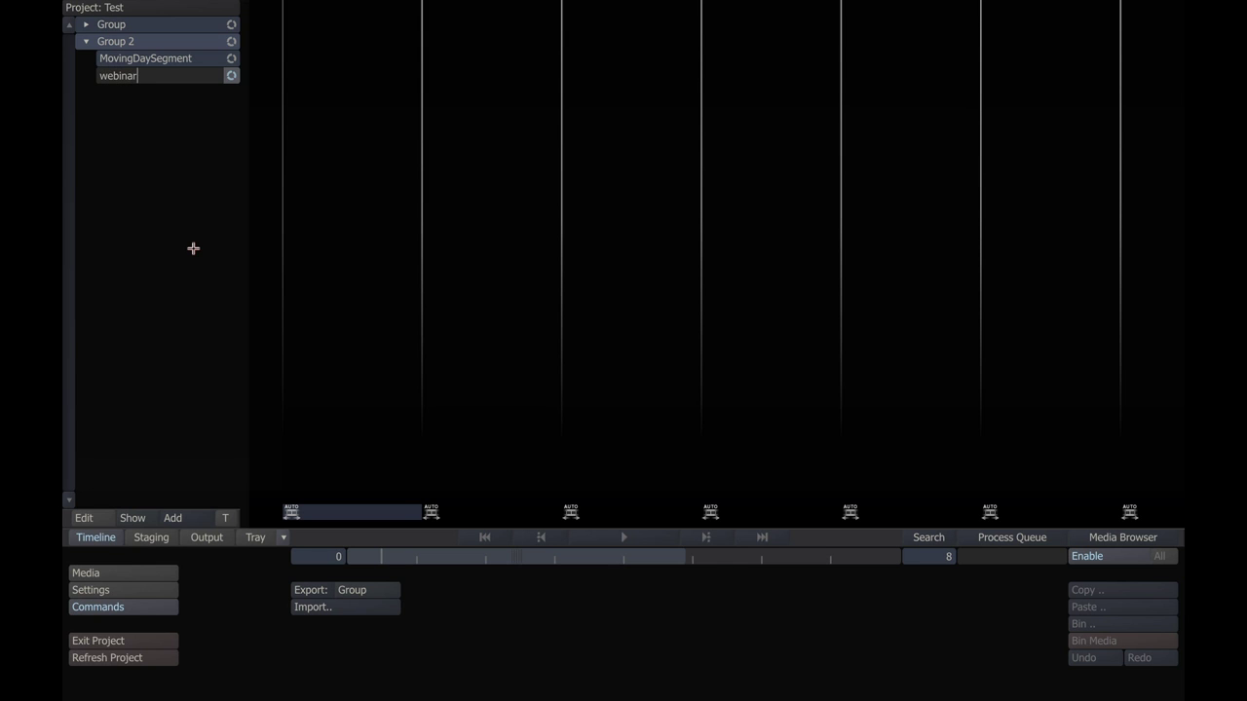
{"action": "type", "text": "binar"}
{"action": "key", "text": "Return"}
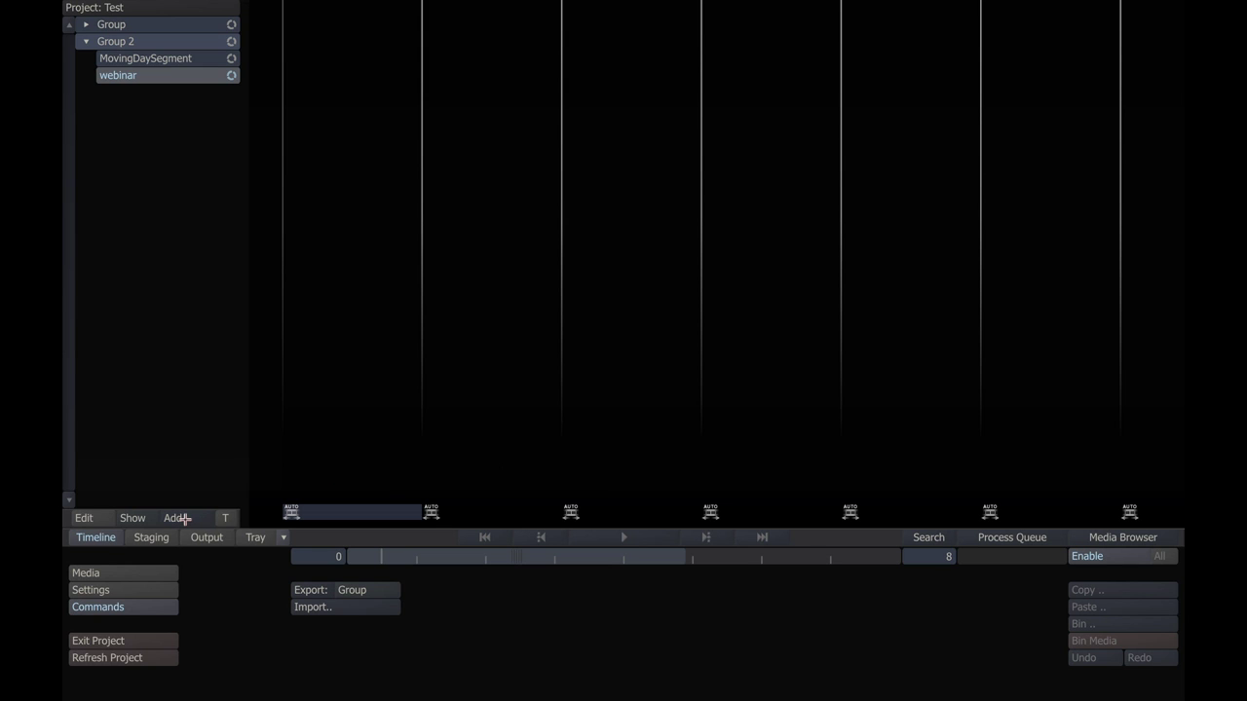
- Load the media folder B003_05054B.RDM from R3D/Sword/Epic/B003_05054B as layers into the webinar construct
{"action": "left_click", "coordinate": [123, 572]}
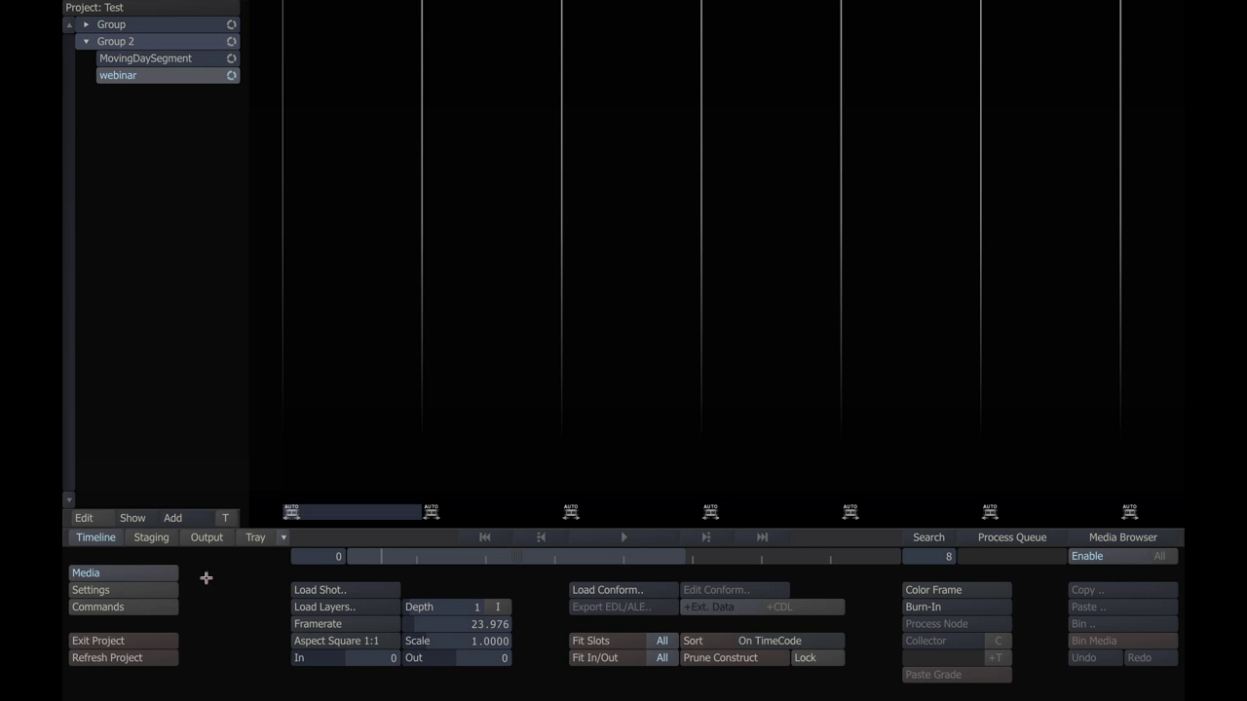
{"action": "left_click", "coordinate": [325, 607]}
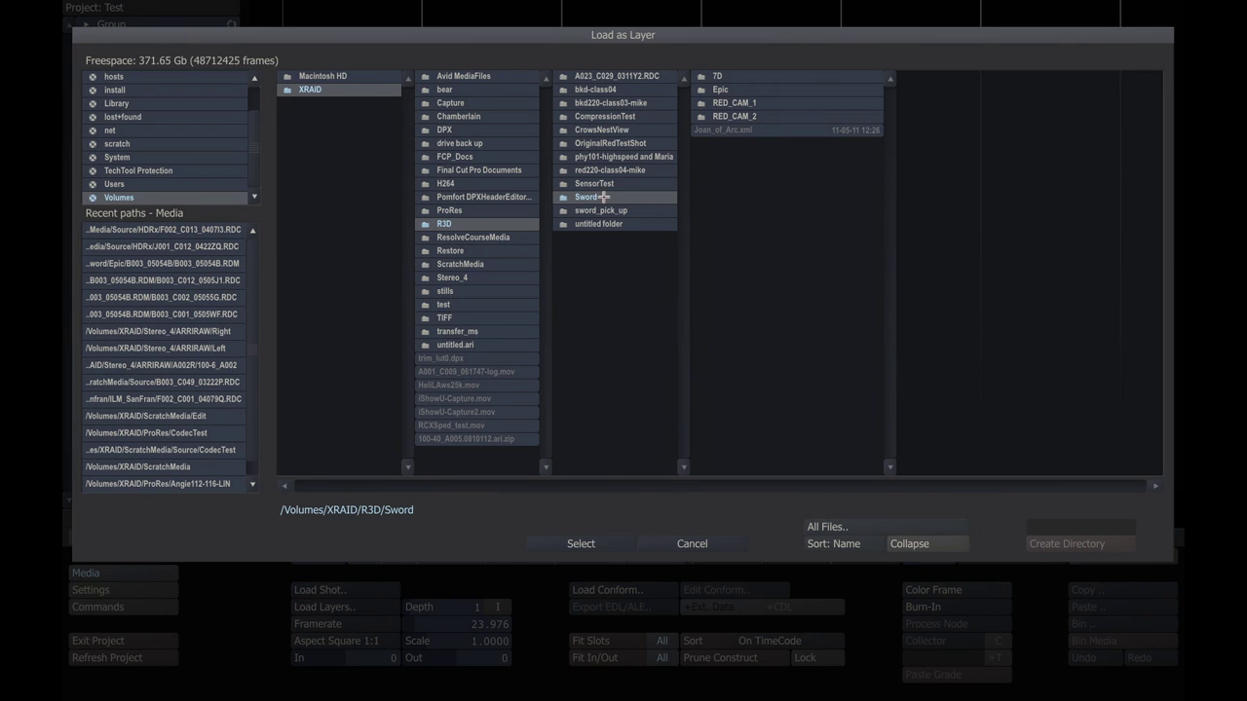
{"action": "left_click", "coordinate": [738, 89]}
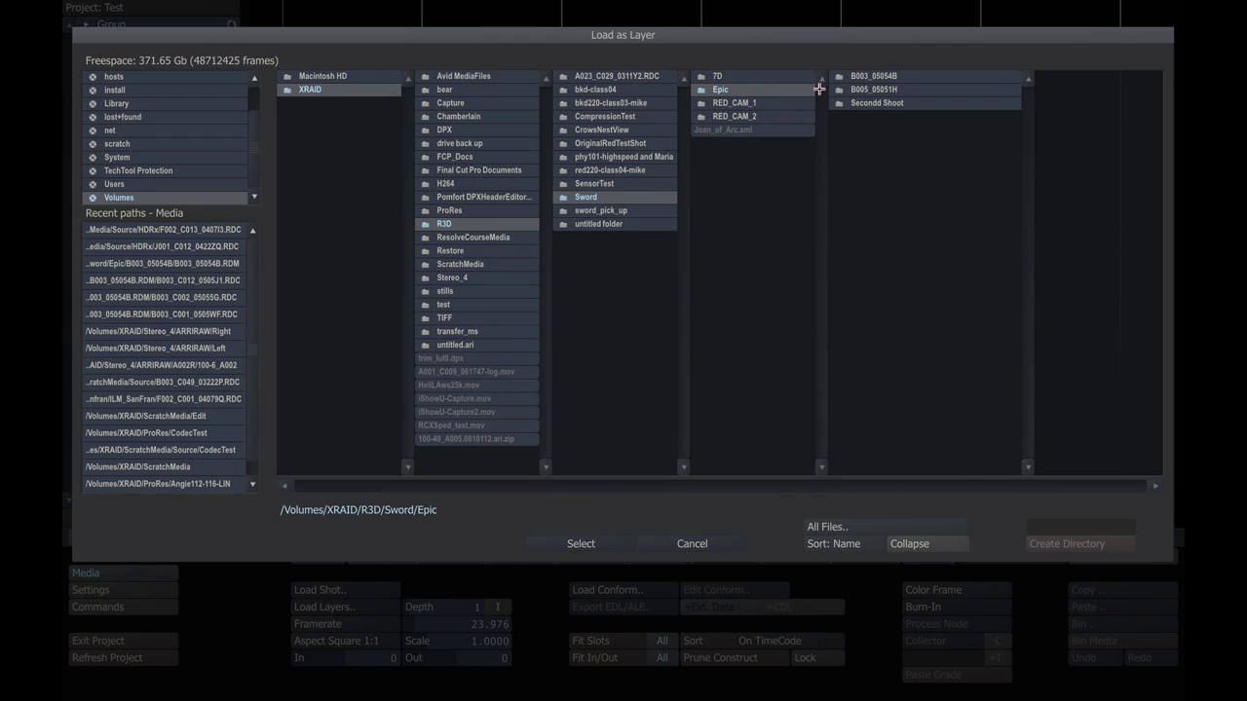
{"action": "left_click", "coordinate": [866, 76]}
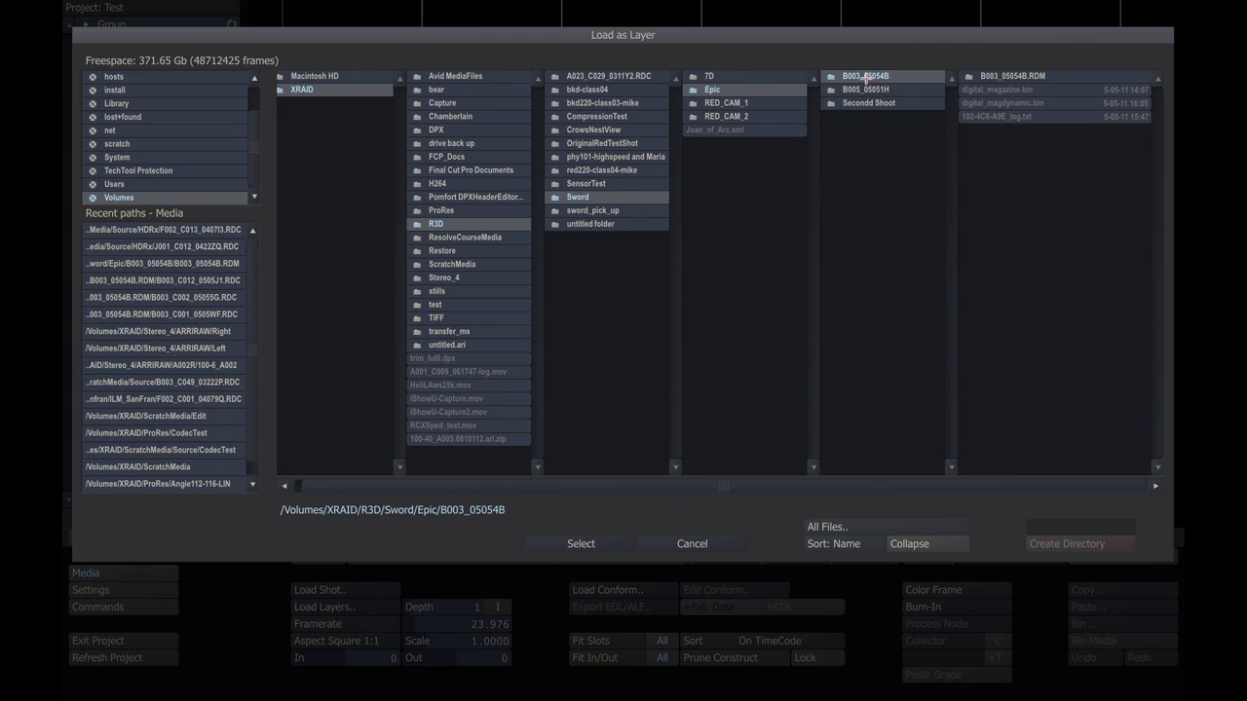
{"action": "left_click", "coordinate": [967, 78]}
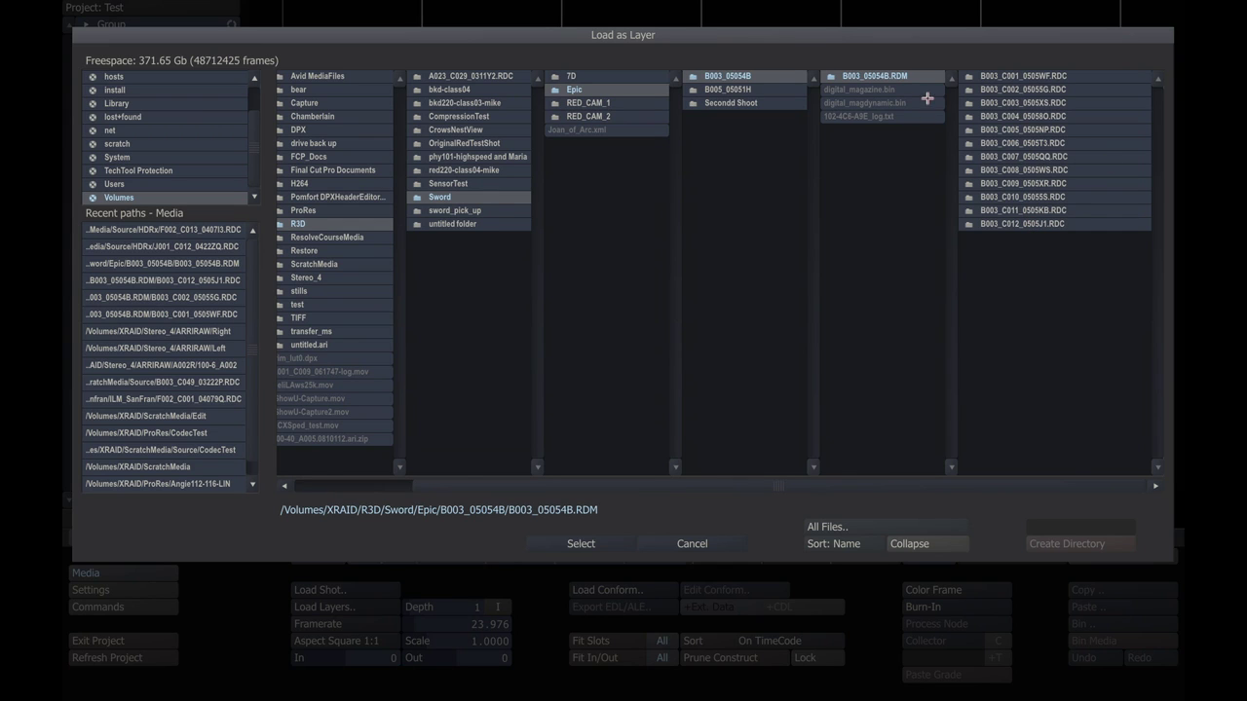
{"action": "left_click", "coordinate": [583, 542]}
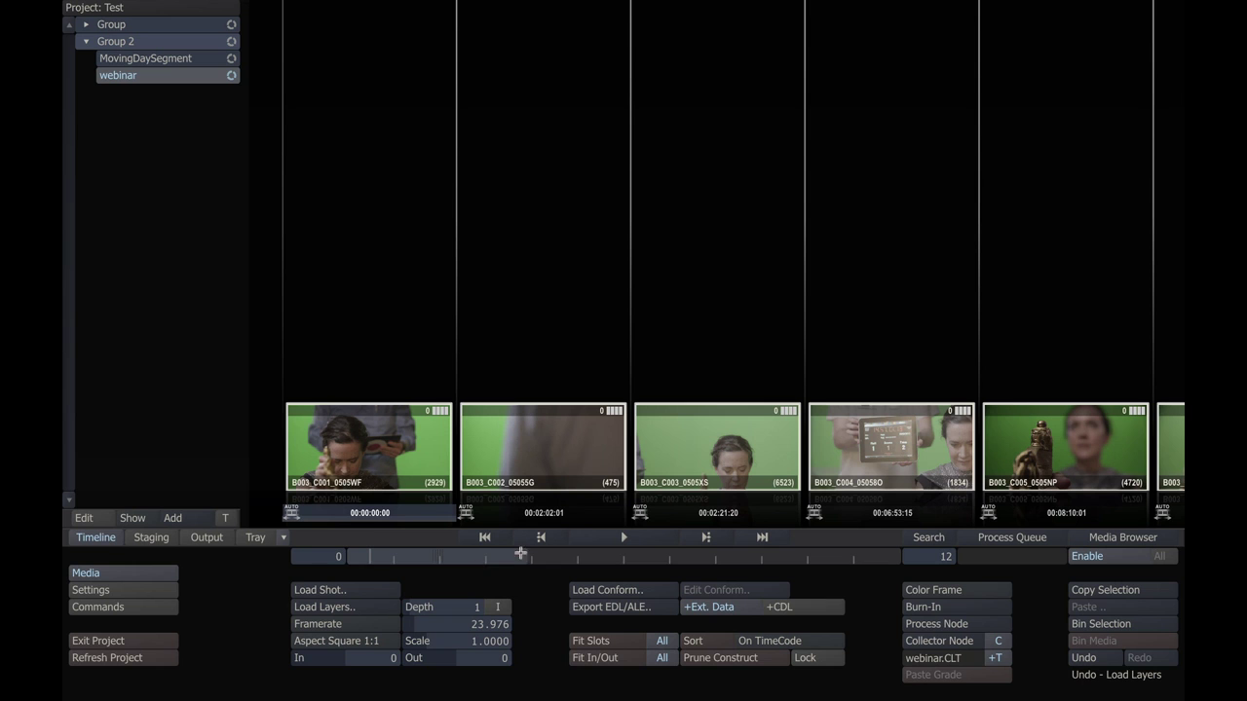
- Scrub the first shot's thumbnail, and open the webinar construct in the Player at frame 13062
{"action": "mouse_move", "coordinate": [501, 565]}
{"action": "left_mouse_down"}
{"action": "mouse_move", "coordinate": [824, 556]}
{"action": "mouse_move", "coordinate": [501, 550]}
{"action": "left_mouse_up"}
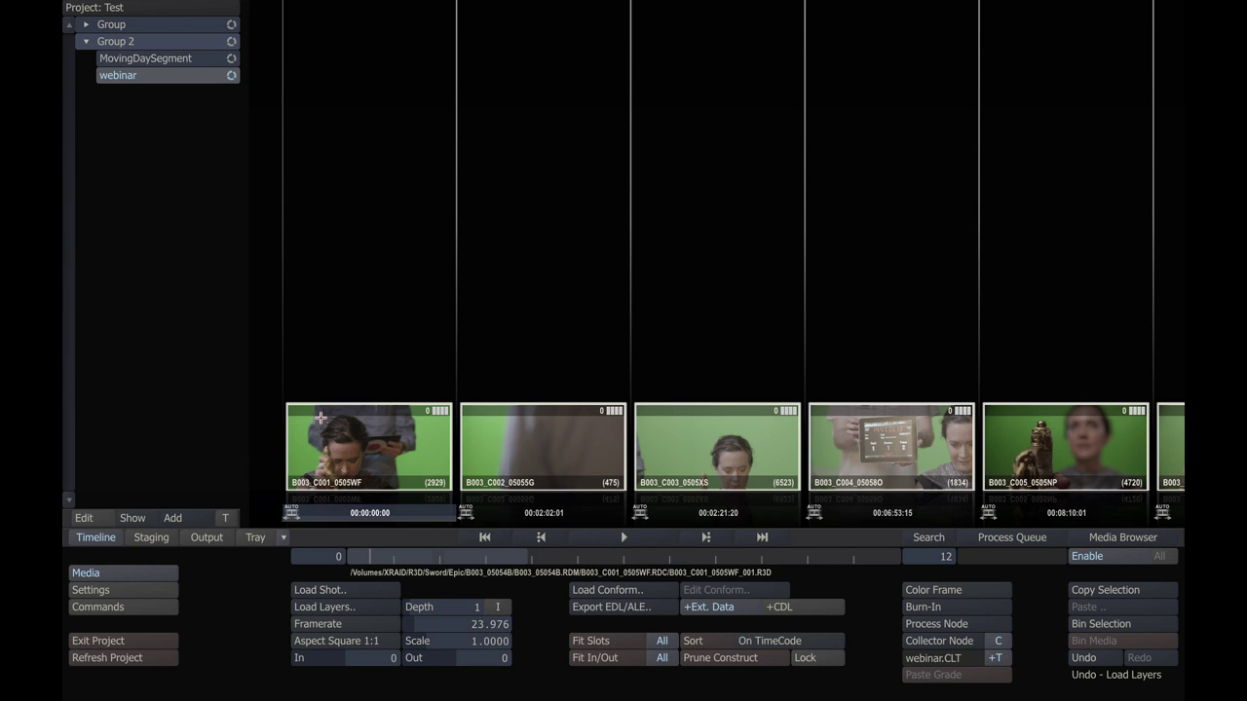
{"action": "left_click_drag", "start_coordinate": [320, 418], "coordinate": [420, 428]}
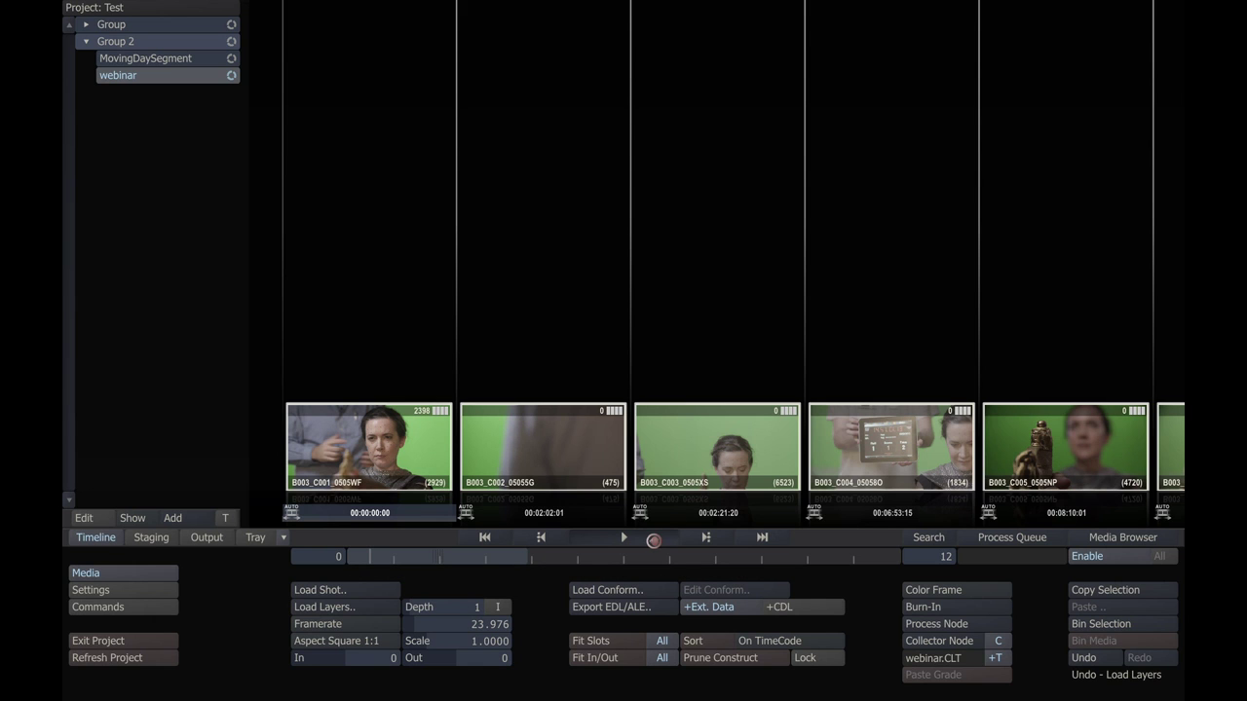
{"action": "left_click", "coordinate": [653, 540]}
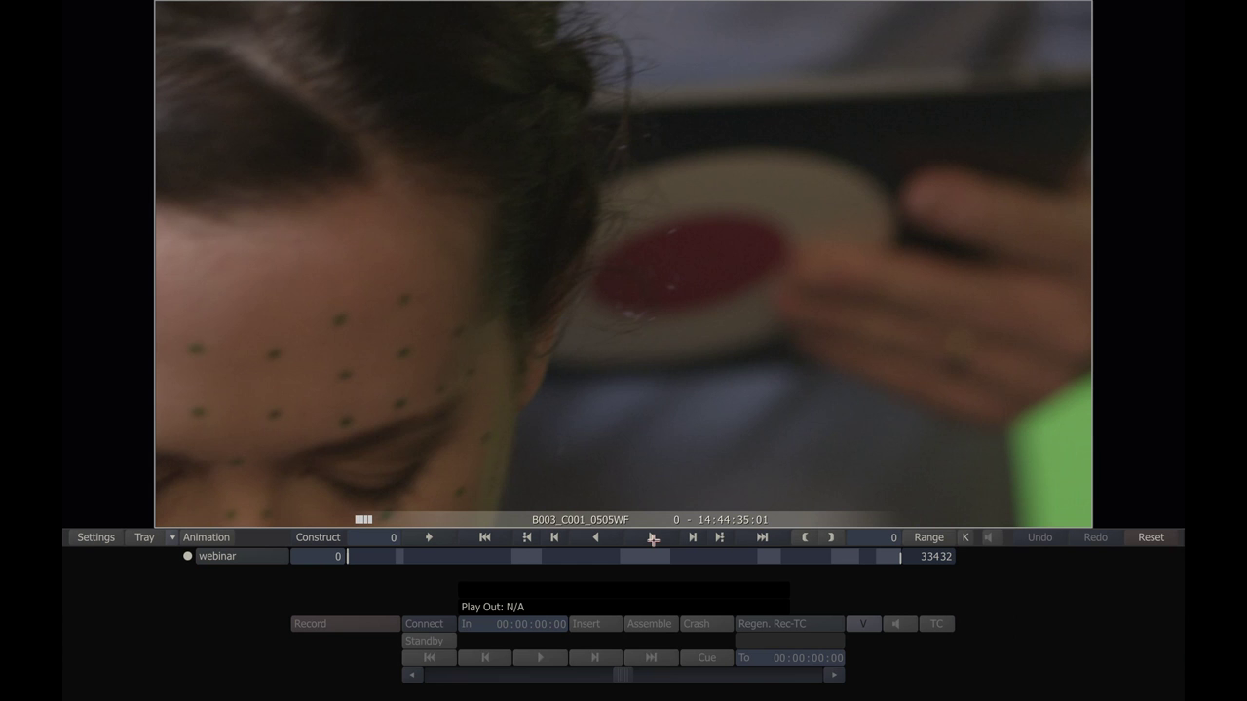
{"action": "left_click_drag", "start_coordinate": [353, 556], "coordinate": [563, 557]}
- Open the shot configuration in the Process module and set the current shot's framing to Fit Width, checking the whole frame
{"action": "right_click", "coordinate": [476, 437]}
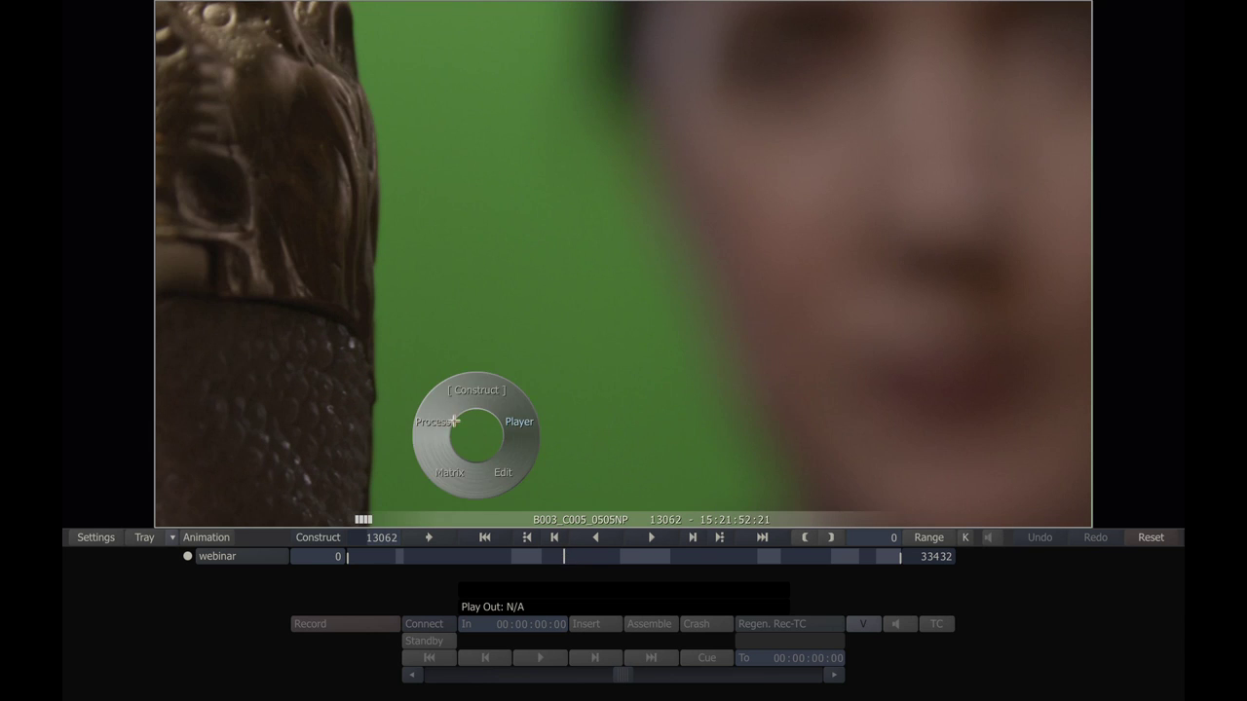
{"action": "left_click", "coordinate": [444, 419]}
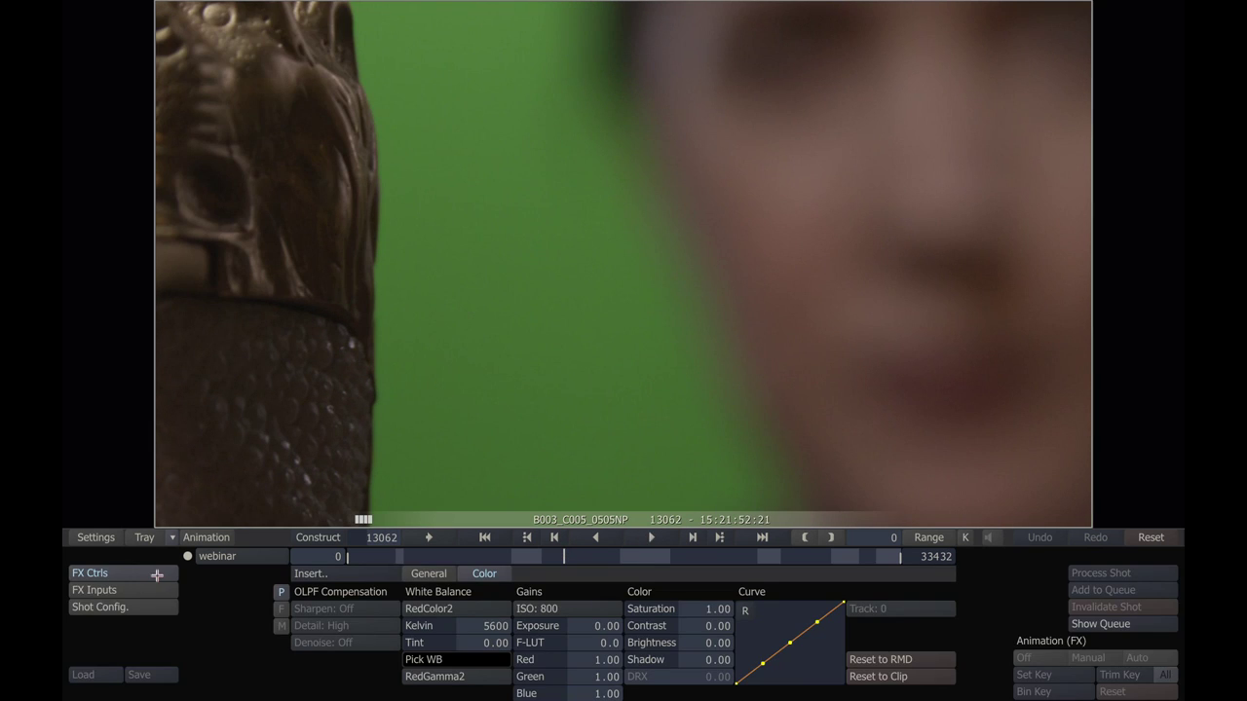
{"action": "left_click", "coordinate": [114, 605]}
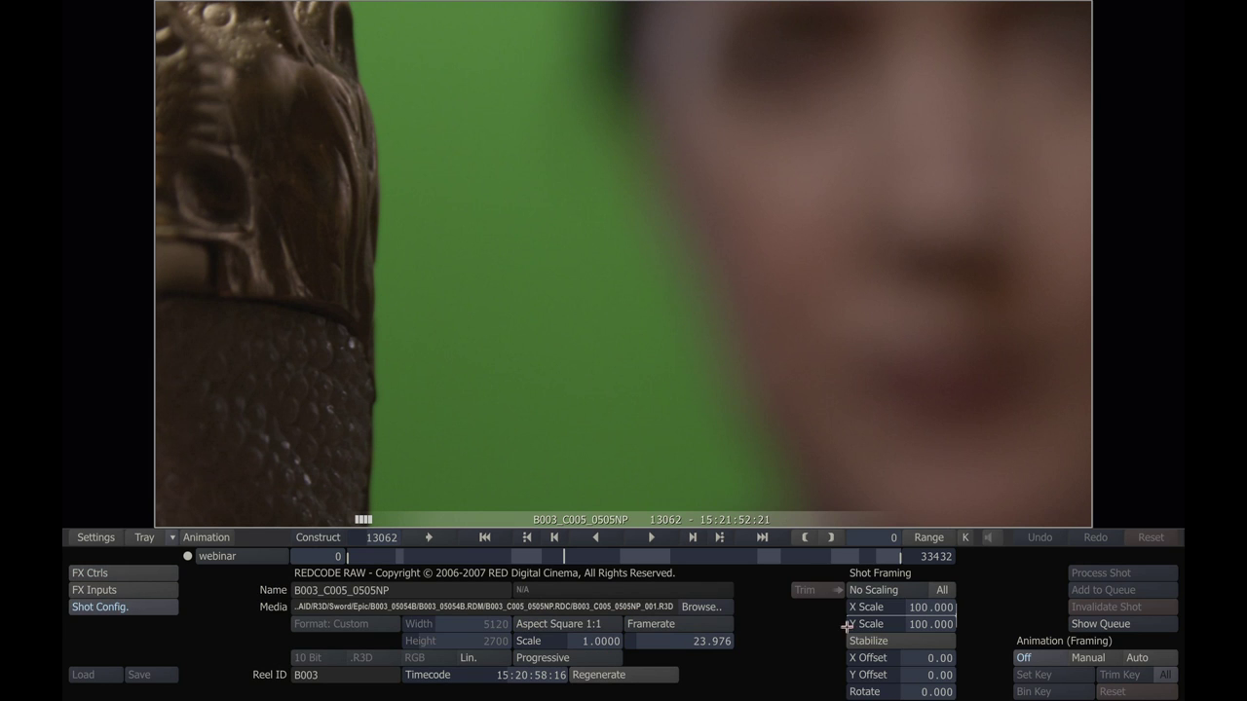
{"action": "left_click", "coordinate": [864, 590]}
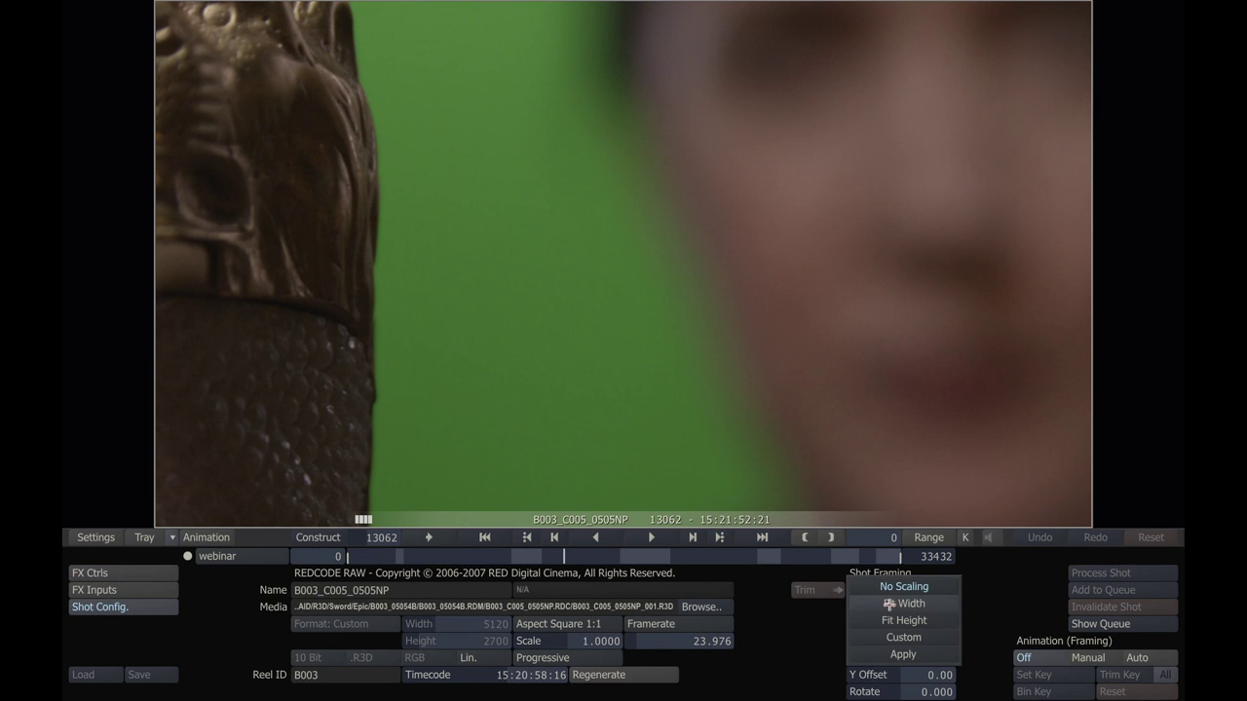
{"action": "left_click", "coordinate": [889, 604]}
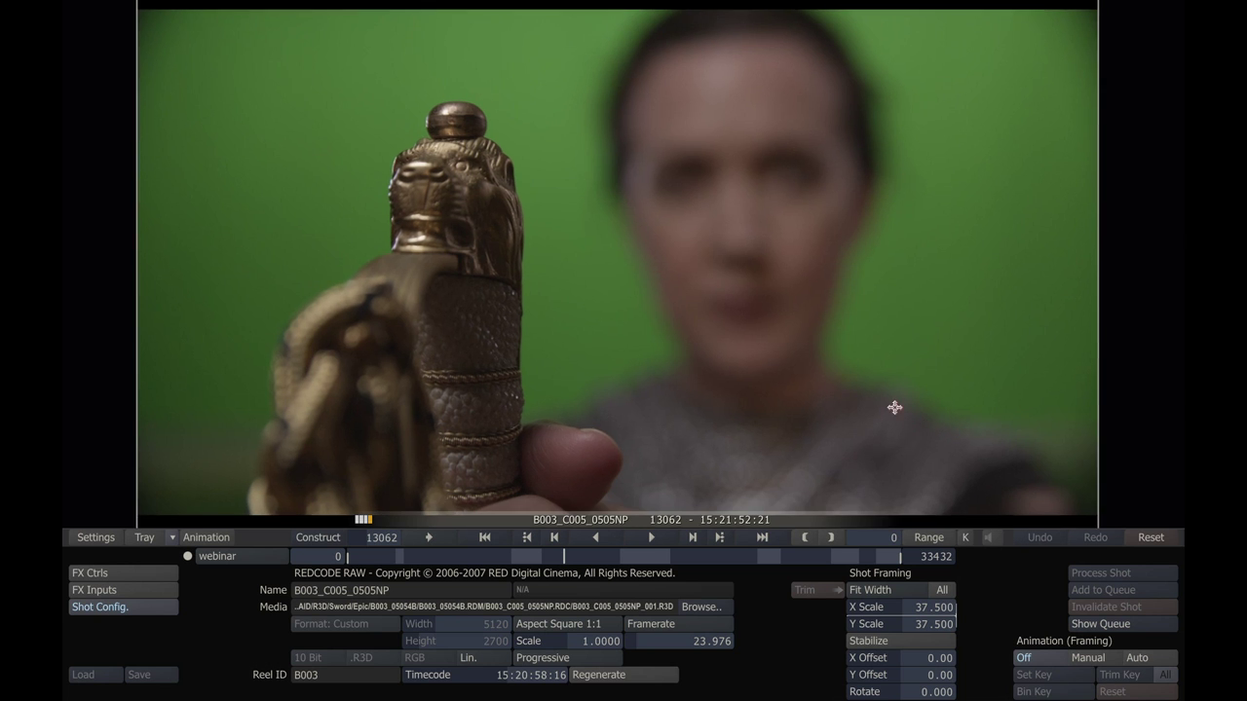
{"action": "scroll", "coordinate": [944, 441], "scroll_direction": "down", "scroll_amount": 2}
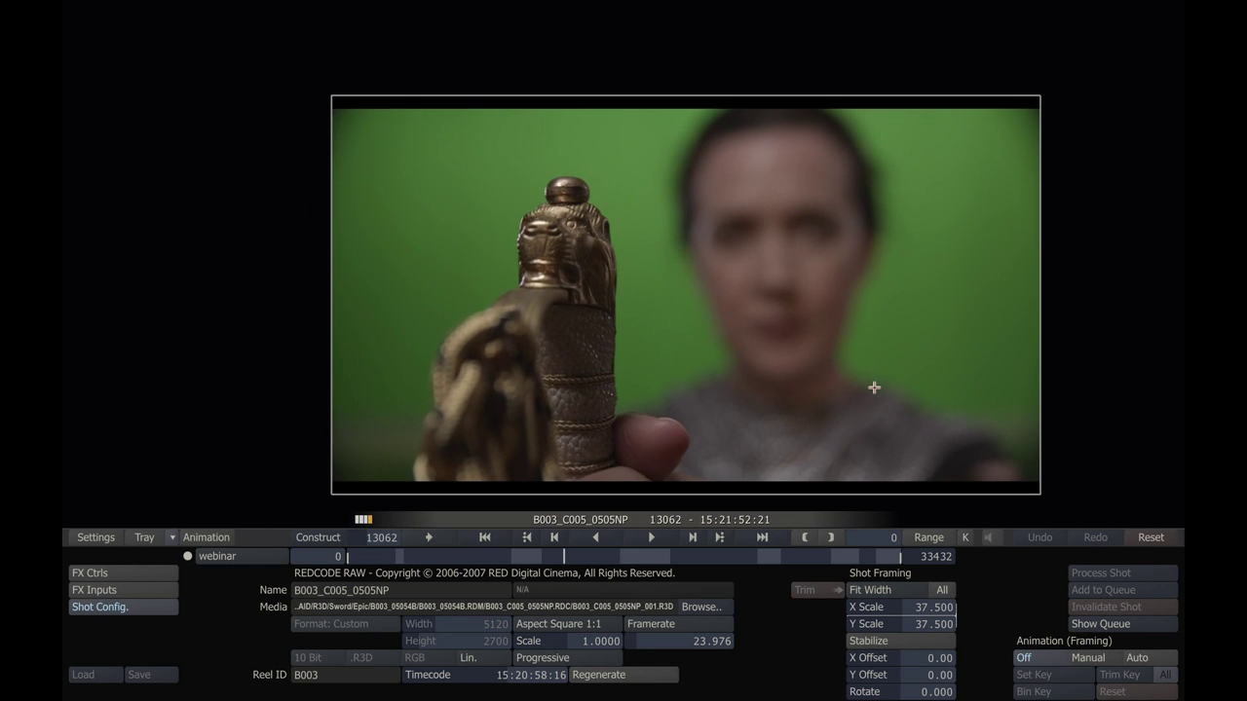
{"action": "left_click_drag", "start_coordinate": [843, 365], "coordinate": [771, 331]}
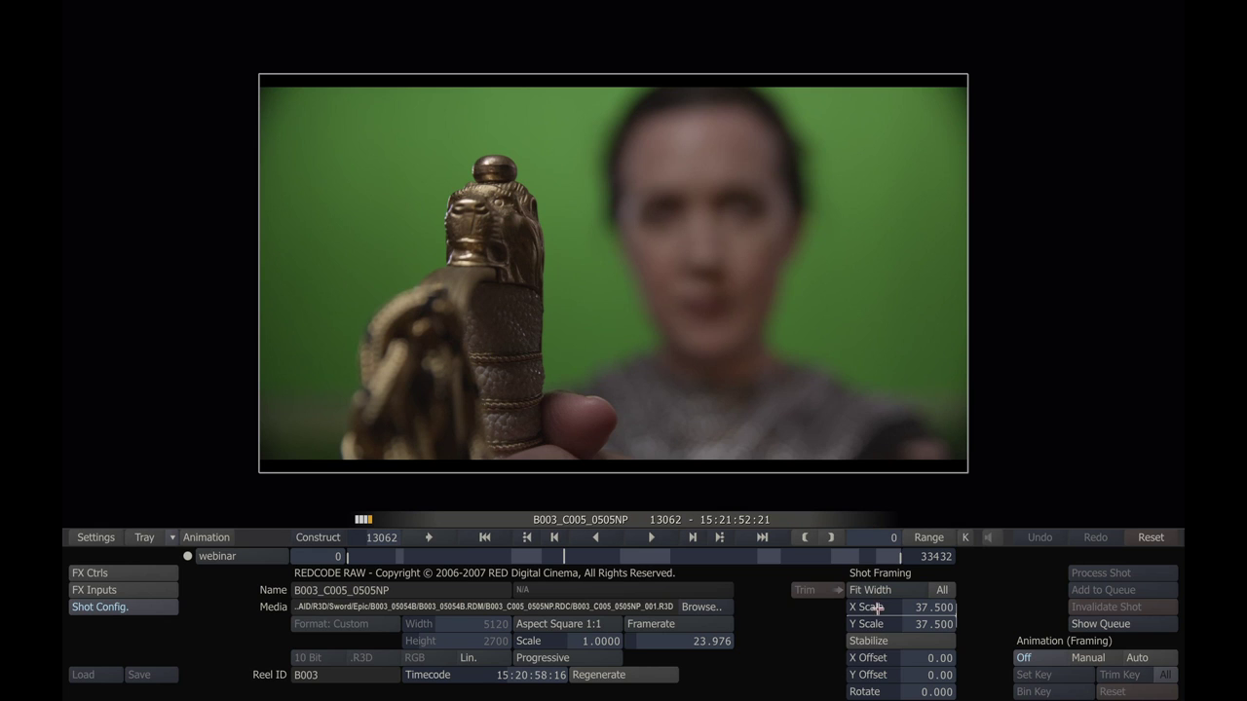
- Change the shot framing of the current shot to Fit Height
{"action": "left_click", "coordinate": [885, 590]}
{"action": "left_click", "coordinate": [885, 587]}
{"action": "left_click", "coordinate": [888, 591]}
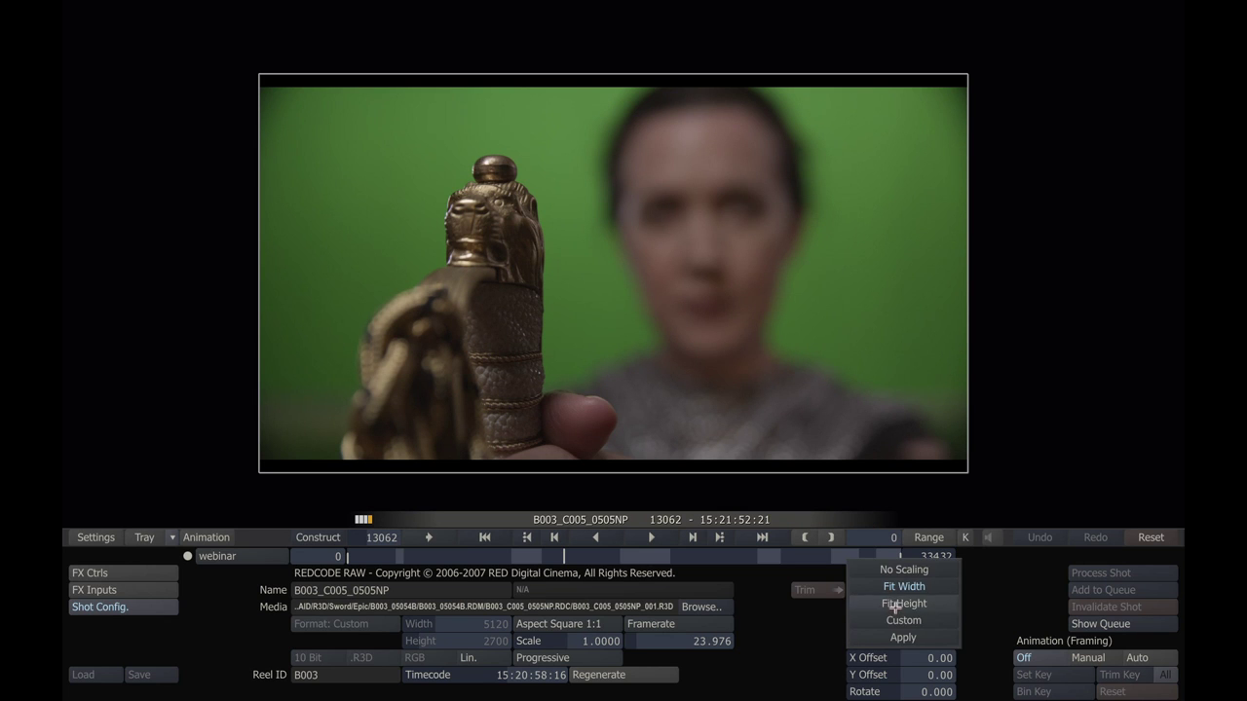
{"action": "left_click", "coordinate": [894, 604]}
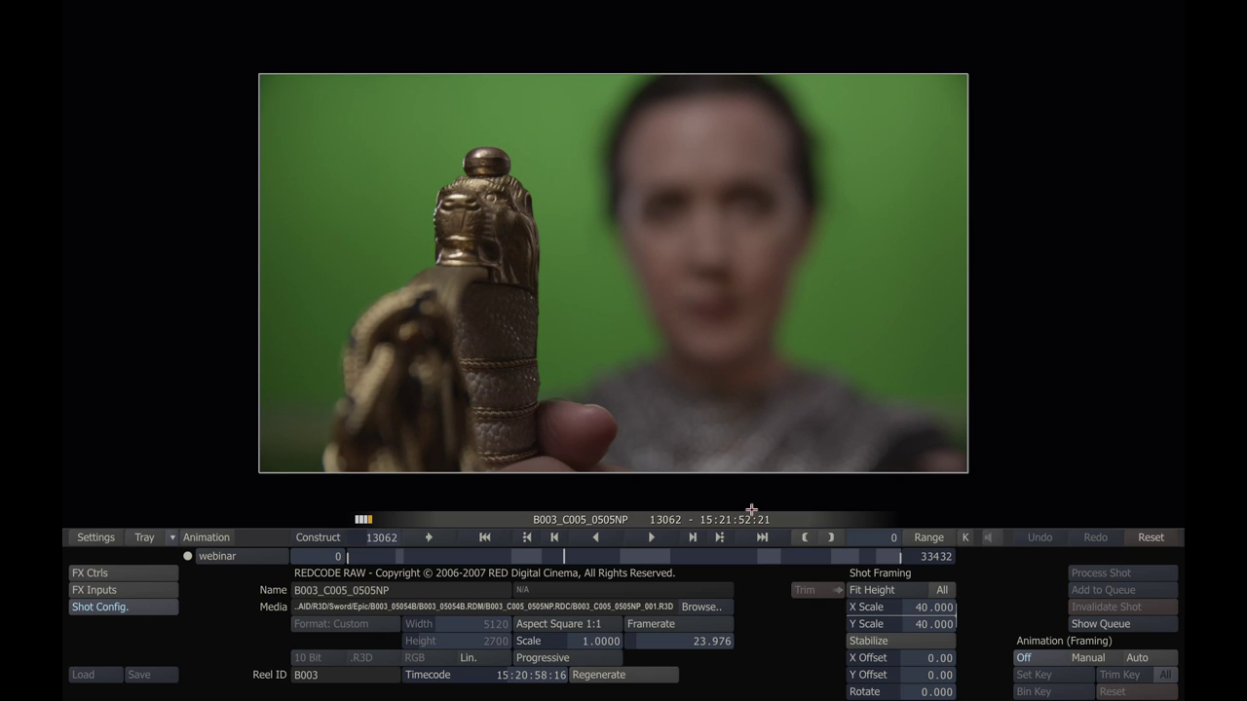
- Review the framing of the other shots at frames 6955, 2365 and 15675, ending at frame 11085
{"action": "left_click", "coordinate": [464, 557]}
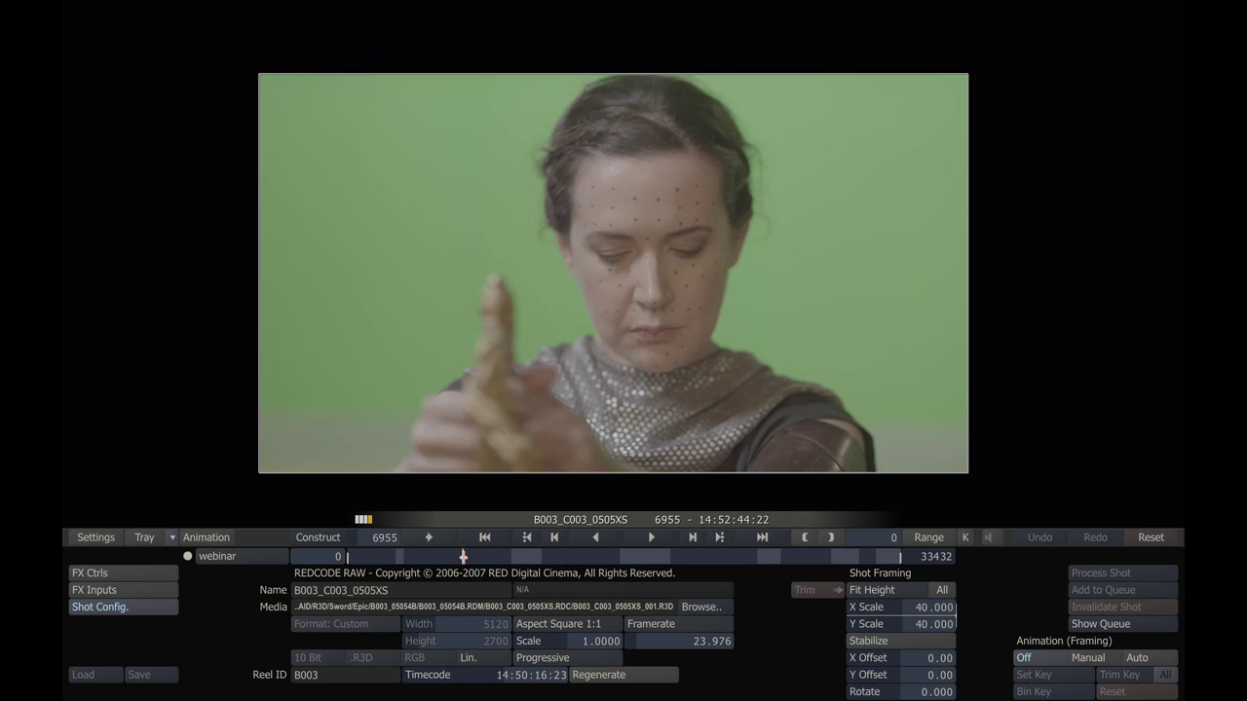
{"action": "left_click", "coordinate": [387, 557]}
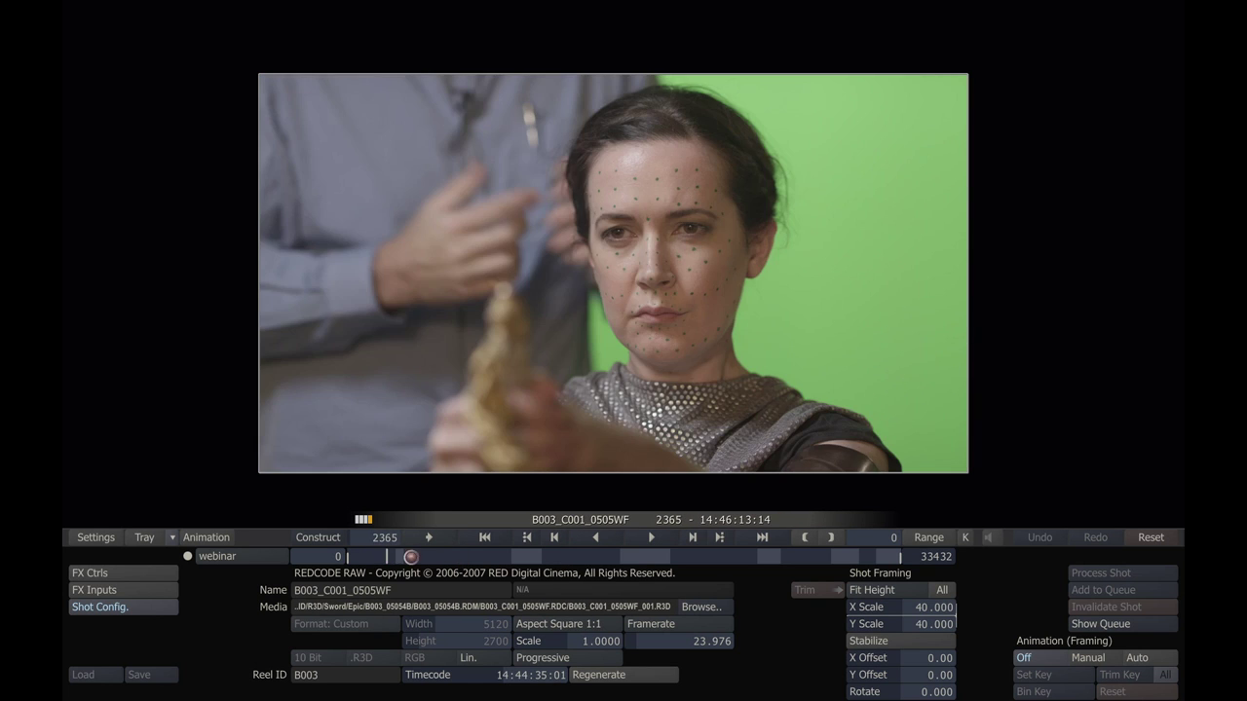
{"action": "left_click_drag", "start_coordinate": [551, 556], "coordinate": [606, 556]}
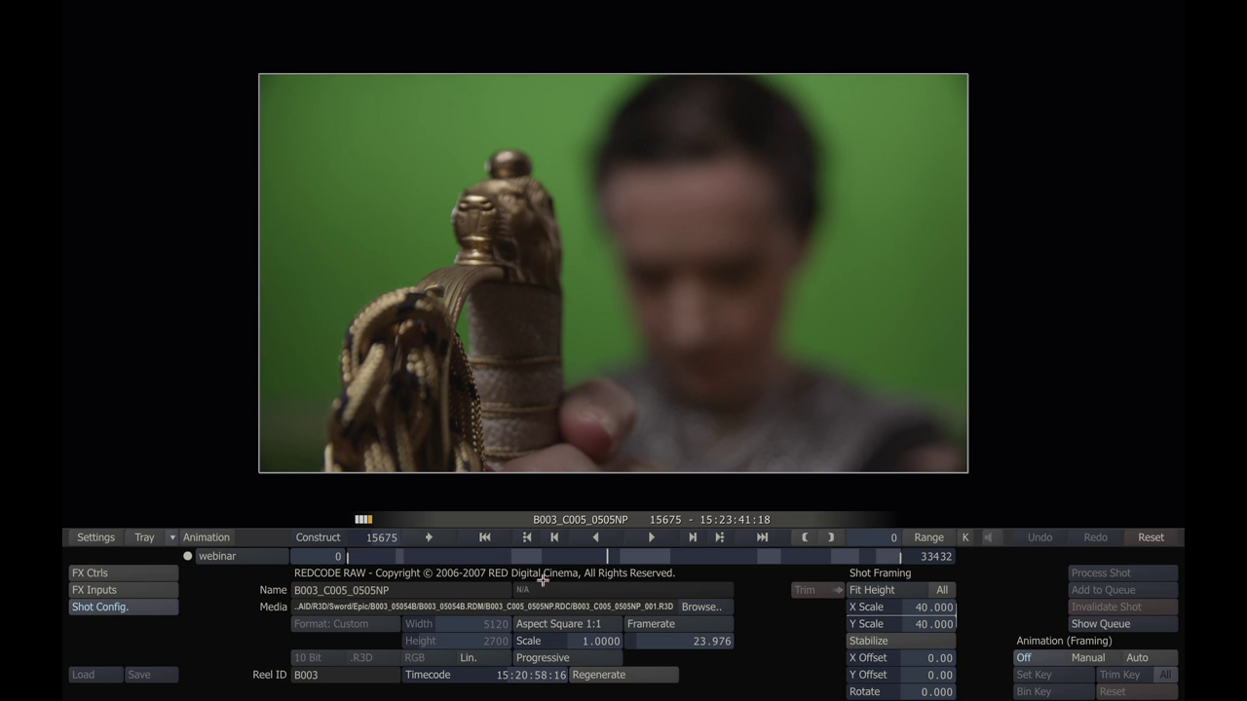
{"action": "left_click_drag", "start_coordinate": [595, 554], "coordinate": [530, 556]}
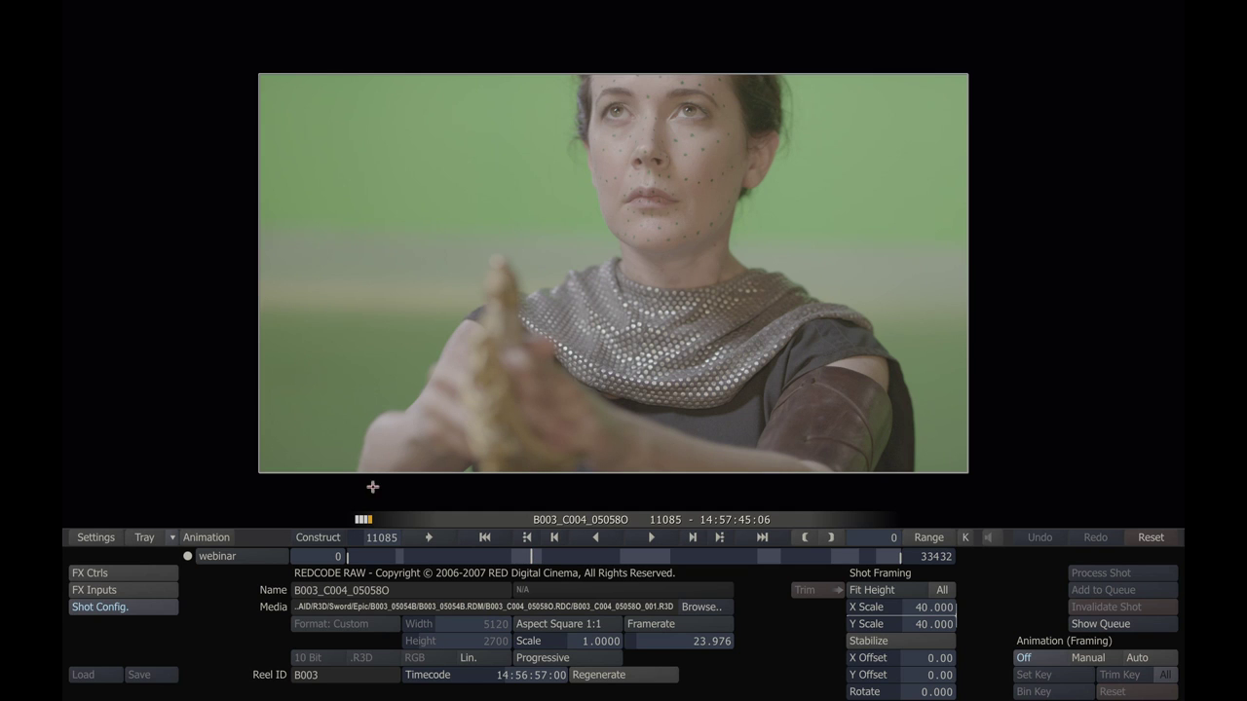
- Open the FX controls for the shot at frame 11085 and set its gamma curve to RedGamma2
{"action": "left_click", "coordinate": [551, 349]}
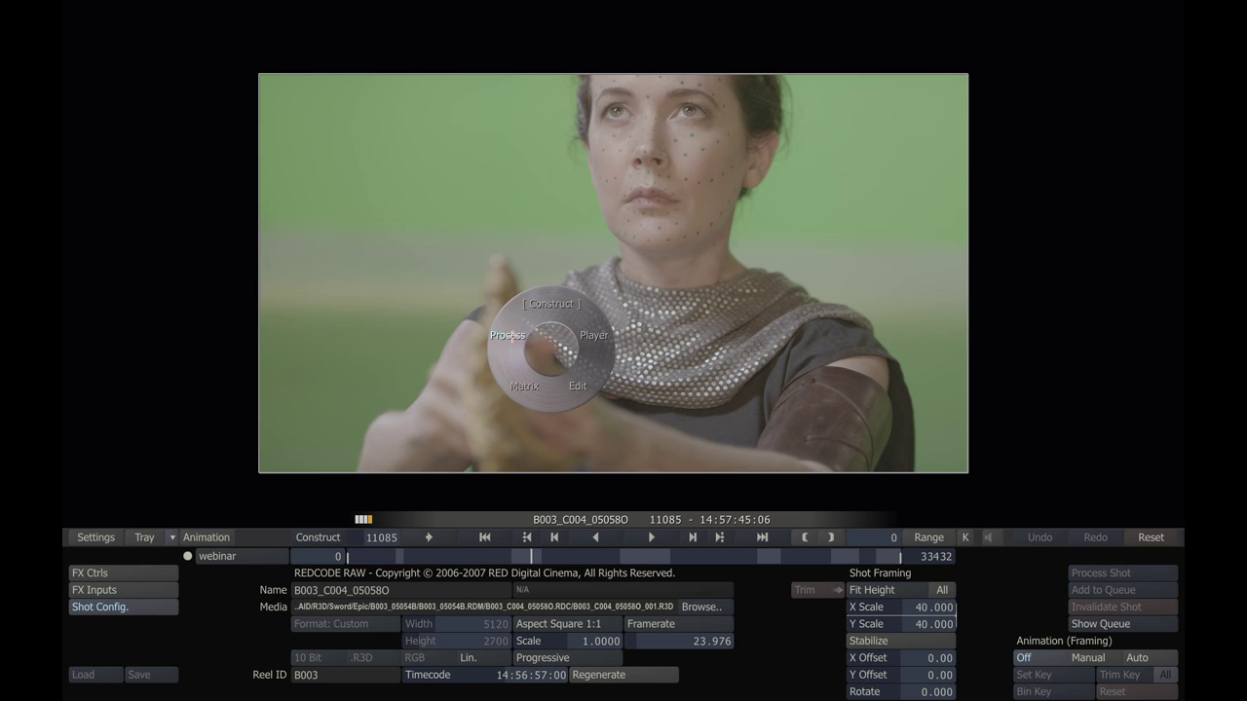
{"action": "left_click", "coordinate": [109, 571]}
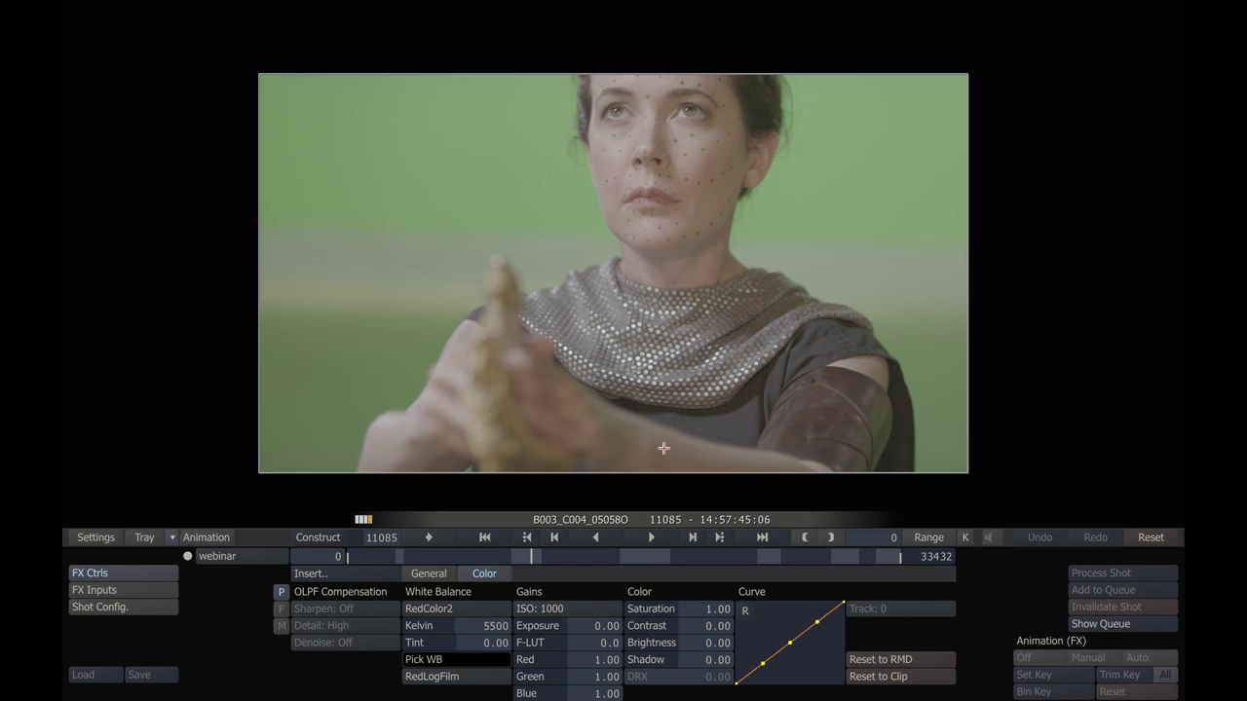
{"action": "left_click", "coordinate": [448, 679]}
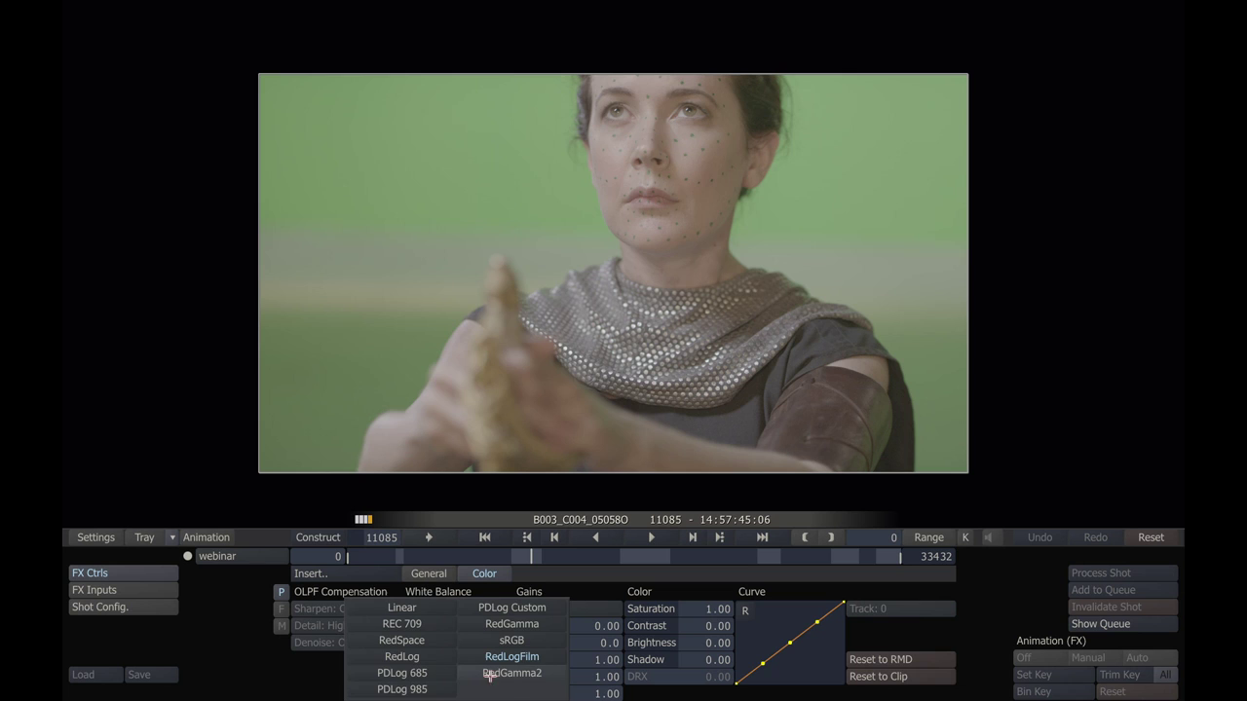
{"action": "left_click", "coordinate": [489, 676]}
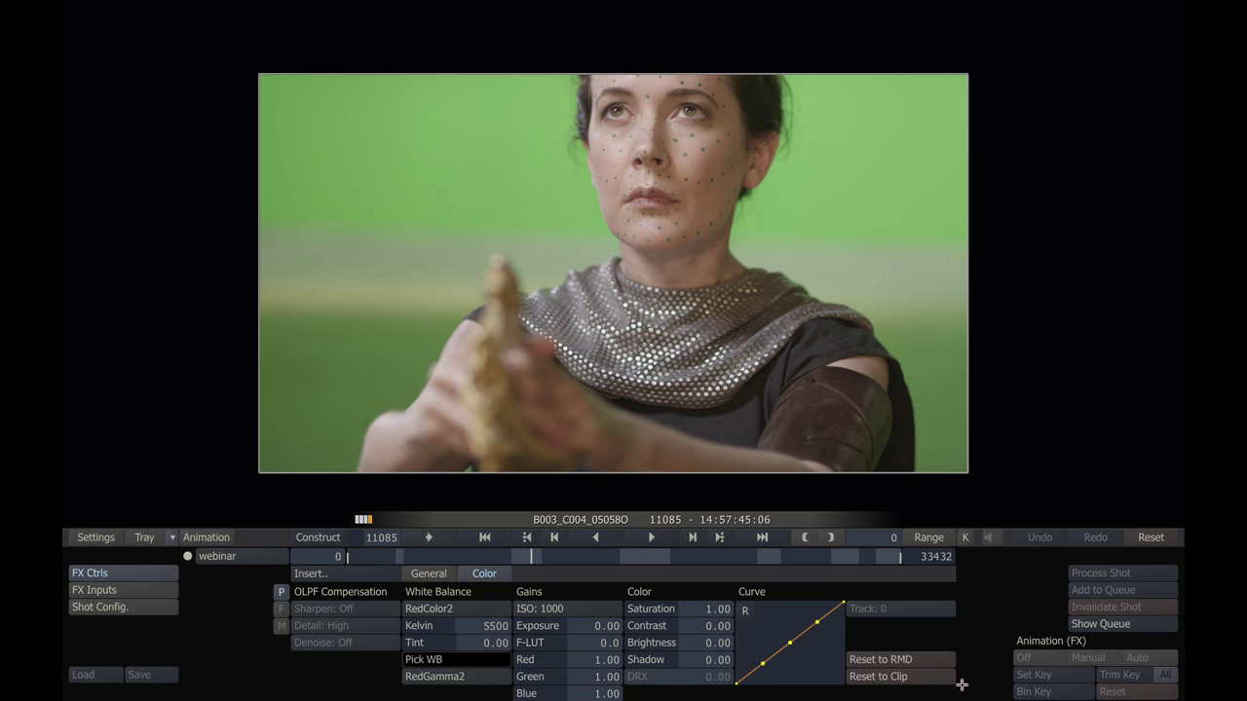
- Reset the shot's color settings to the RMD values, and reset them to the clip's original values
{"action": "left_click", "coordinate": [912, 660]}
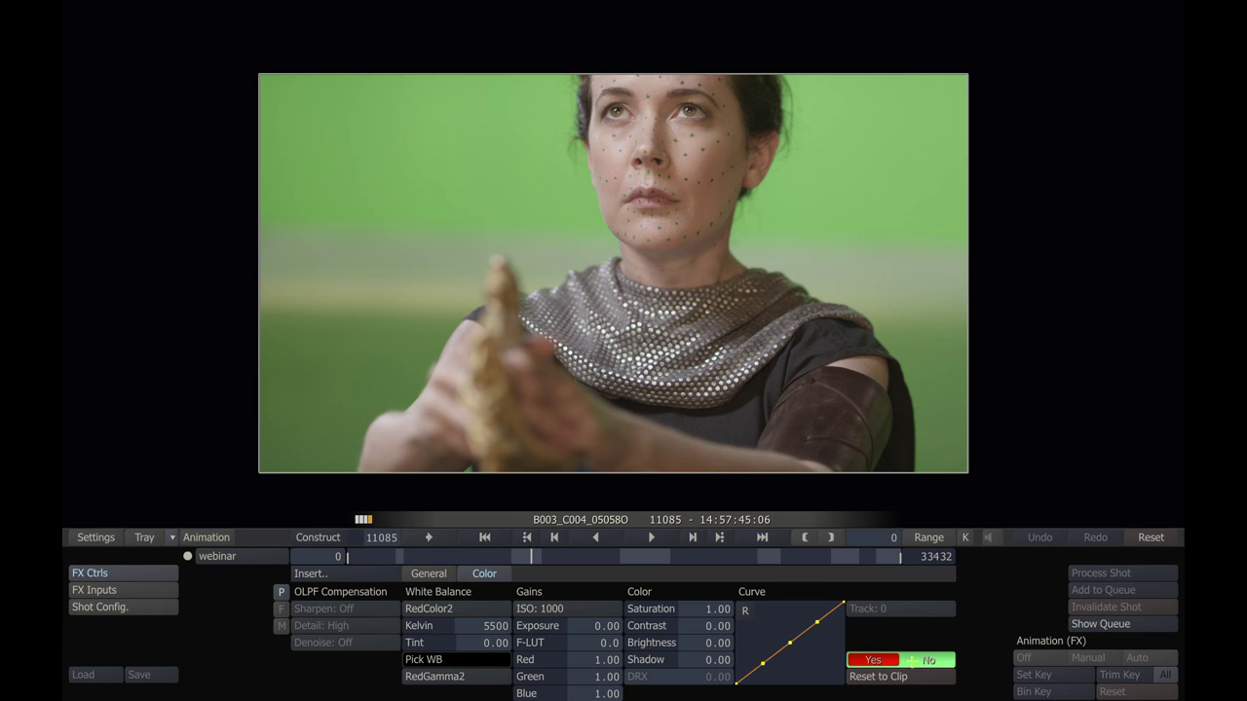
{"action": "left_click", "coordinate": [875, 661]}
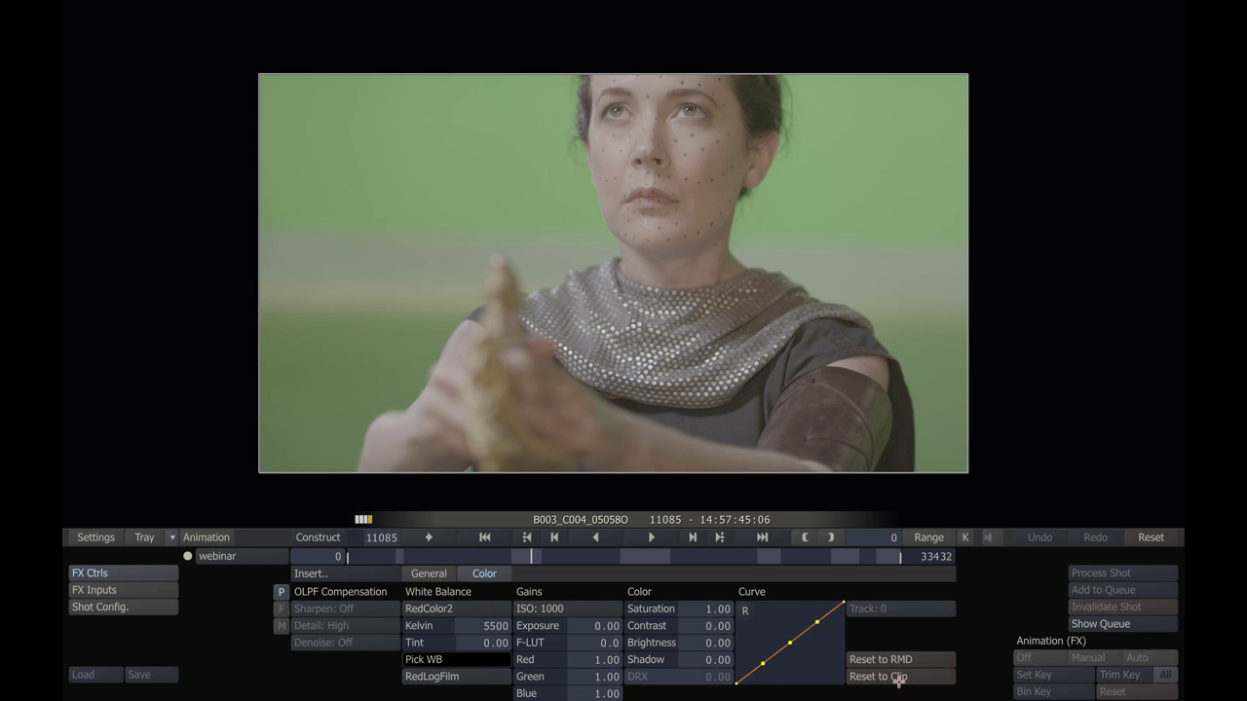
{"action": "left_click", "coordinate": [899, 678]}
{"action": "left_click", "coordinate": [886, 678]}
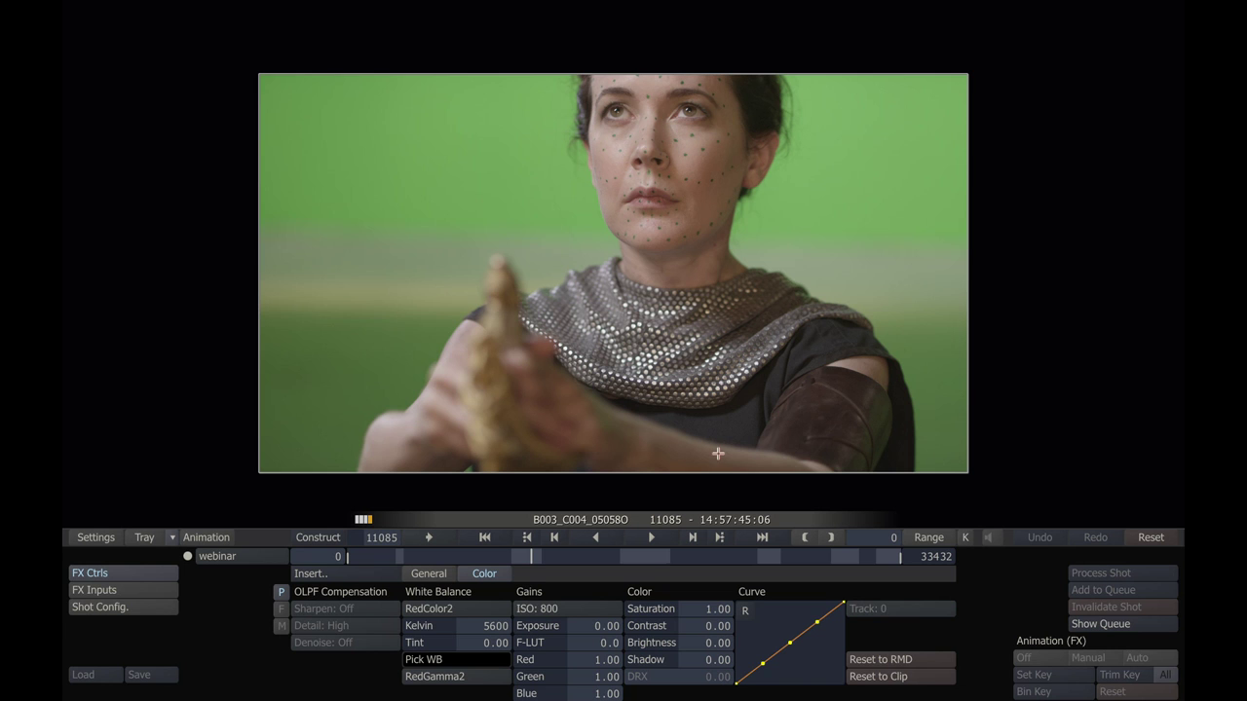
- Go to frame 13592 and examine the shot's general REDCODE settings before returning to its color settings
{"action": "left_click", "coordinate": [558, 557]}
{"action": "mouse_move", "coordinate": [560, 556]}
{"action": "left_mouse_down"}
{"action": "mouse_move", "coordinate": [651, 557]}
{"action": "mouse_move", "coordinate": [549, 557]}
{"action": "mouse_move", "coordinate": [571, 561]}
{"action": "left_mouse_up"}
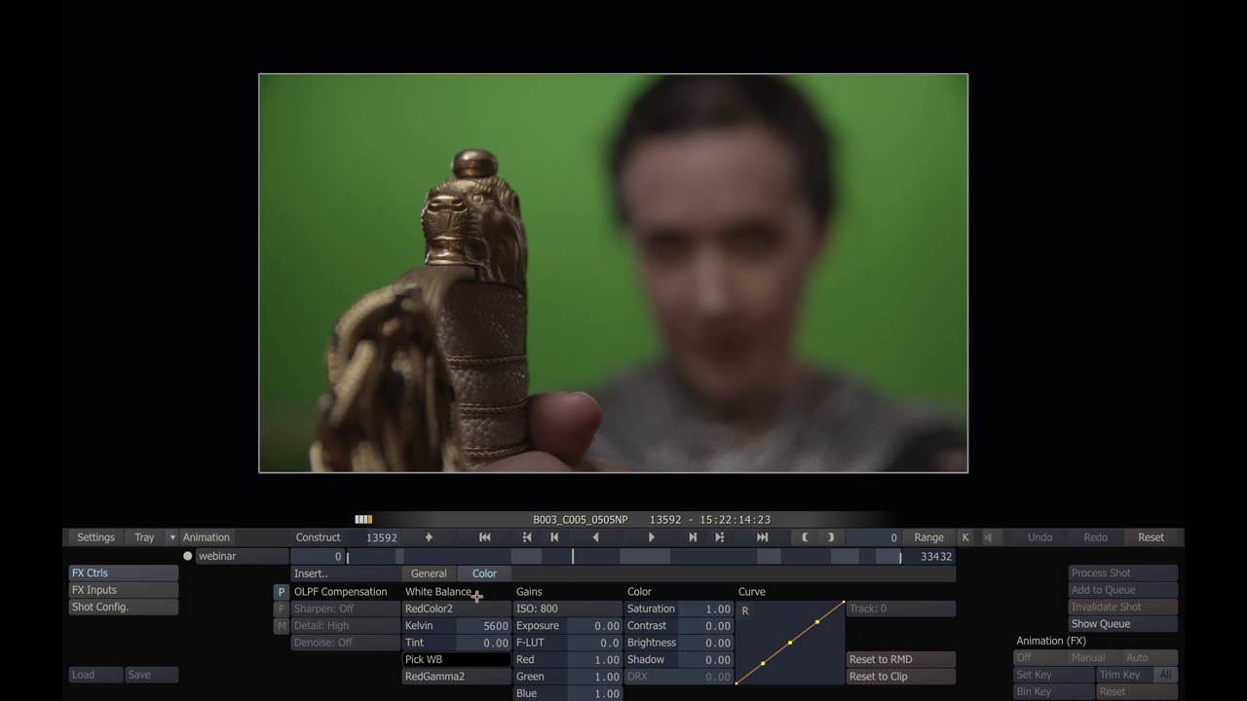
{"action": "left_click", "coordinate": [428, 574]}
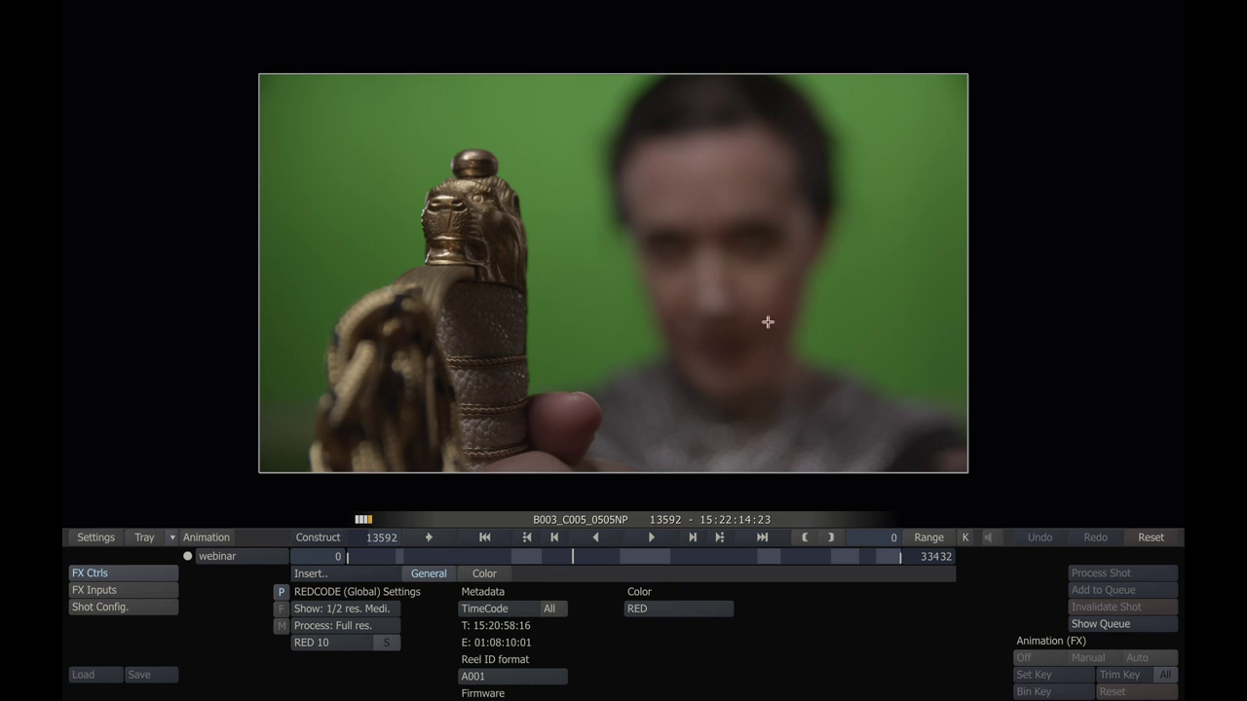
{"action": "left_click", "coordinate": [482, 575]}
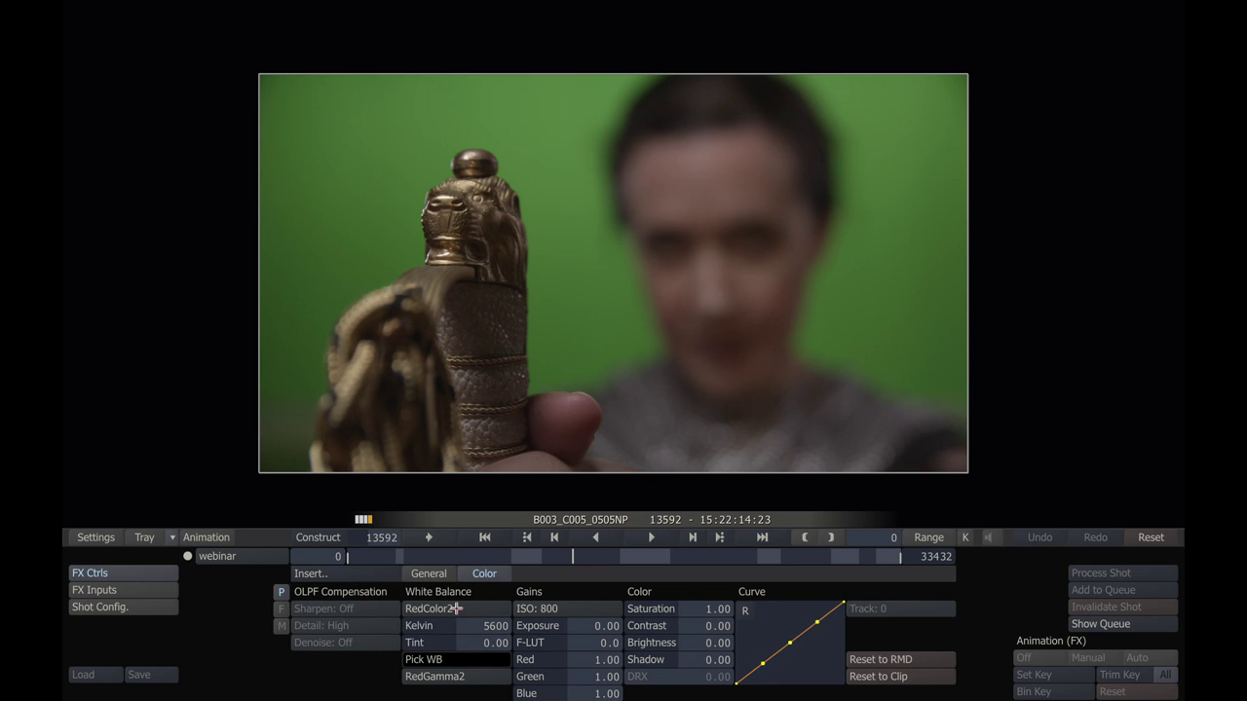
- Try the REC 709 color space on the sword close-up and restore RedColor2
{"action": "left_click", "coordinate": [456, 609]}
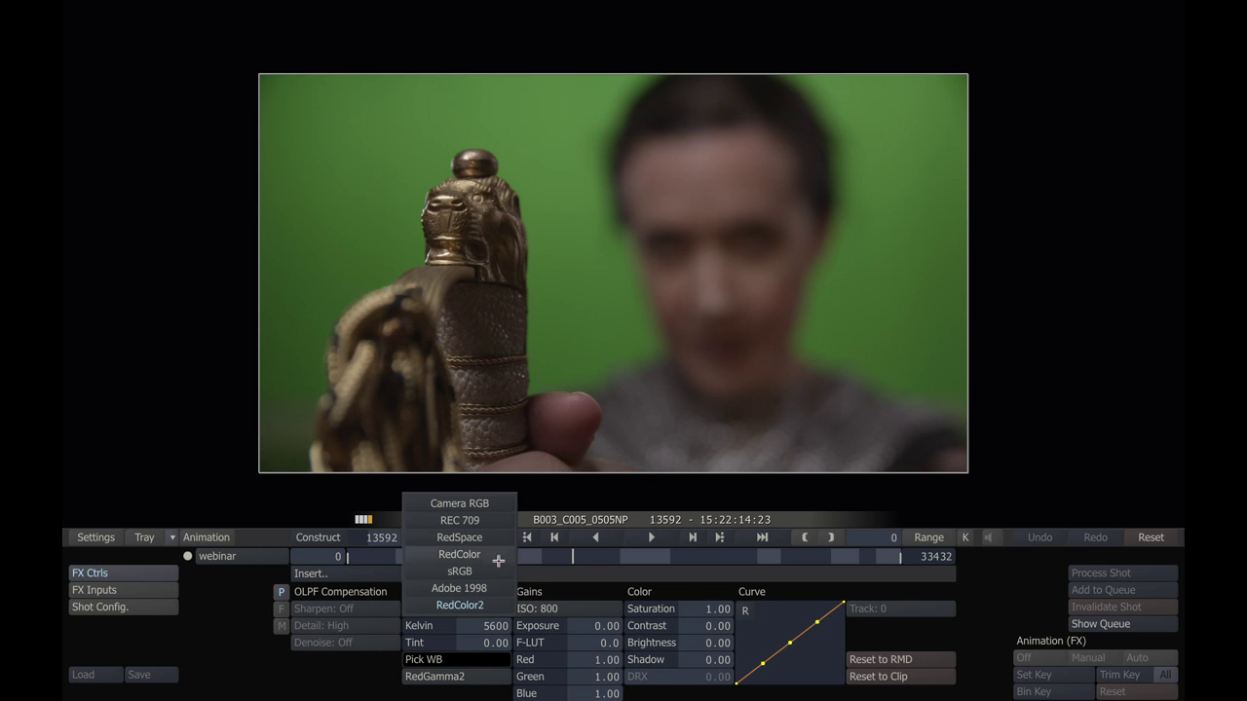
{"action": "left_click", "coordinate": [493, 523]}
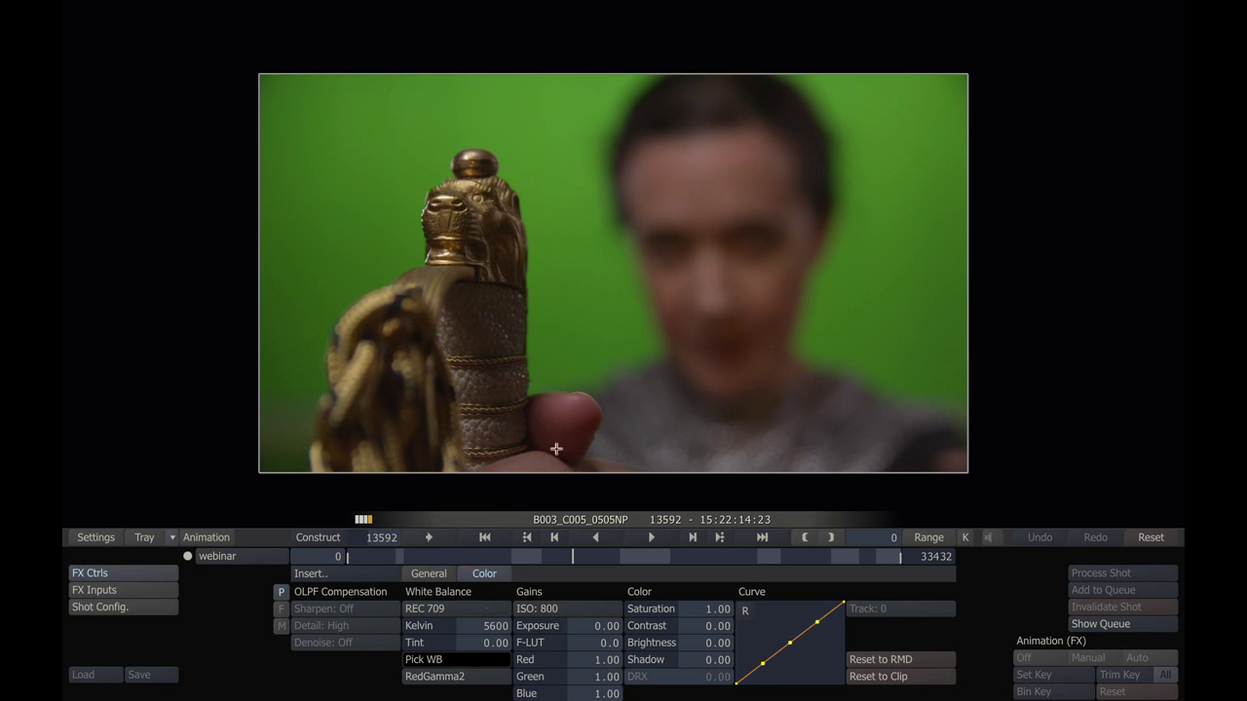
{"action": "left_click", "coordinate": [494, 607]}
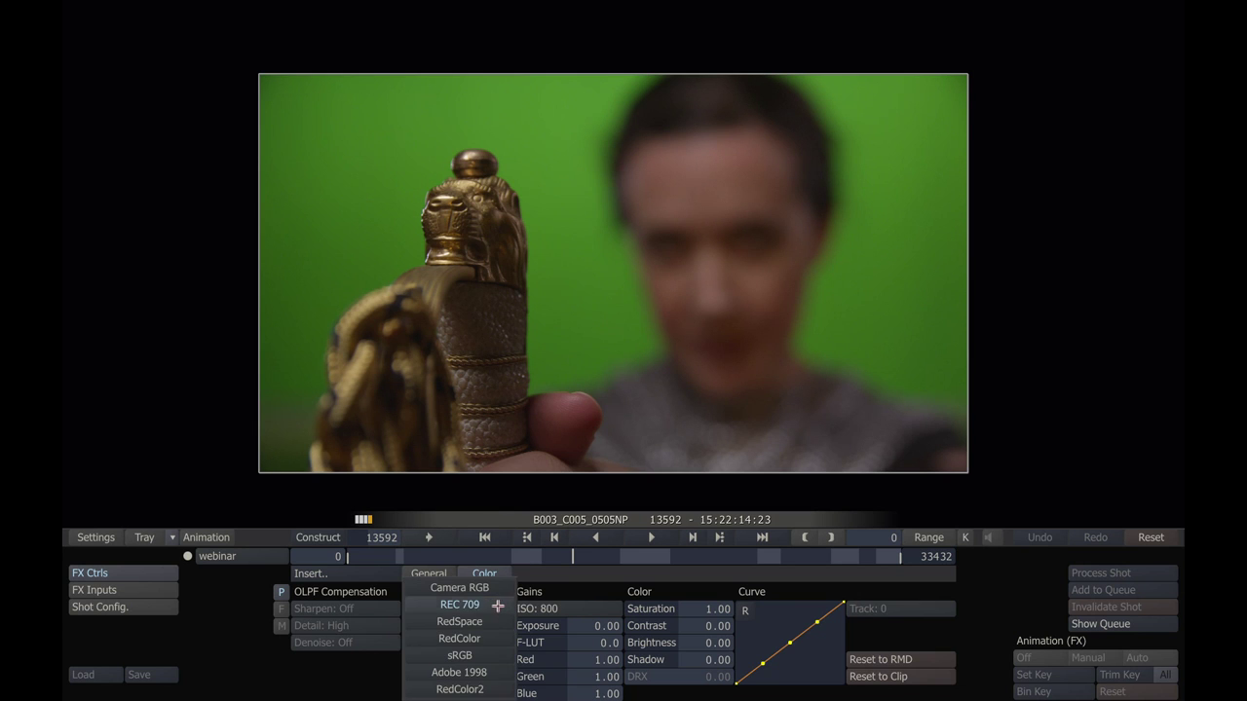
{"action": "left_click", "coordinate": [485, 691]}
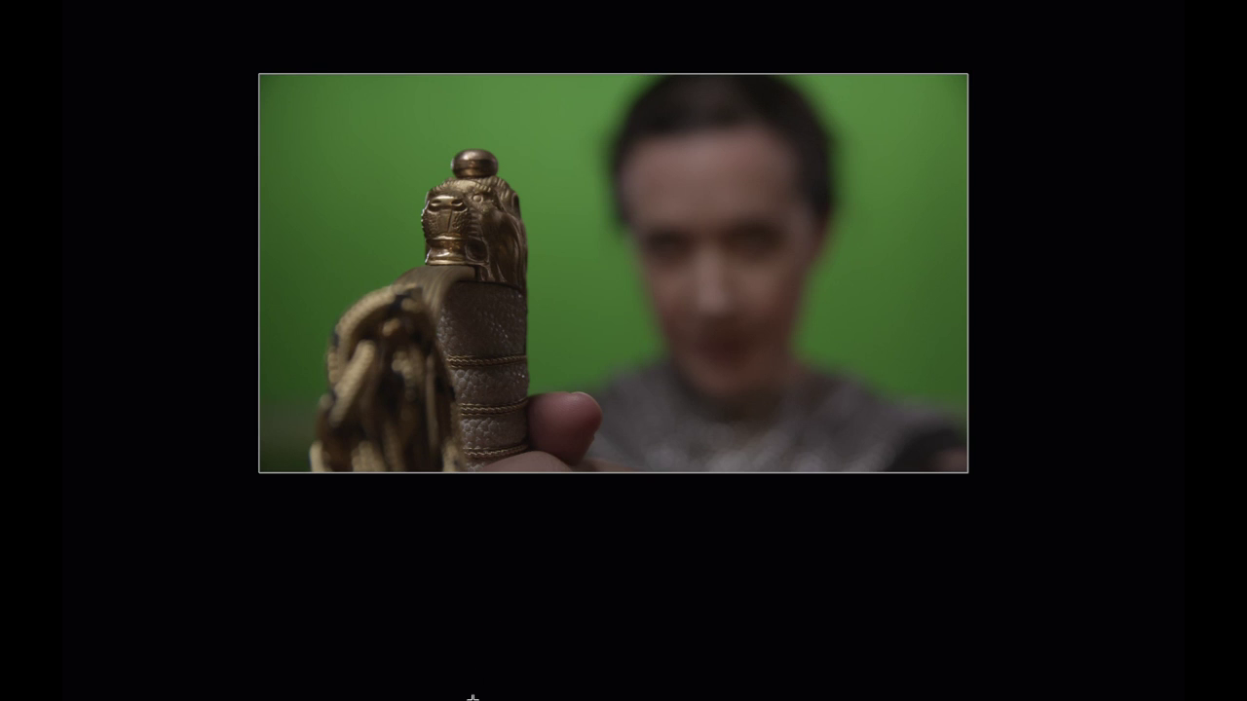
- Try a Linear gamma curve with the Camera RGB color space on the sword close-up
{"action": "left_click", "coordinate": [474, 678]}
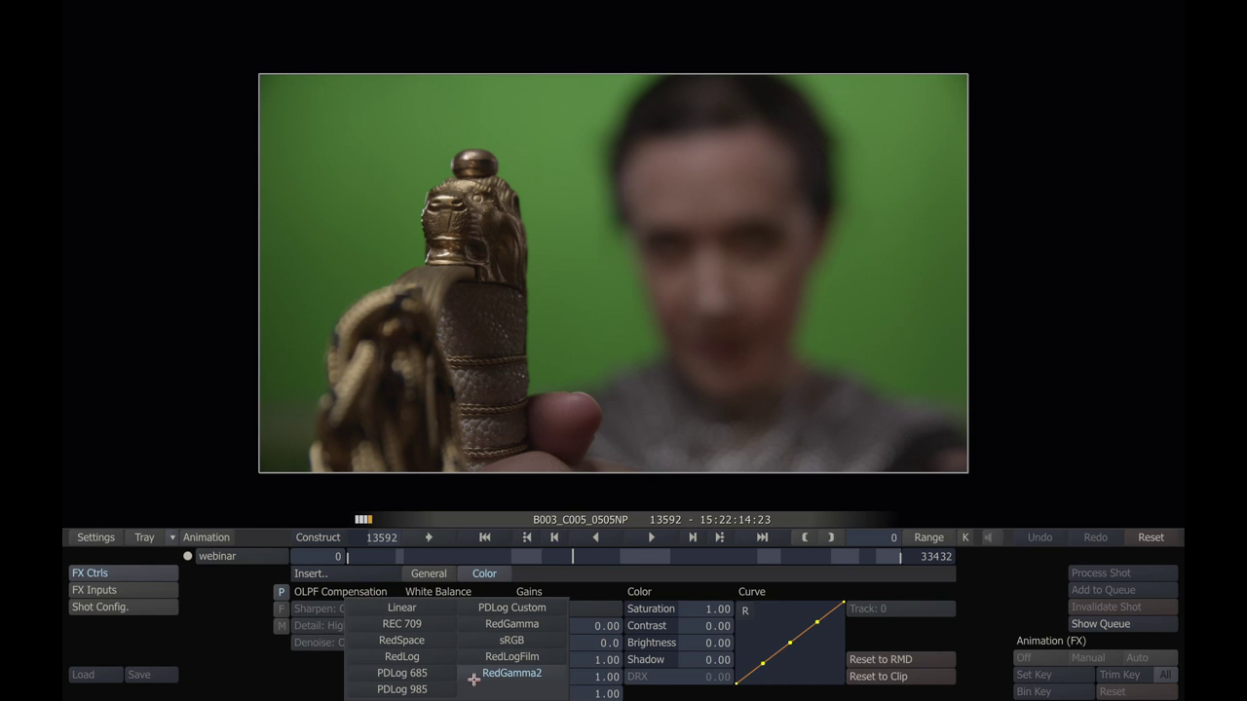
{"action": "left_click", "coordinate": [402, 609]}
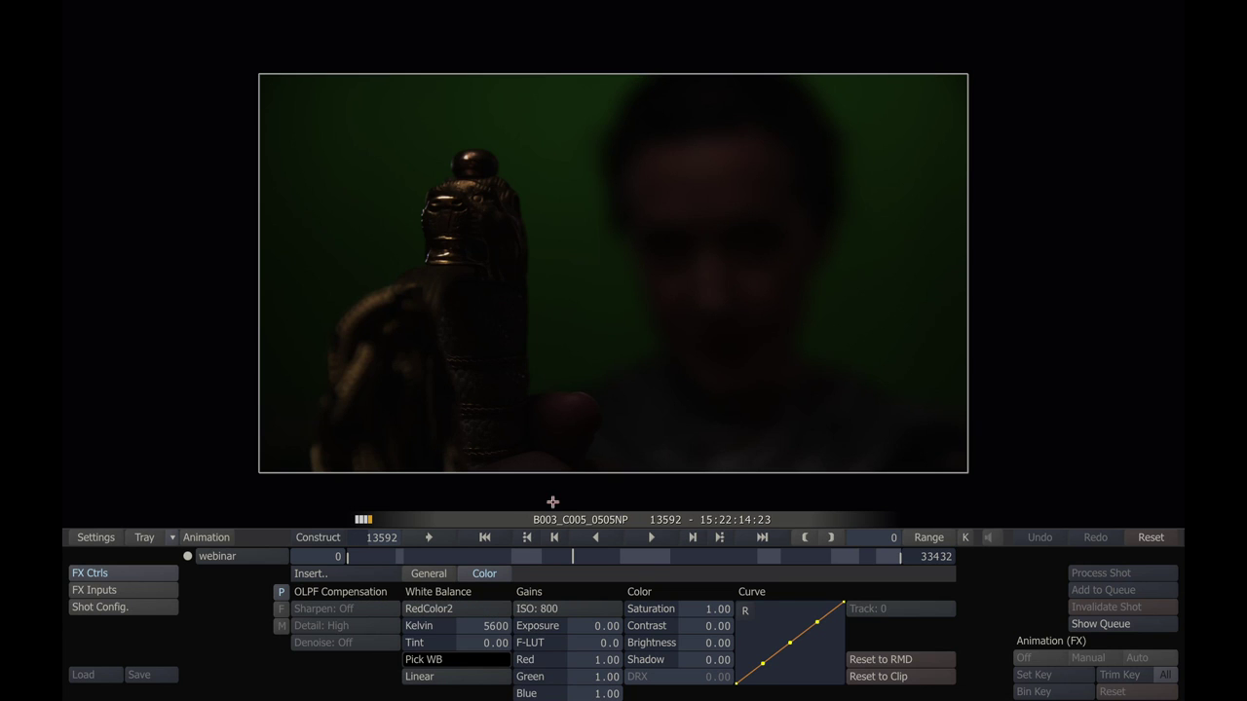
{"action": "left_click", "coordinate": [479, 611]}
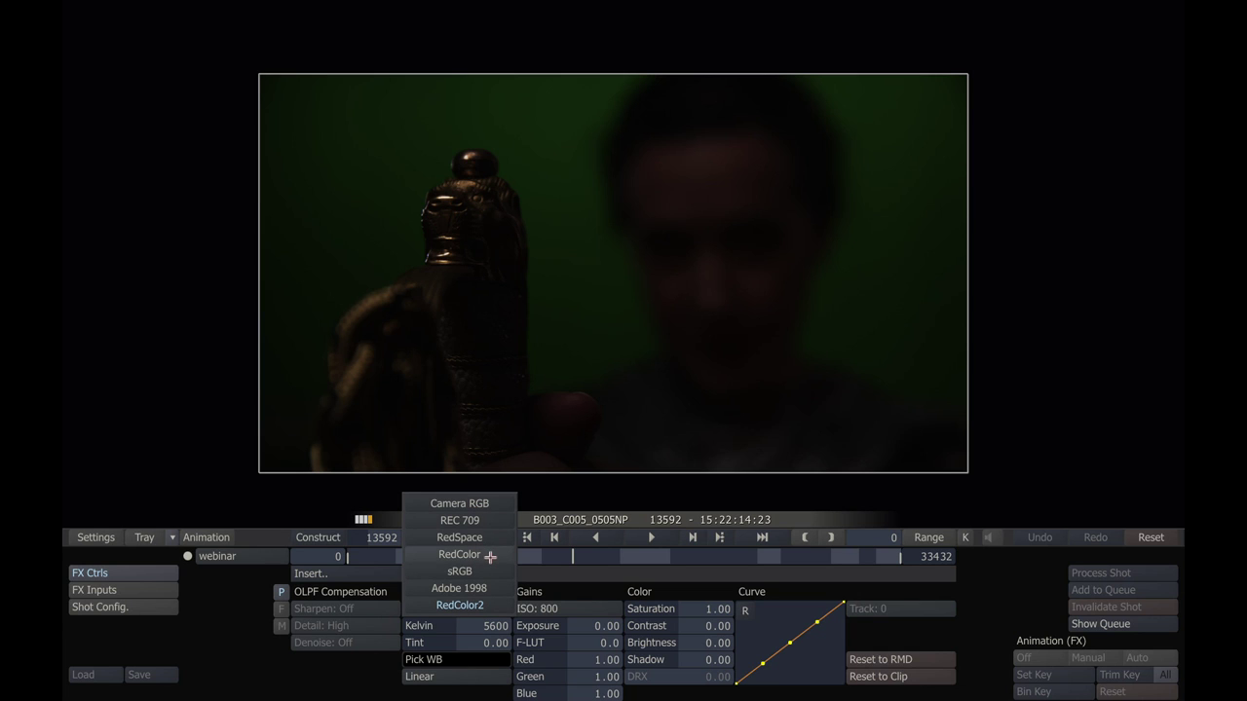
{"action": "left_click", "coordinate": [478, 505]}
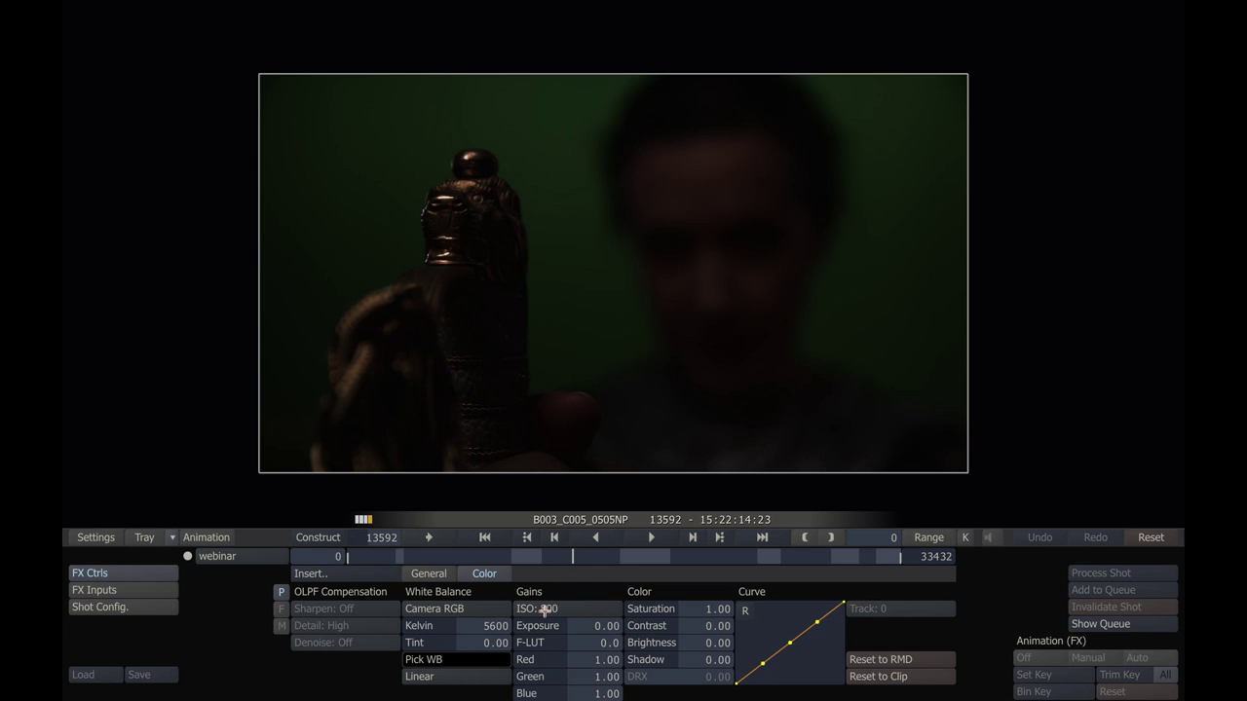
- Set the shot's color space to RedColor2 and its gamma curve to REC 709
{"action": "left_click", "coordinate": [464, 612]}
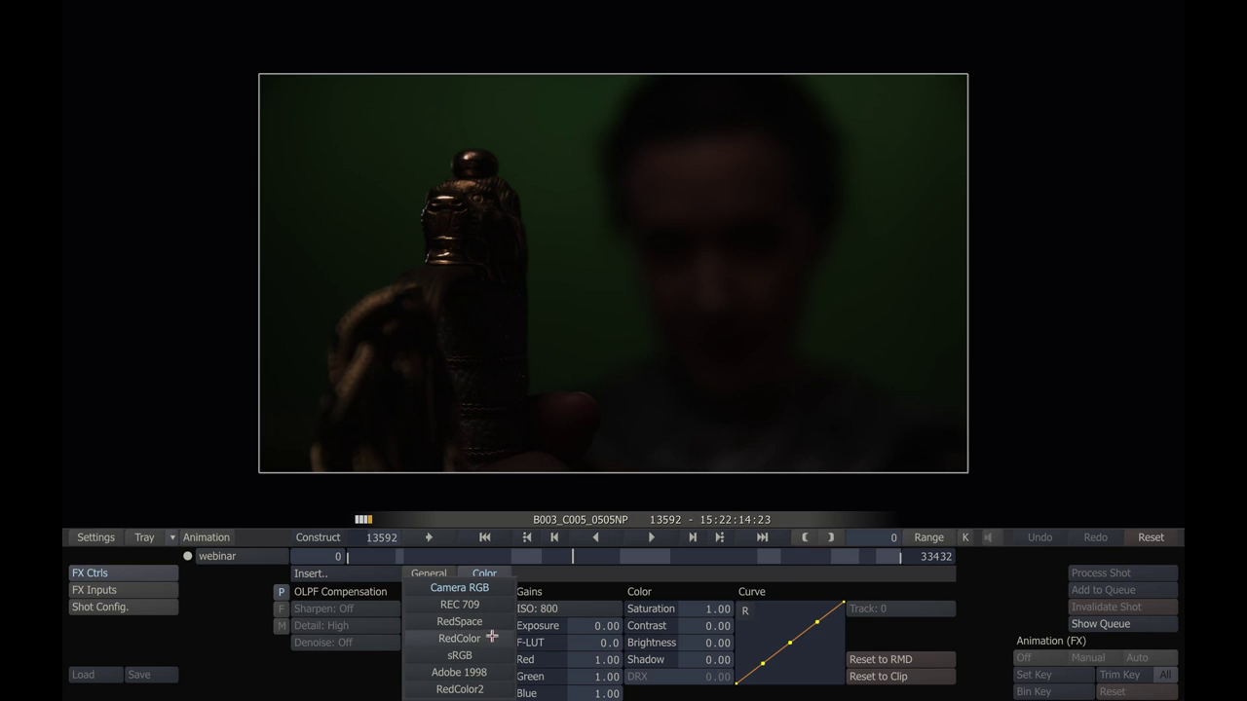
{"action": "left_click", "coordinate": [498, 689]}
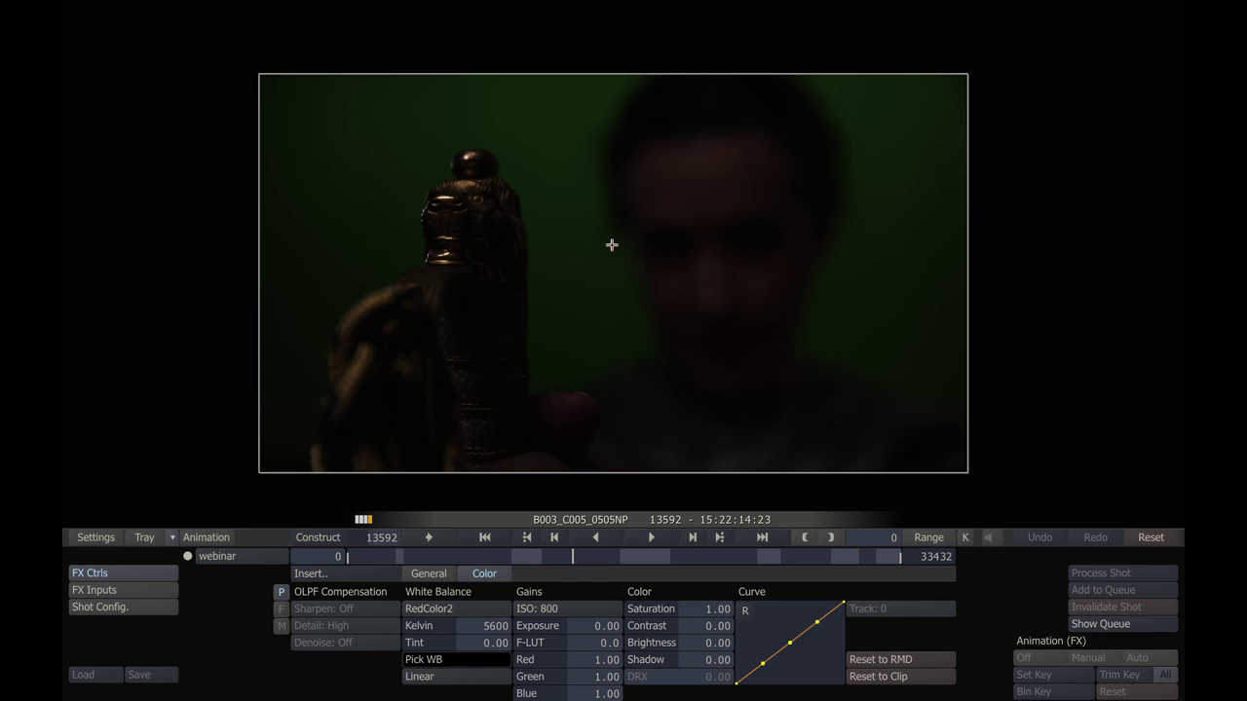
{"action": "left_click", "coordinate": [469, 675]}
{"action": "left_click", "coordinate": [414, 625]}
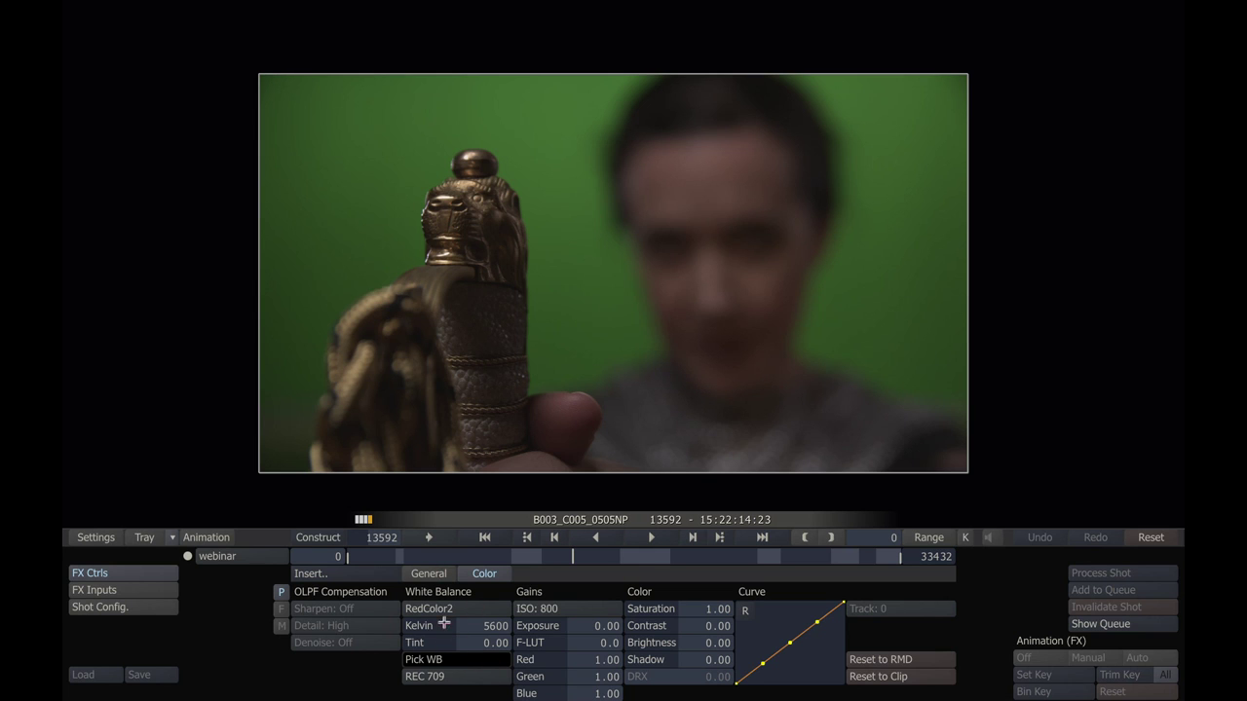
{"action": "right_click", "coordinate": [474, 673]}
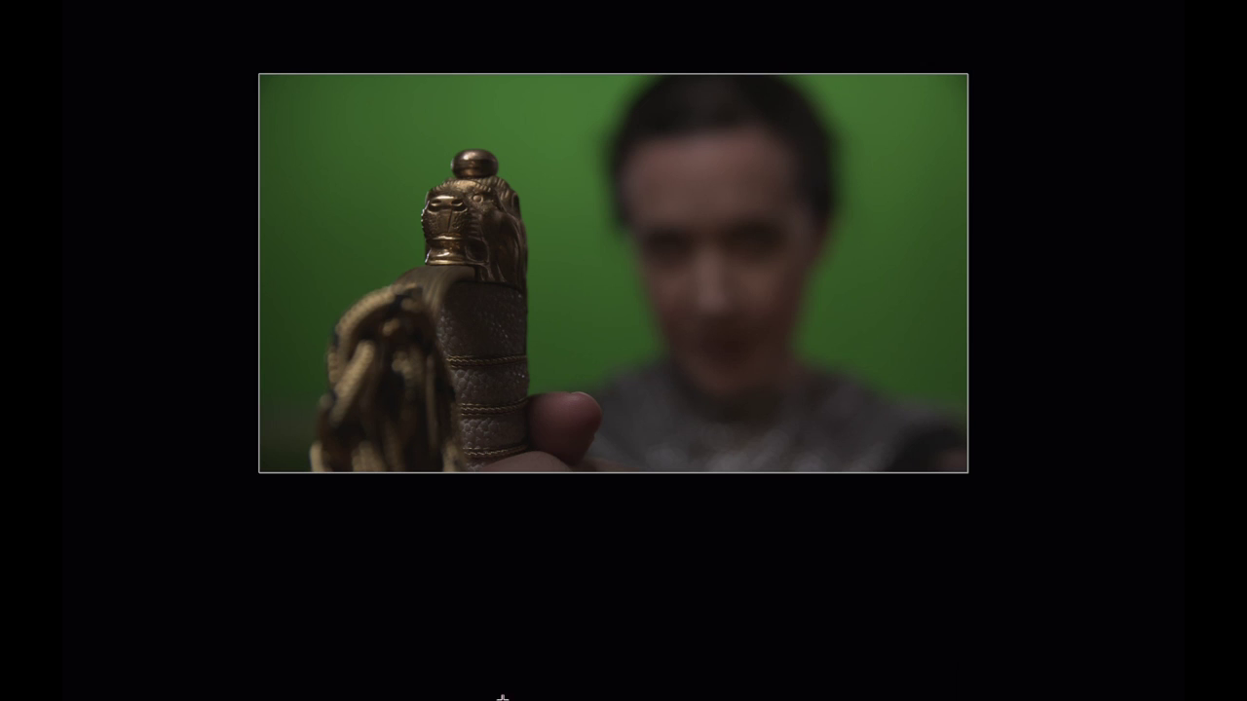
- Set the sword close-up's gamma curve to RedGamma2 and move to frame 13168
{"action": "right_click", "coordinate": [474, 686]}
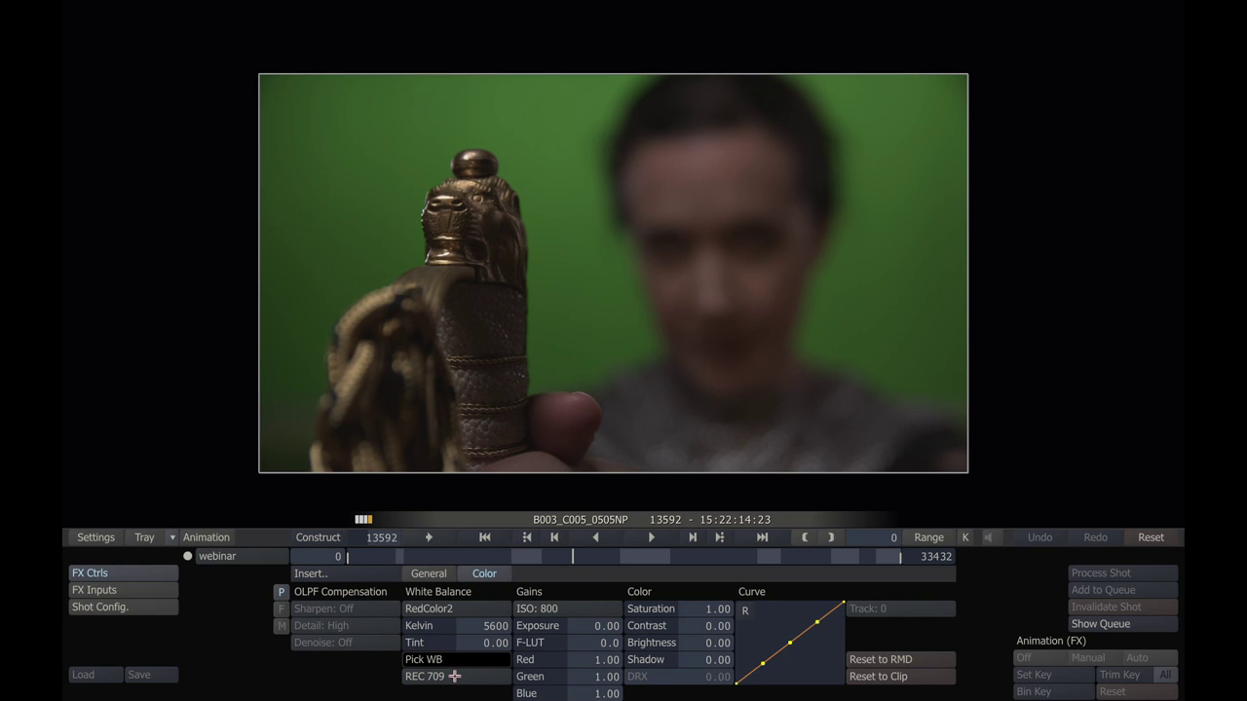
{"action": "left_click", "coordinate": [454, 677]}
{"action": "left_click", "coordinate": [505, 674]}
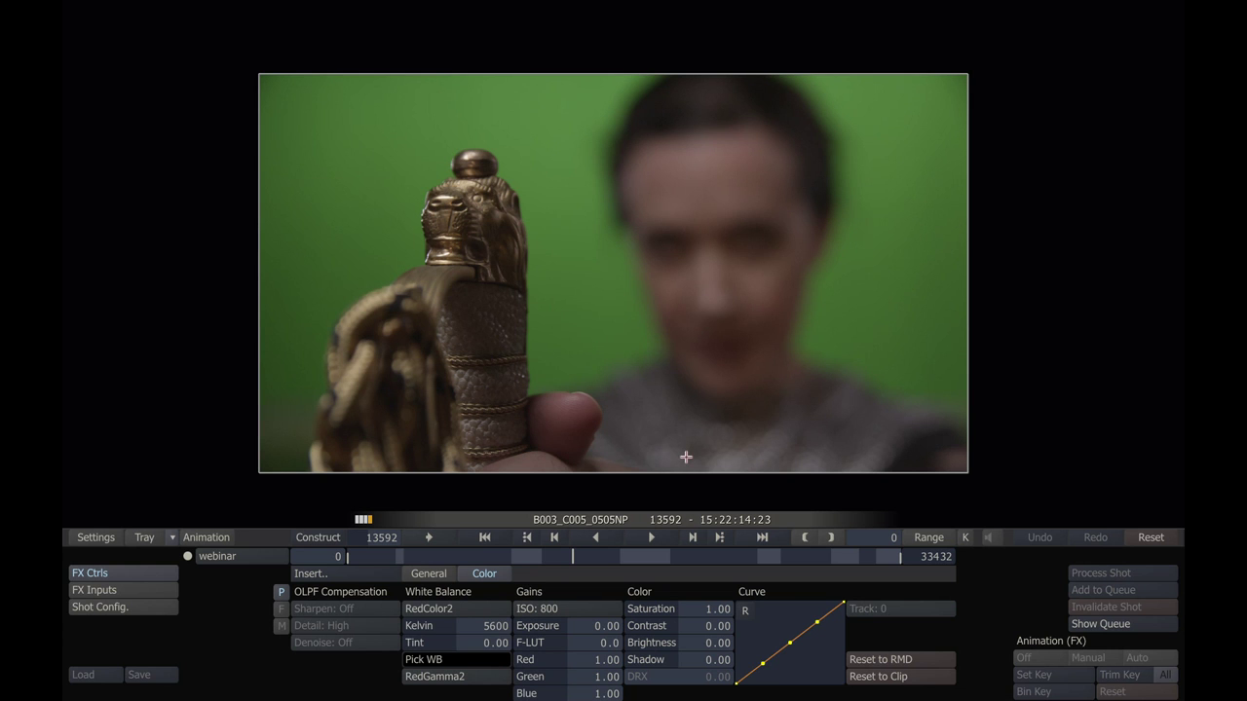
{"action": "left_click_drag", "start_coordinate": [517, 558], "coordinate": [565, 556]}
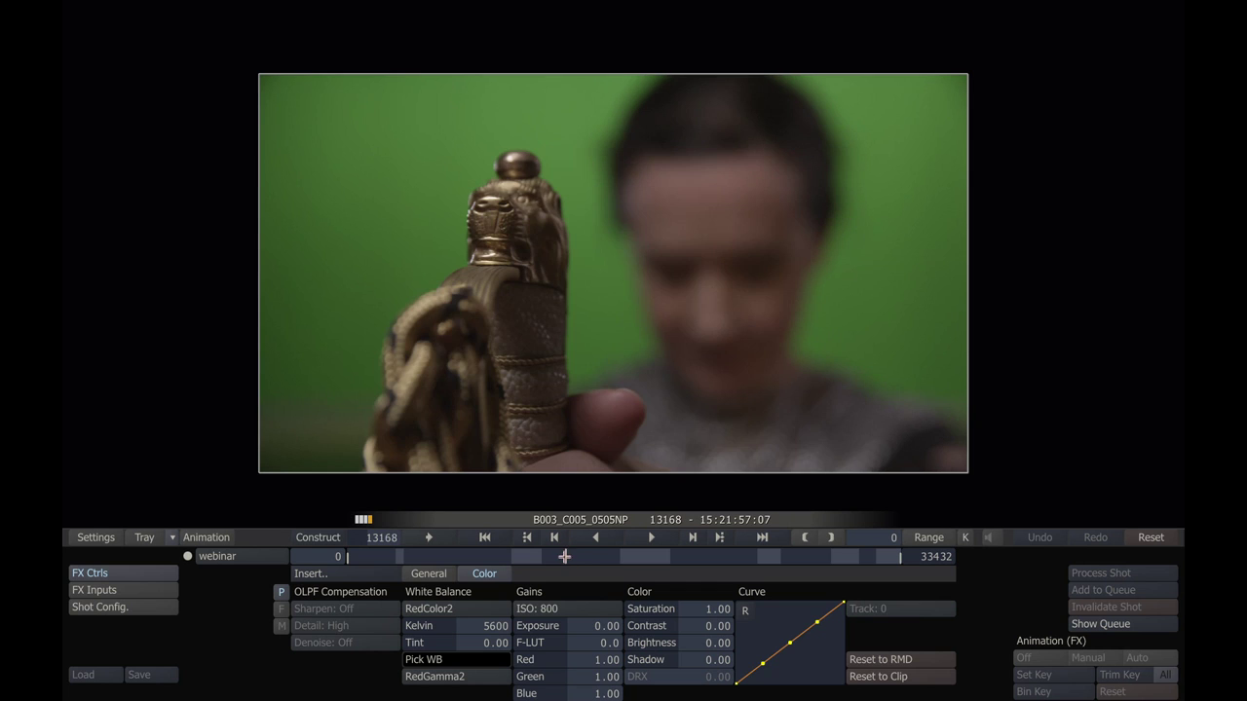
- Try the Linear gamma curve on the sword close-up and raise the tone curve's control points to brighten the image
{"action": "left_click", "coordinate": [502, 676]}
{"action": "left_click", "coordinate": [426, 608]}
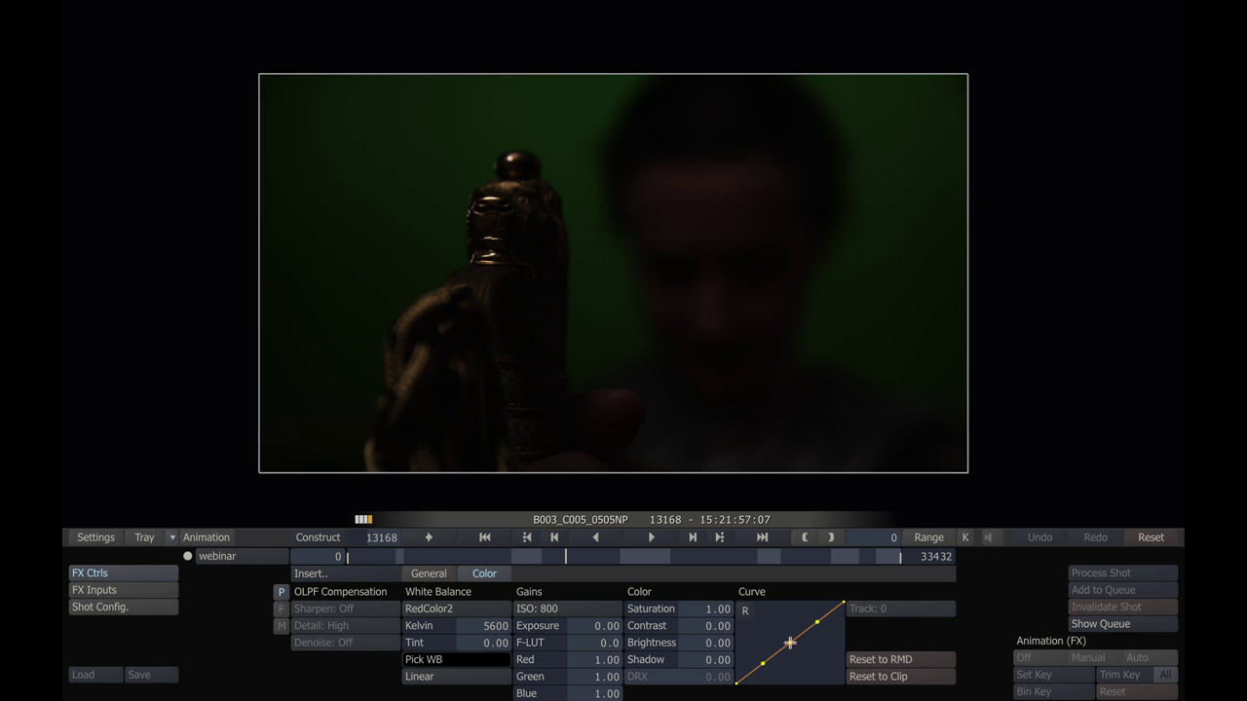
{"action": "left_click_drag", "start_coordinate": [786, 638], "coordinate": [768, 621]}
{"action": "left_click_drag", "start_coordinate": [768, 667], "coordinate": [744, 642]}
{"action": "left_click_drag", "start_coordinate": [816, 621], "coordinate": [804, 612]}
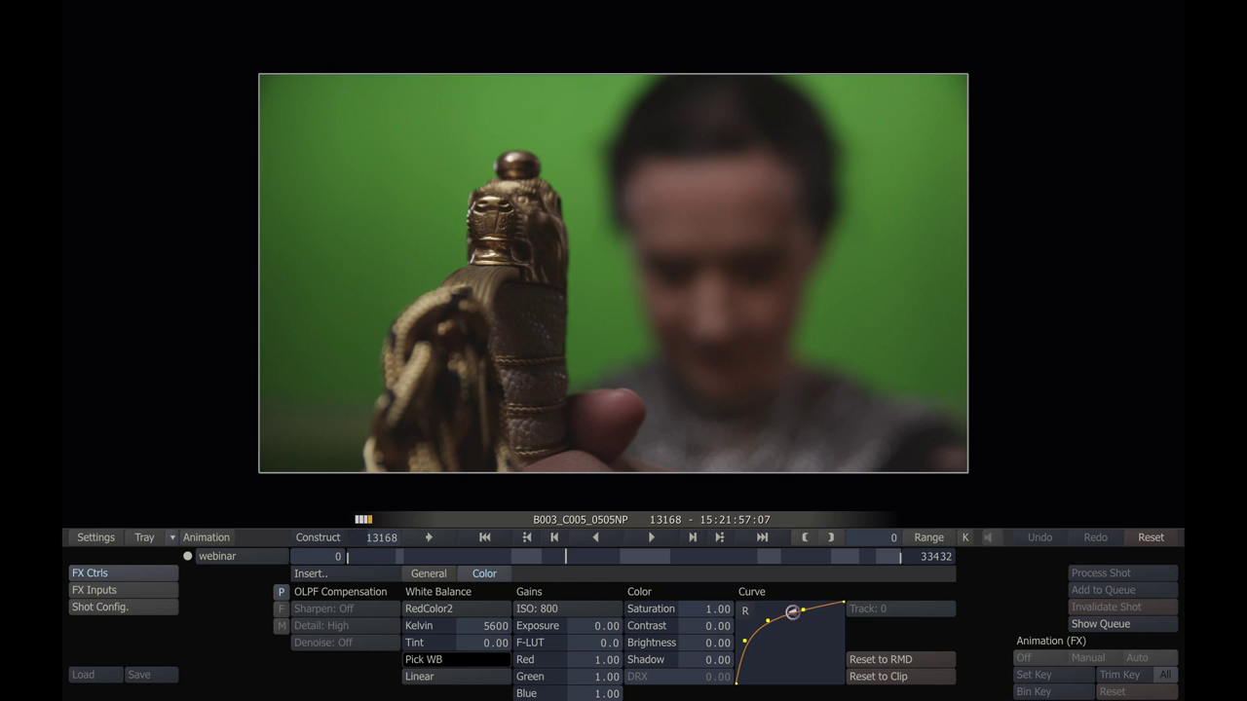
{"action": "left_click", "coordinate": [742, 639]}
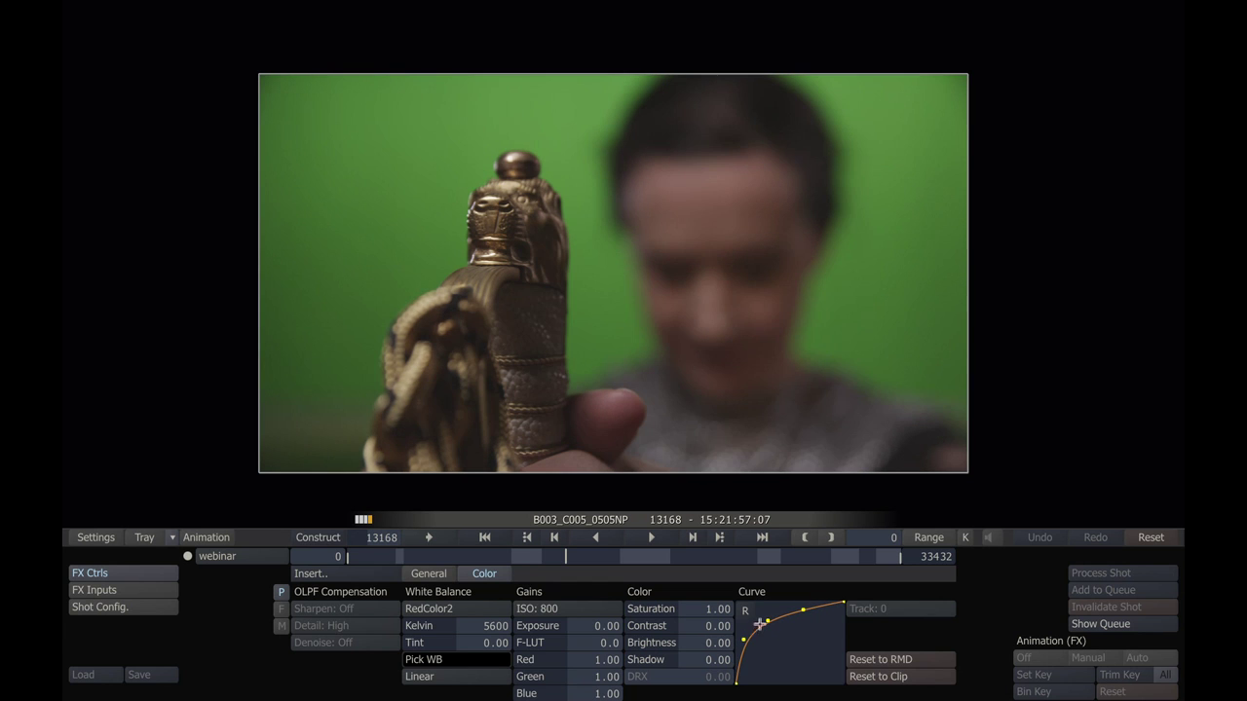
{"action": "left_click", "coordinate": [767, 620]}
- Reset the sword close-up's tone curve and restore the RedGamma2 gamma curve
{"action": "left_click", "coordinate": [746, 610]}
{"action": "left_click", "coordinate": [487, 674]}
{"action": "left_click", "coordinate": [497, 672]}
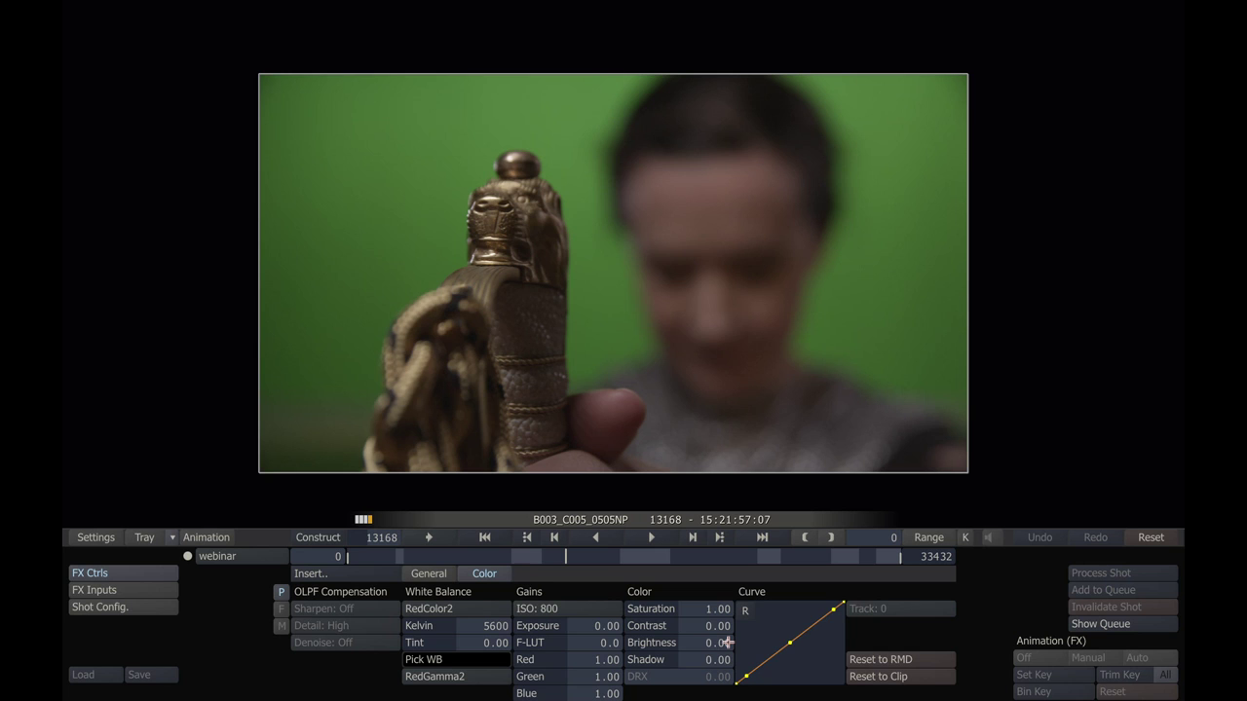
- Try the RedLog gamma curve and pull the tone curve's midtone and shadow points down to add contrast
{"action": "left_click", "coordinate": [479, 682]}
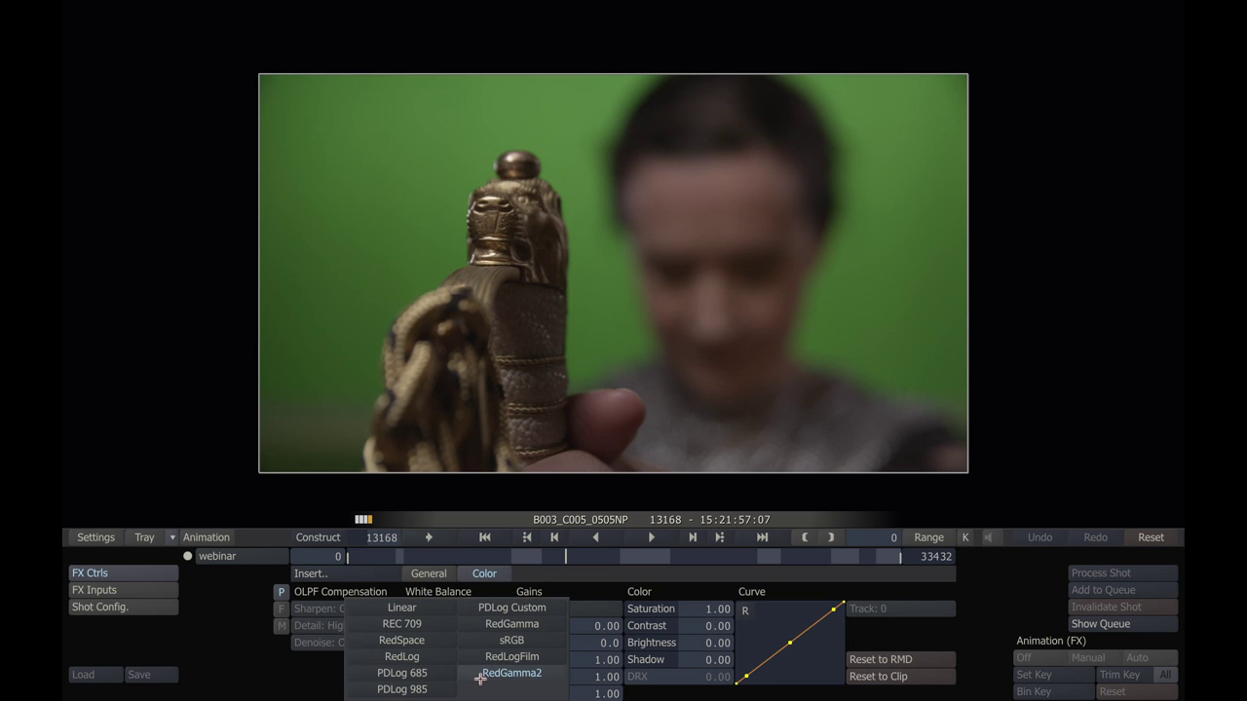
{"action": "left_click", "coordinate": [427, 659]}
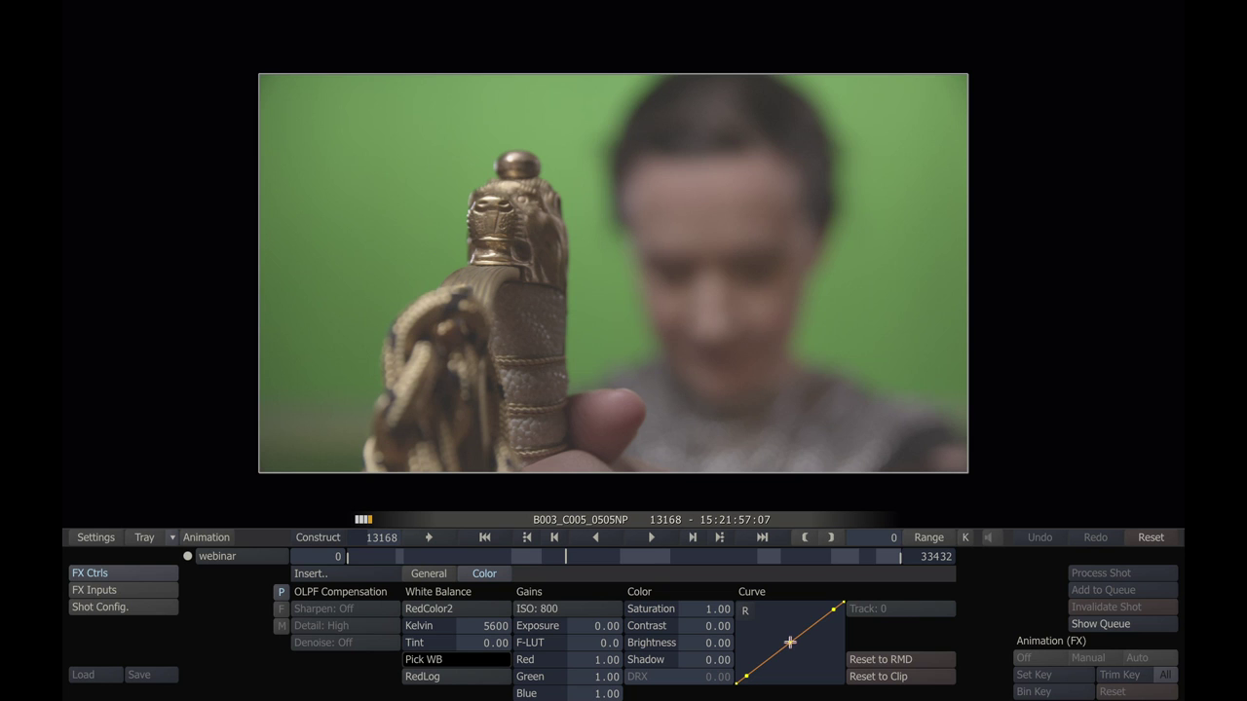
{"action": "left_click_drag", "start_coordinate": [790, 642], "coordinate": [801, 661]}
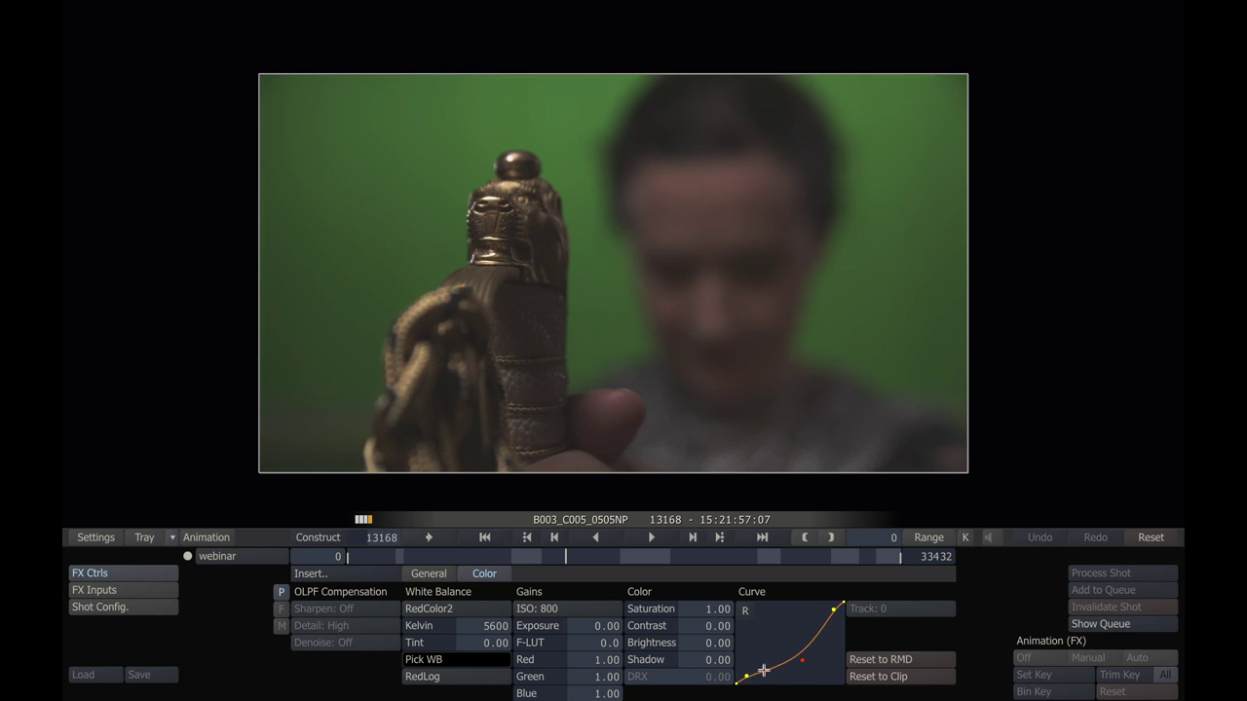
{"action": "left_click_drag", "start_coordinate": [746, 675], "coordinate": [738, 683]}
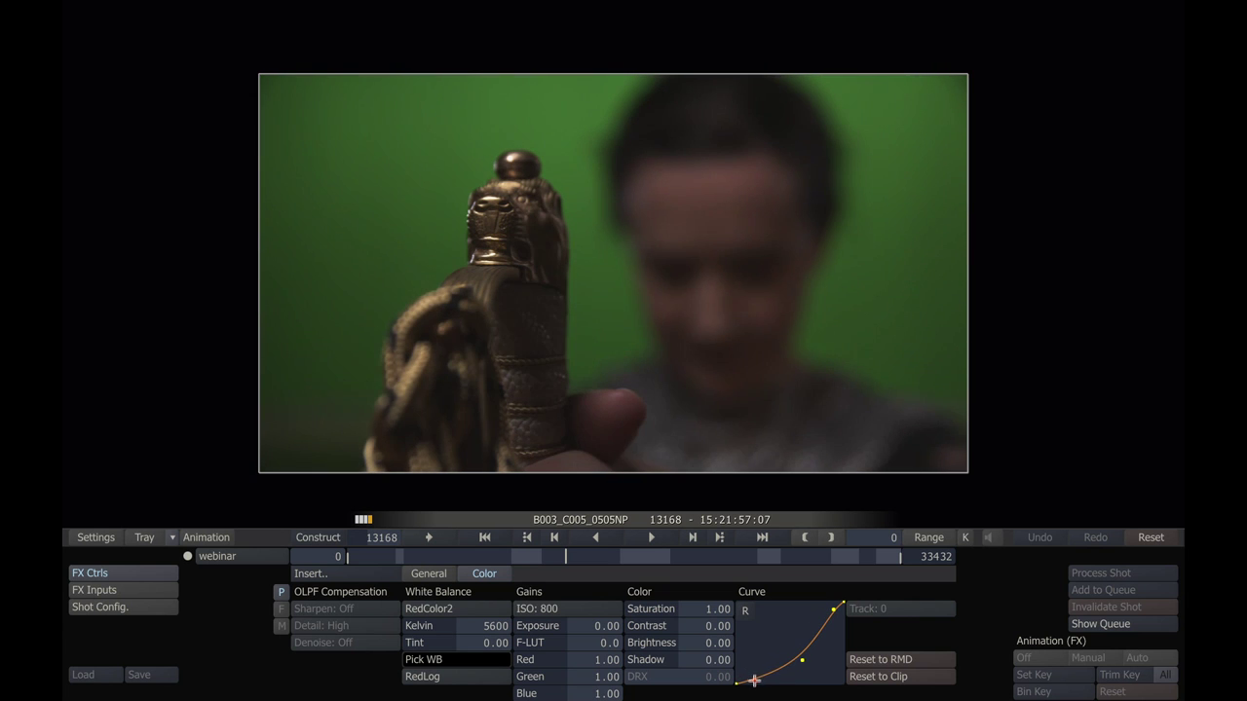
{"action": "left_click", "coordinate": [755, 682]}
- Clear the tone curve adjustments made for RedLog and set the gamma back to RedGamma2
{"action": "left_click", "coordinate": [744, 612]}
{"action": "left_click", "coordinate": [450, 676]}
{"action": "left_click", "coordinate": [505, 673]}
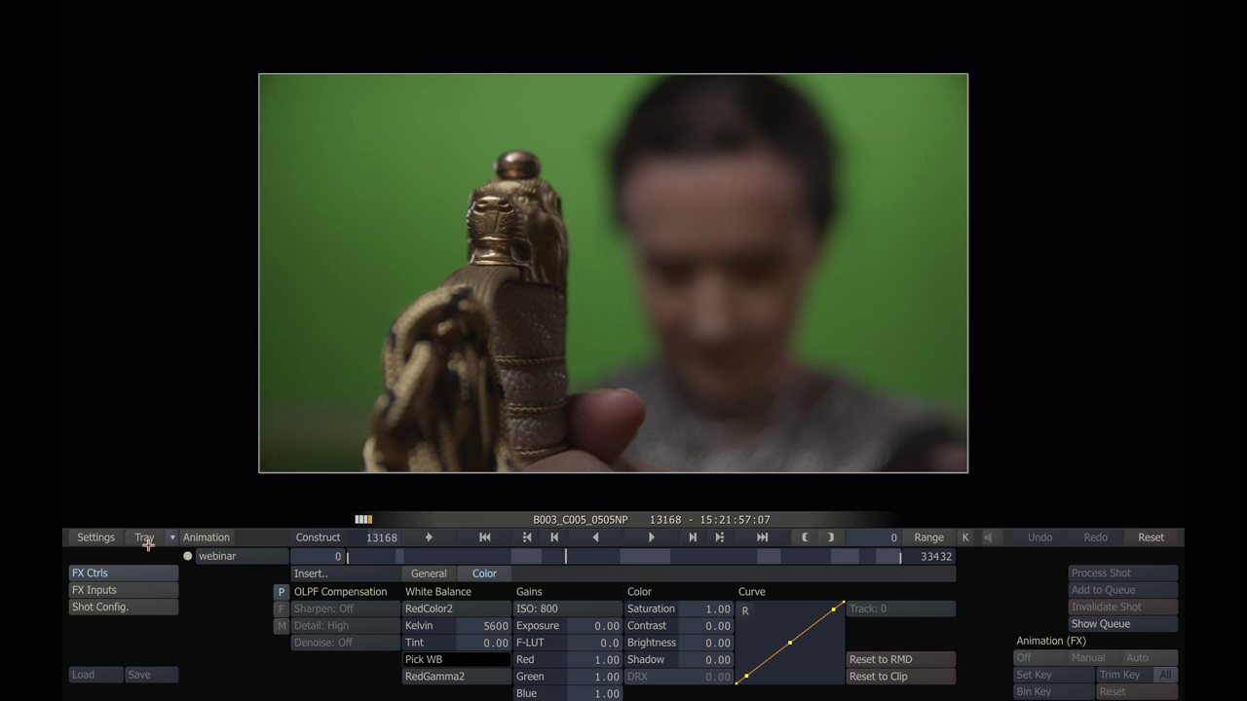
- Return to the construct and examine its shots' grade, file and R3D properties in the Media Browser
{"action": "left_click", "coordinate": [93, 537]}
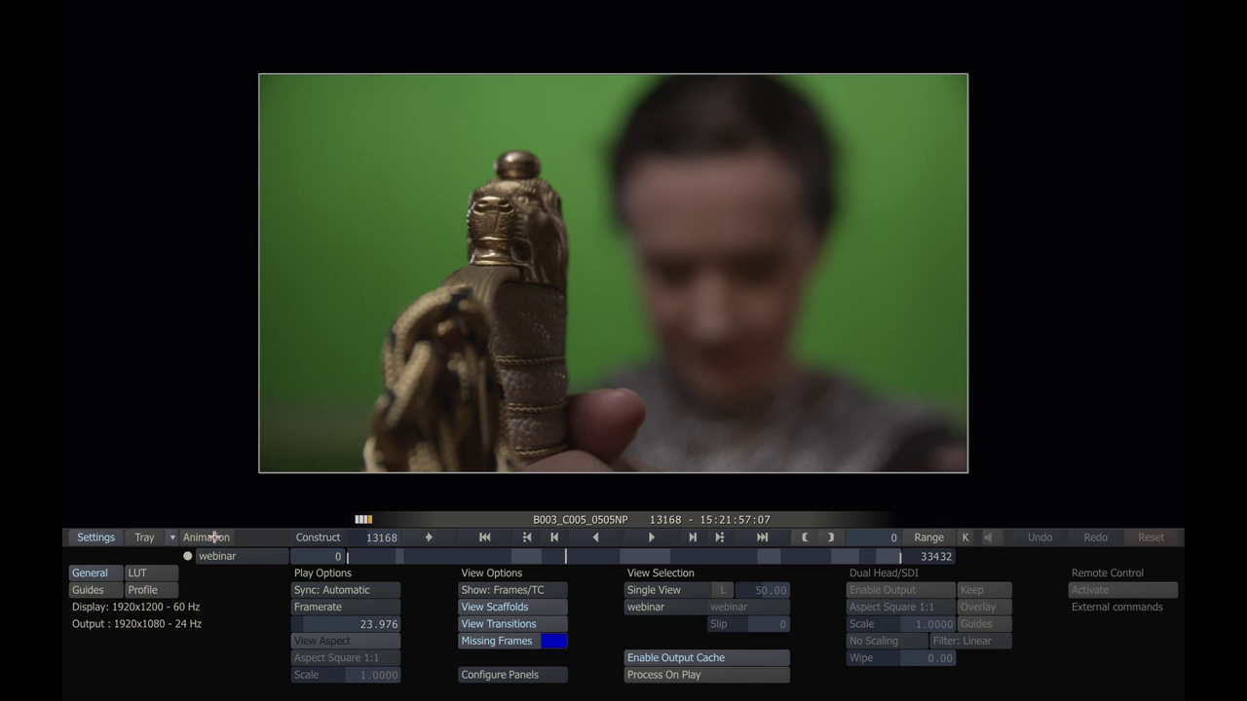
{"action": "left_click", "coordinate": [313, 536]}
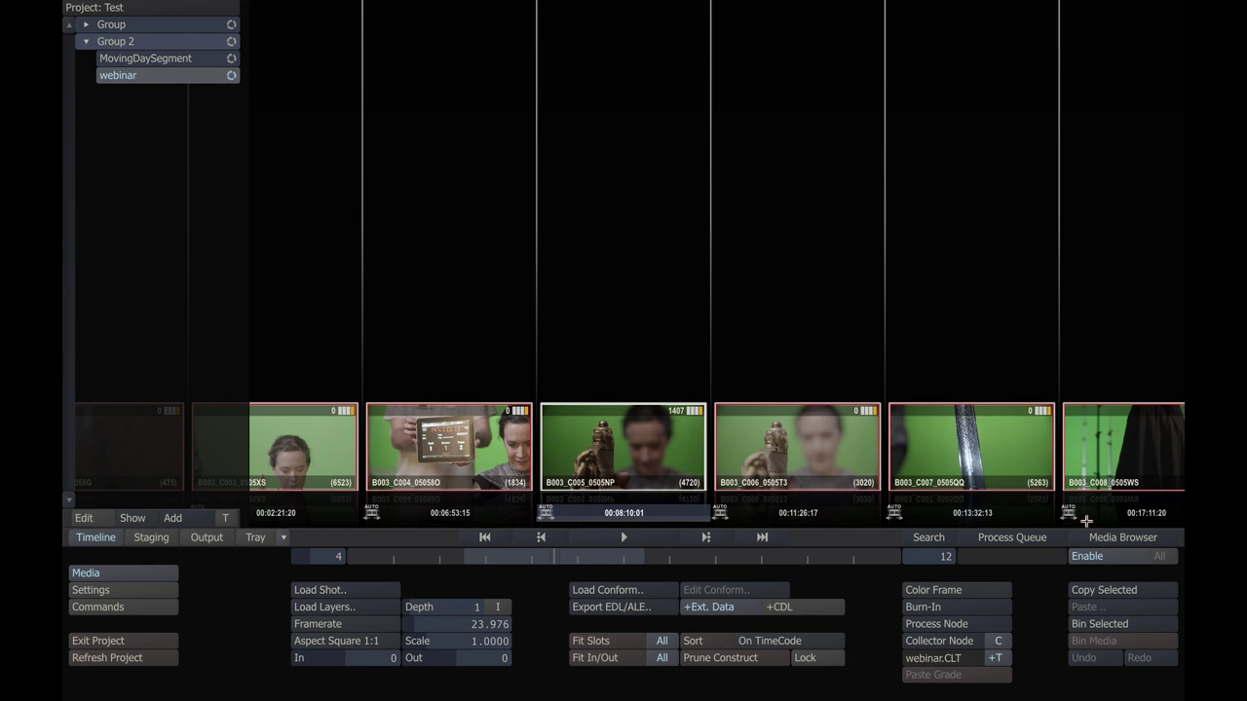
{"action": "left_click", "coordinate": [1113, 538]}
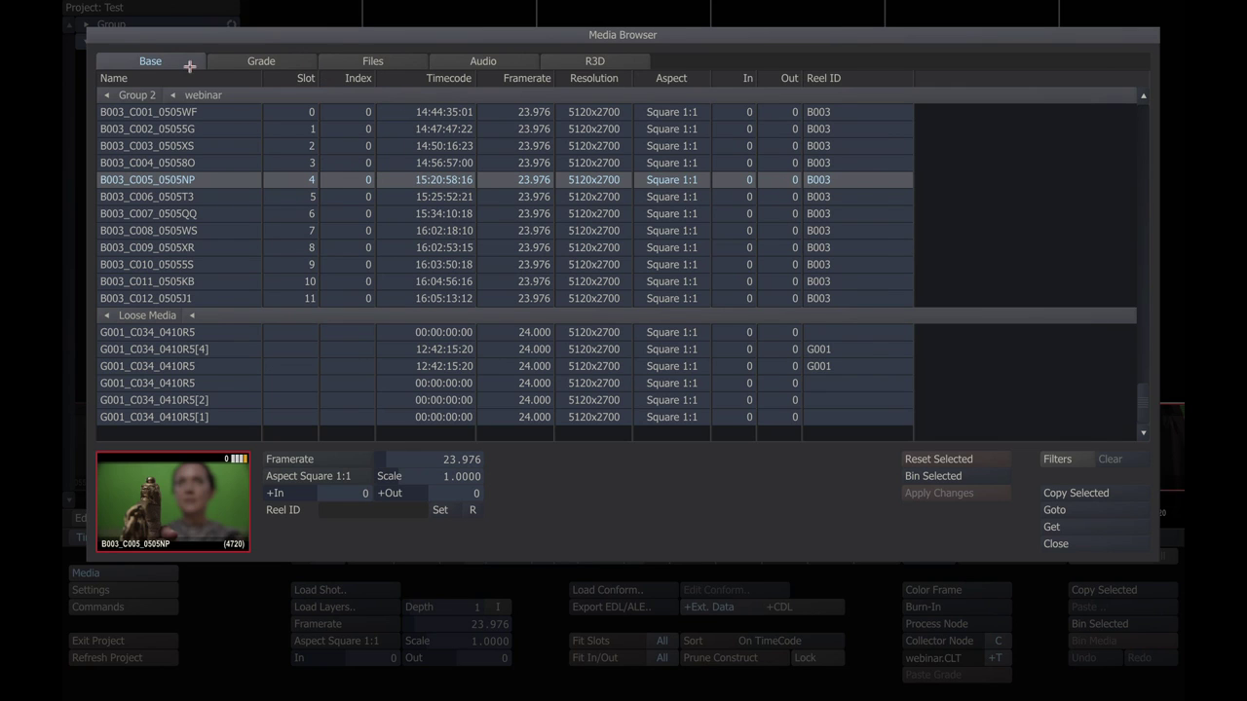
{"action": "left_click", "coordinate": [248, 67]}
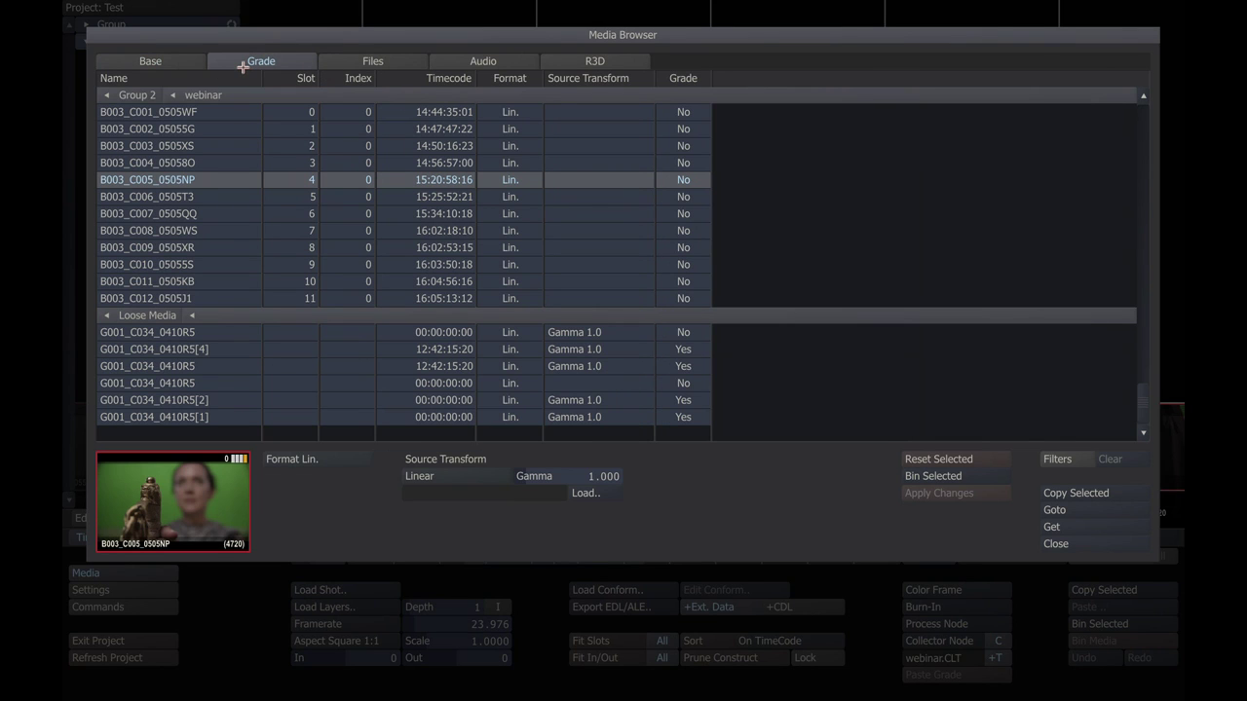
{"action": "left_click", "coordinate": [362, 66]}
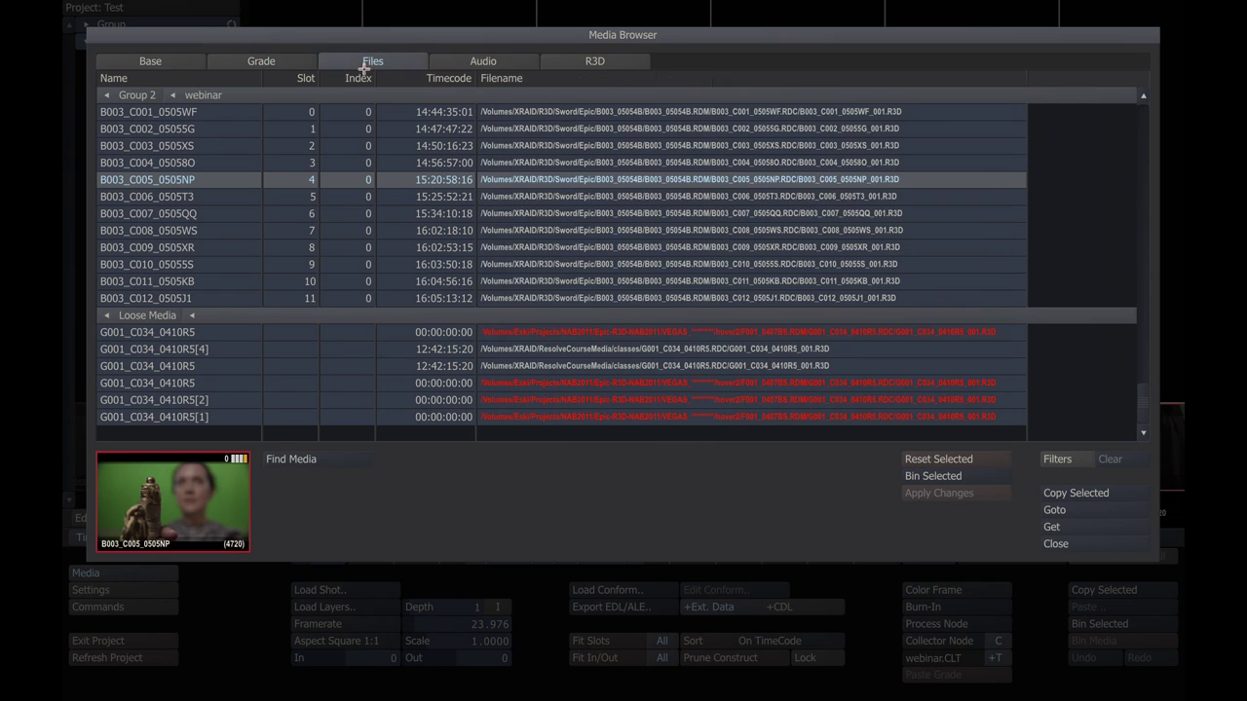
{"action": "left_click", "coordinate": [595, 62]}
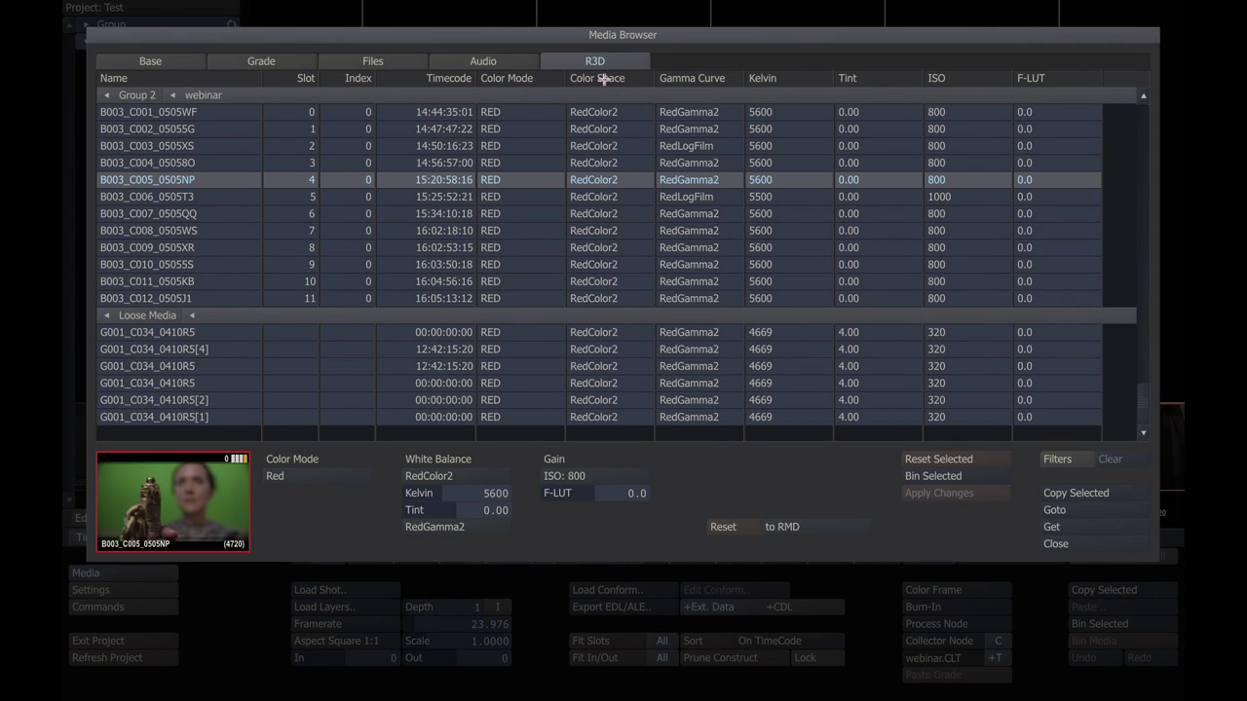
- Set the gamma curve of the webinar shots in slots 2 to 9 to RedGamma2, apply the change and close the Media Browser
{"action": "left_click", "coordinate": [702, 197]}
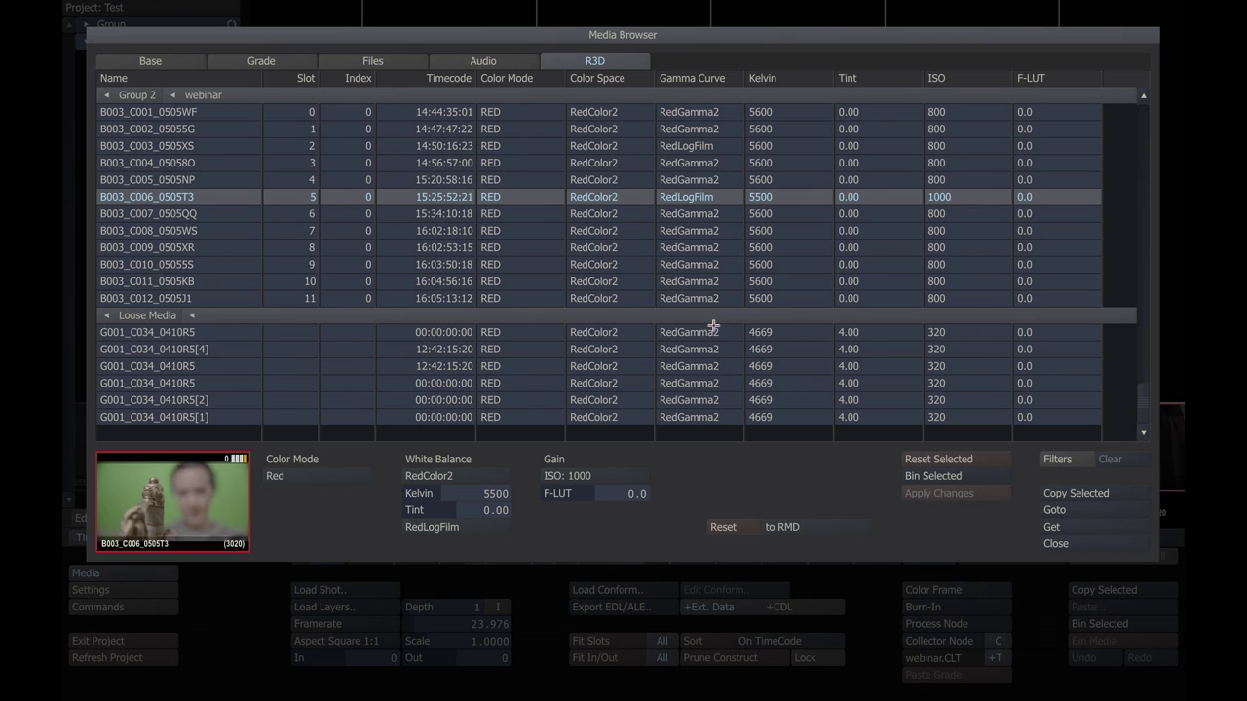
{"action": "left_click", "coordinate": [694, 147]}
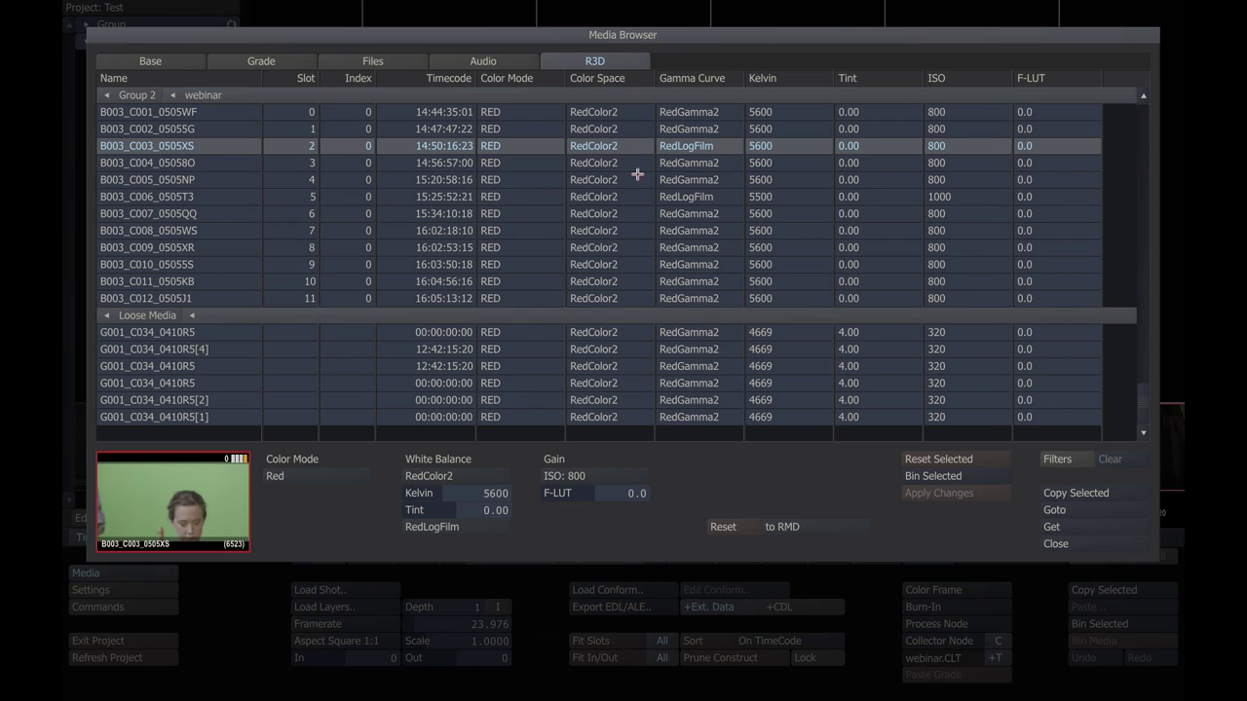
{"action": "left_click", "coordinate": [651, 264], "text": "shift"}
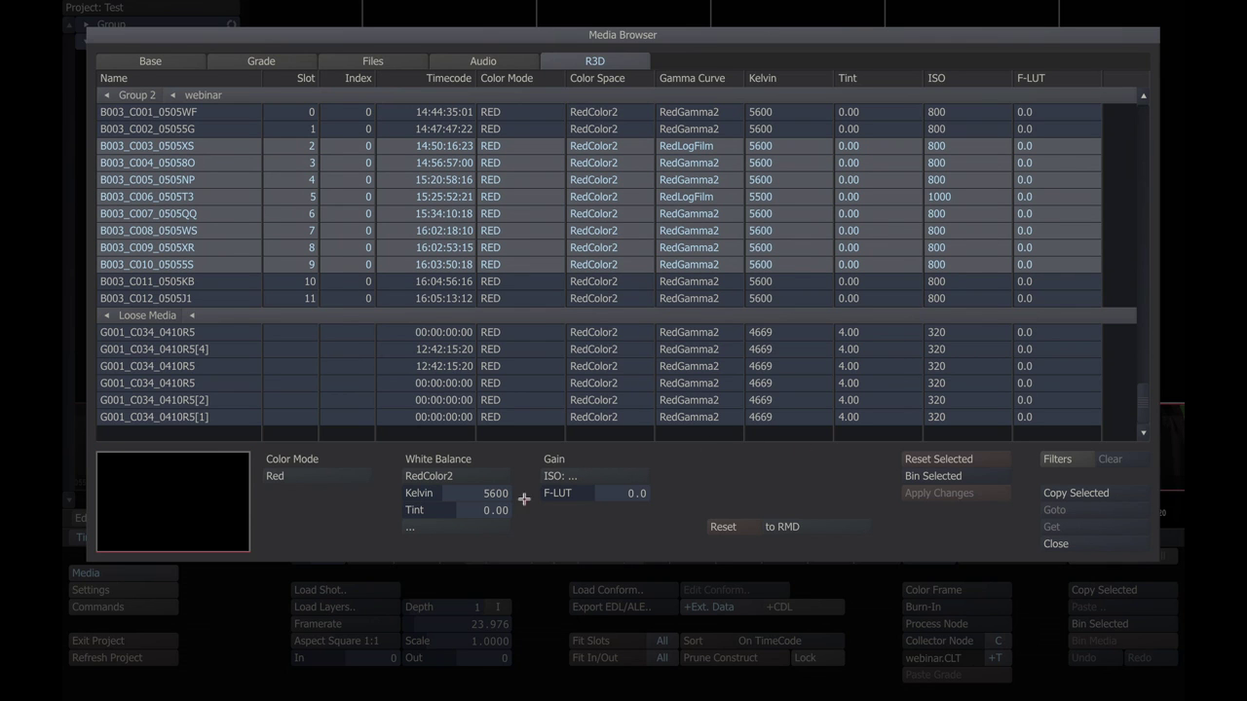
{"action": "left_click", "coordinate": [481, 525]}
{"action": "left_click", "coordinate": [519, 550]}
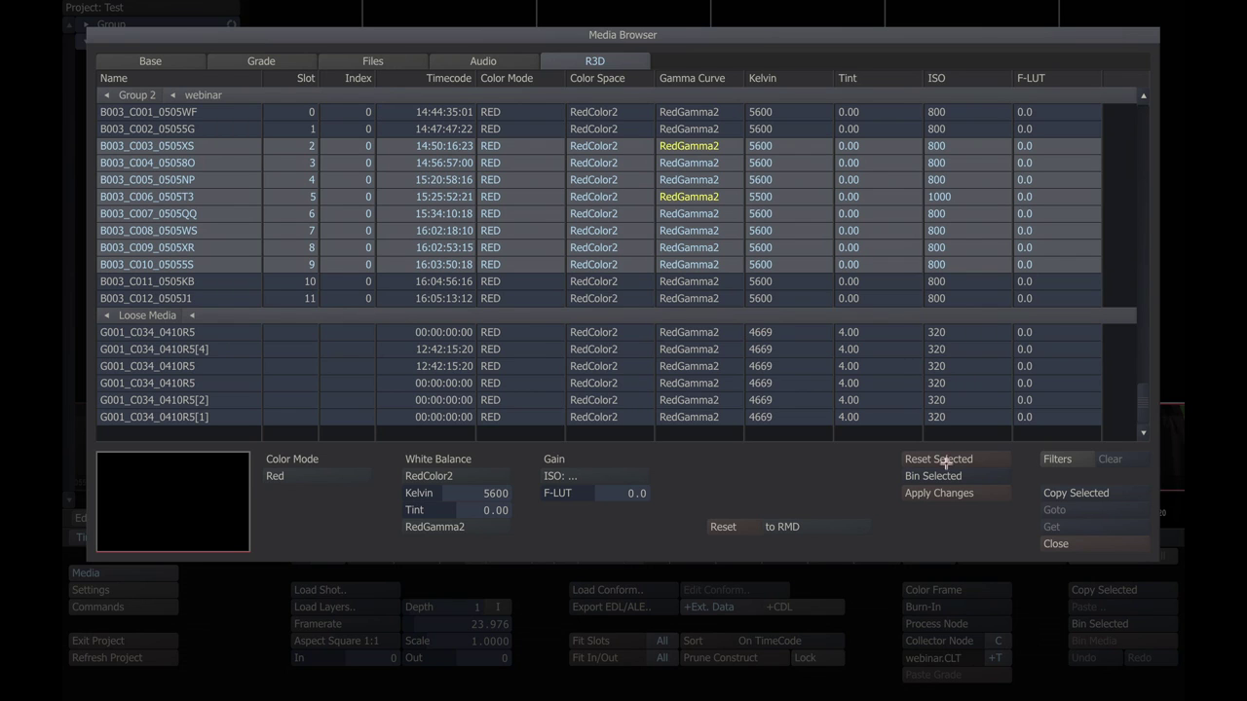
{"action": "left_click", "coordinate": [929, 496]}
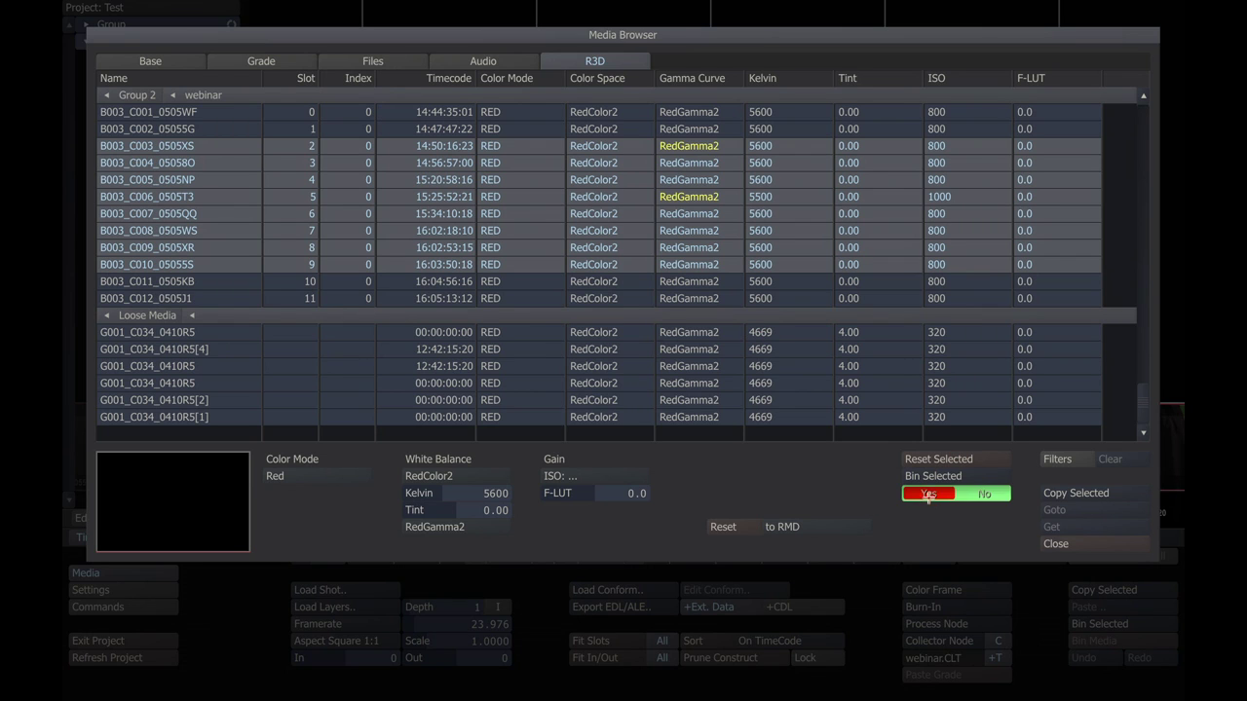
{"action": "left_click", "coordinate": [1056, 544]}
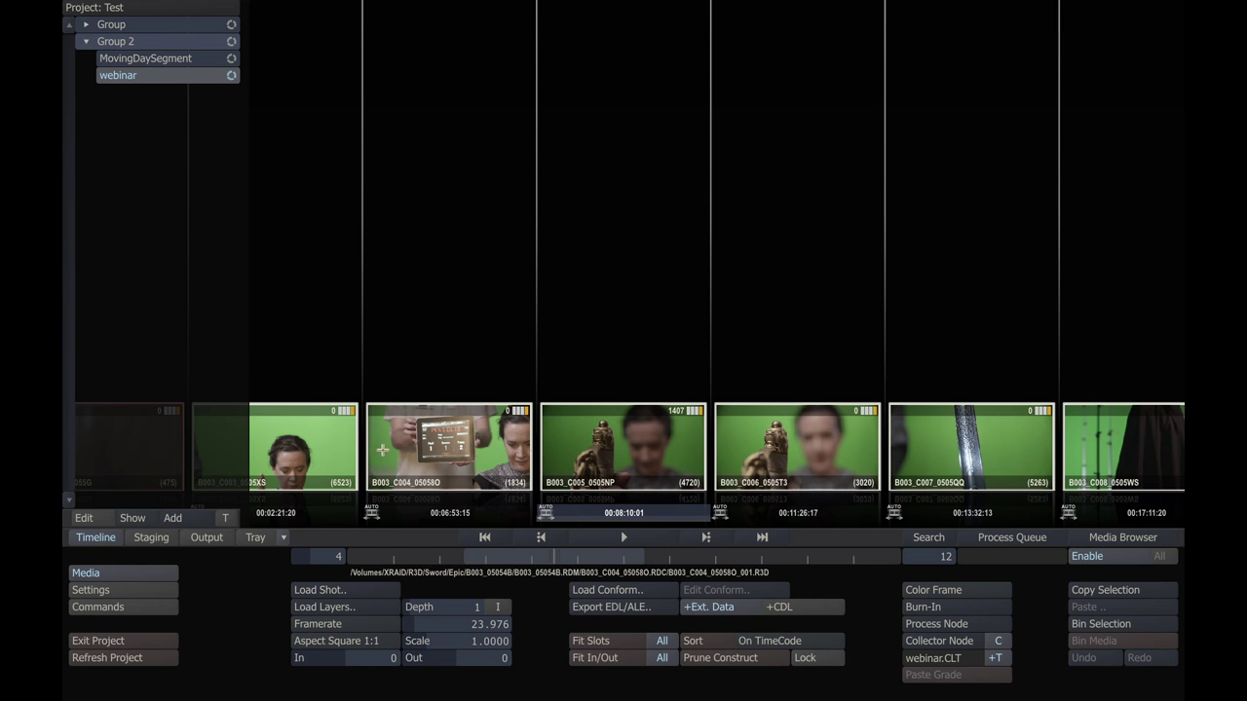
- Review the shot thumbnails along the webinar construct and play back shot B003_C005_0505NP
{"action": "left_click_drag", "start_coordinate": [624, 557], "coordinate": [805, 555]}
{"action": "scroll", "coordinate": [524, 482], "scroll_direction": "up", "scroll_amount": 5}
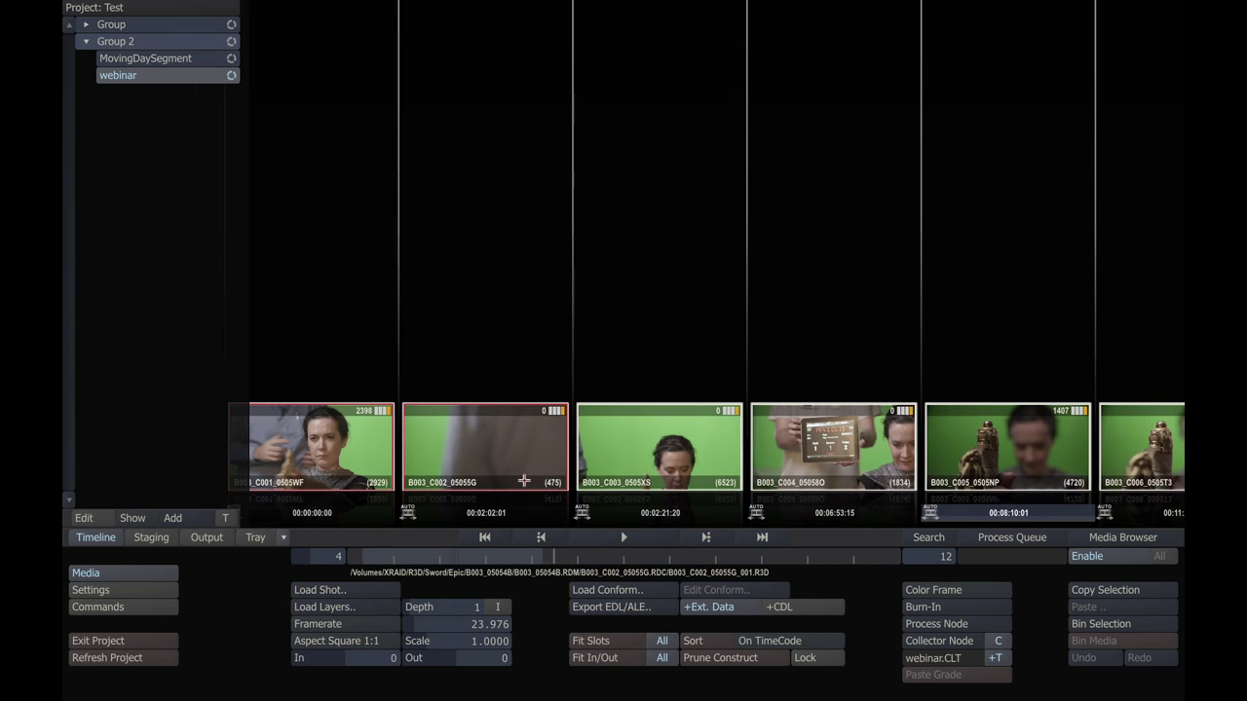
{"action": "scroll", "coordinate": [525, 481], "scroll_direction": "down", "scroll_amount": 5}
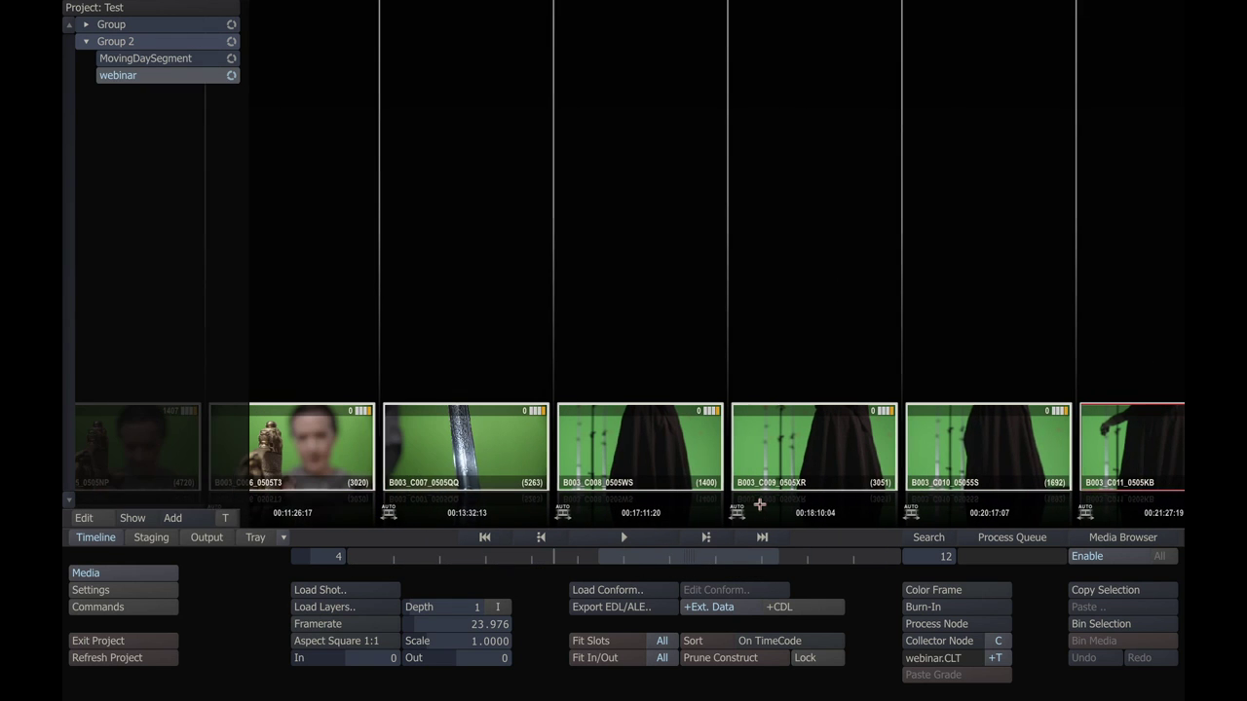
{"action": "scroll", "coordinate": [759, 504], "scroll_direction": "up", "scroll_amount": 1}
{"action": "scroll", "coordinate": [660, 479], "scroll_direction": "up", "scroll_amount": 4}
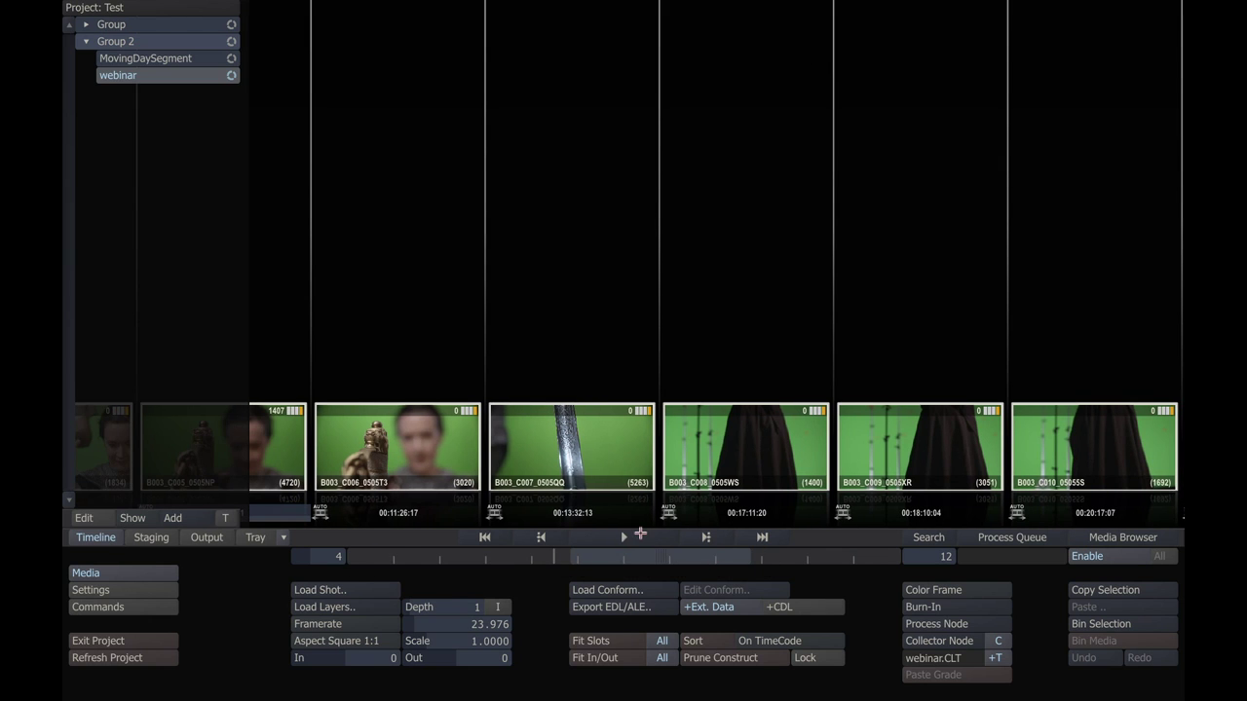
{"action": "left_click", "coordinate": [641, 533]}
{"action": "left_click", "coordinate": [651, 537]}
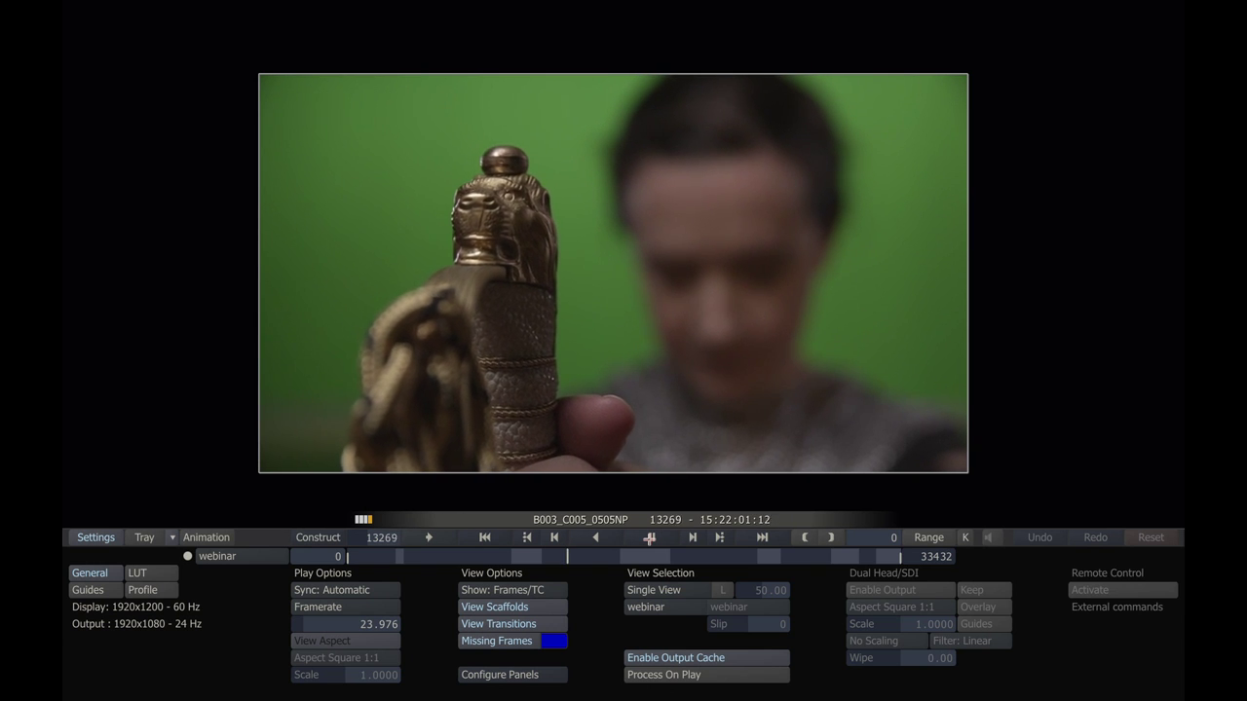
- Play the construct from frame 15039 and again from within shot B003_C006_0505T3
{"action": "left_click", "coordinate": [594, 556]}
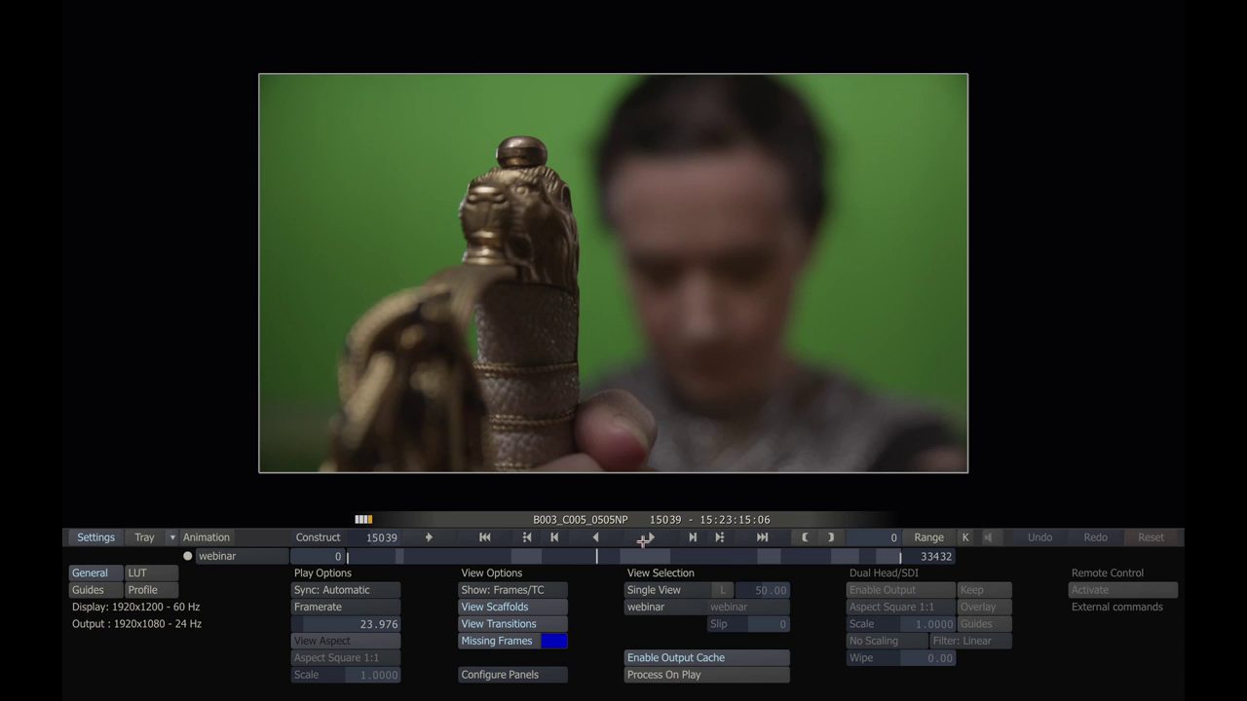
{"action": "left_click", "coordinate": [650, 537]}
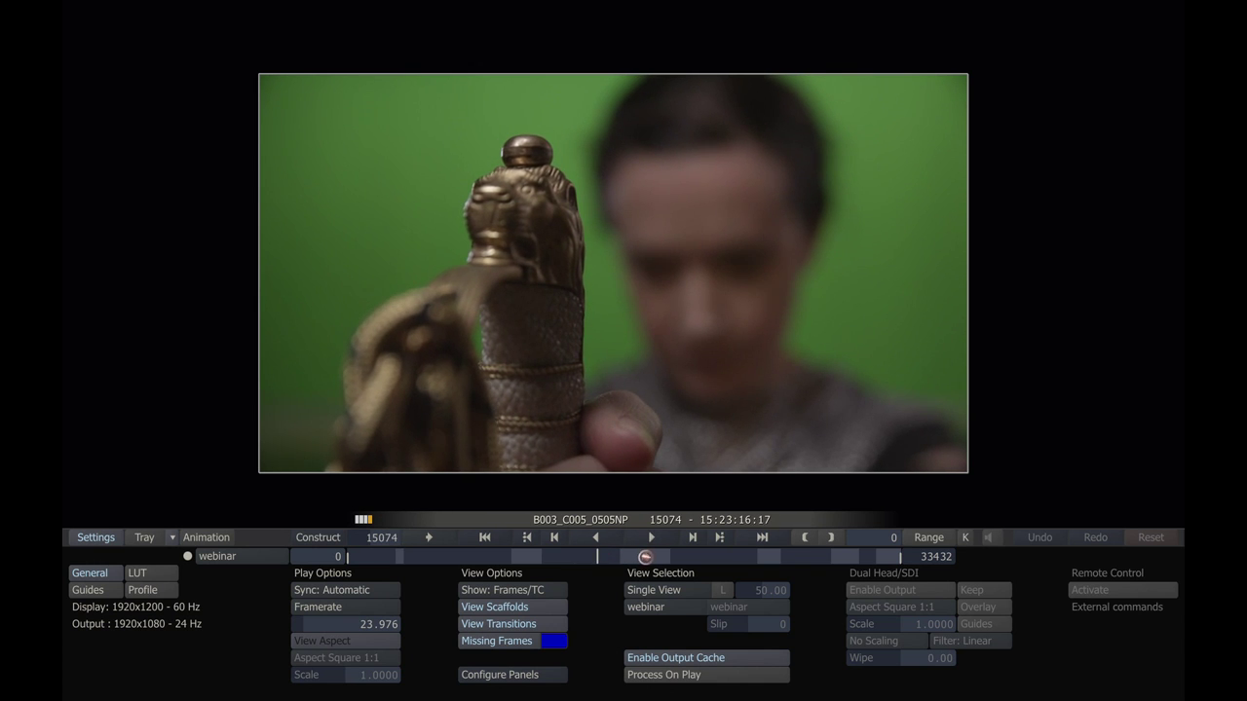
{"action": "left_click", "coordinate": [645, 556]}
{"action": "left_click", "coordinate": [652, 538]}
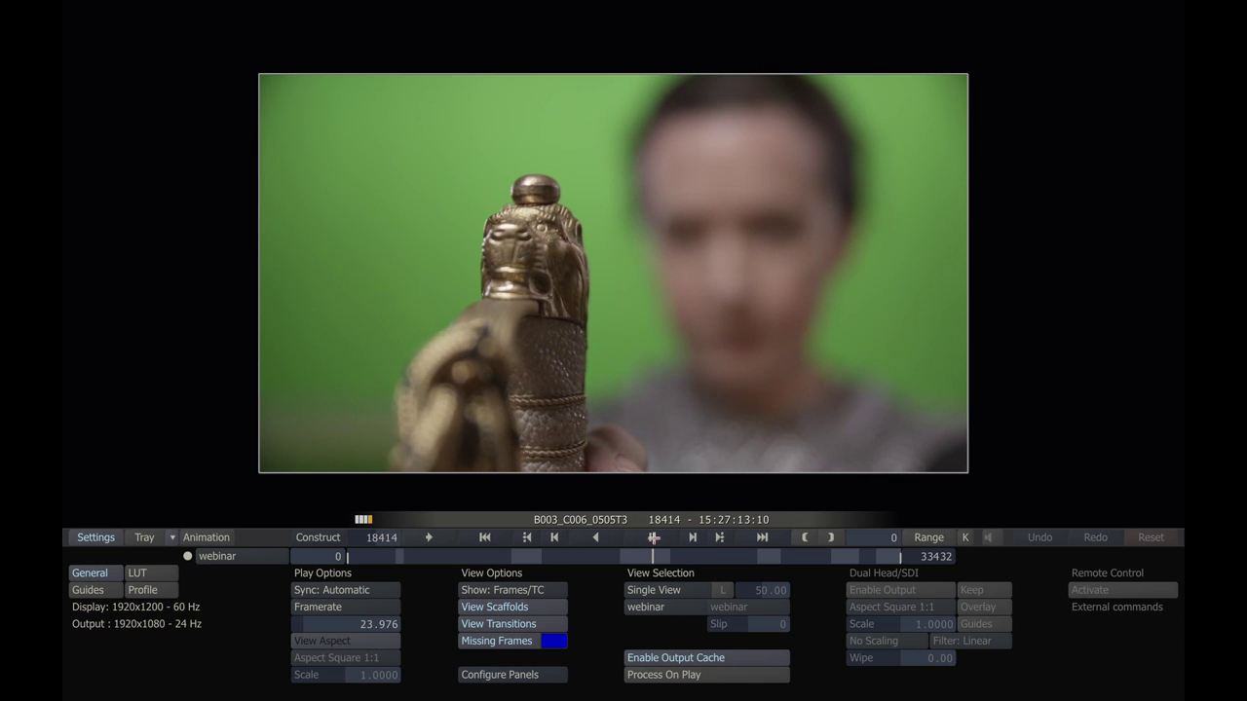
{"action": "key", "text": "space"}
- View frame 21641 of the sword blade shot B003_C007_0505QQ in the player and return to the webinar construct
{"action": "left_click", "coordinate": [314, 537]}
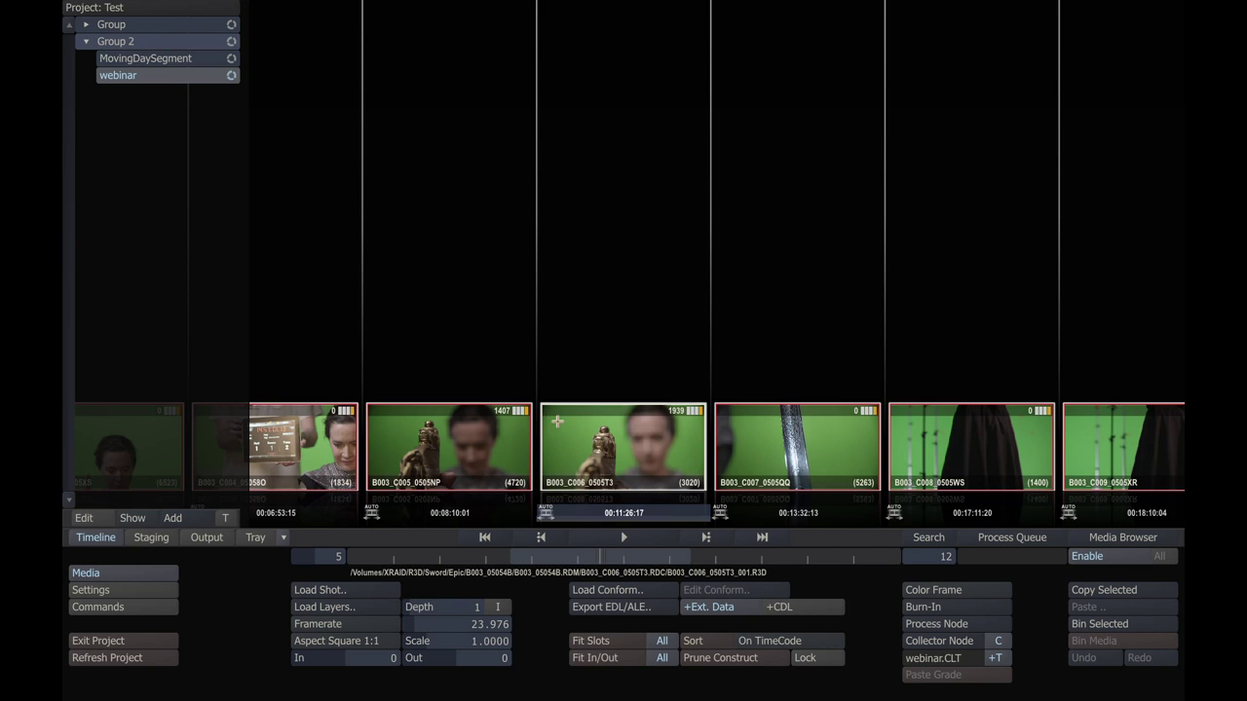
{"action": "left_click", "coordinate": [635, 536]}
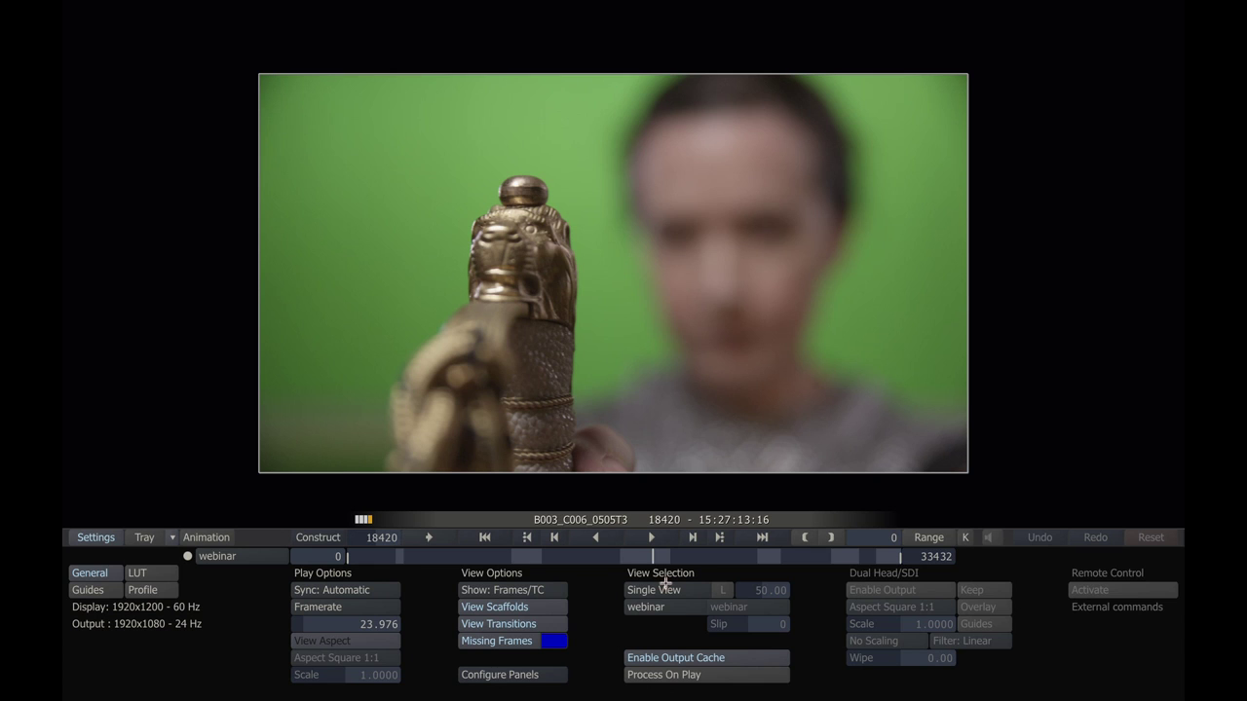
{"action": "left_click_drag", "start_coordinate": [657, 557], "coordinate": [706, 557]}
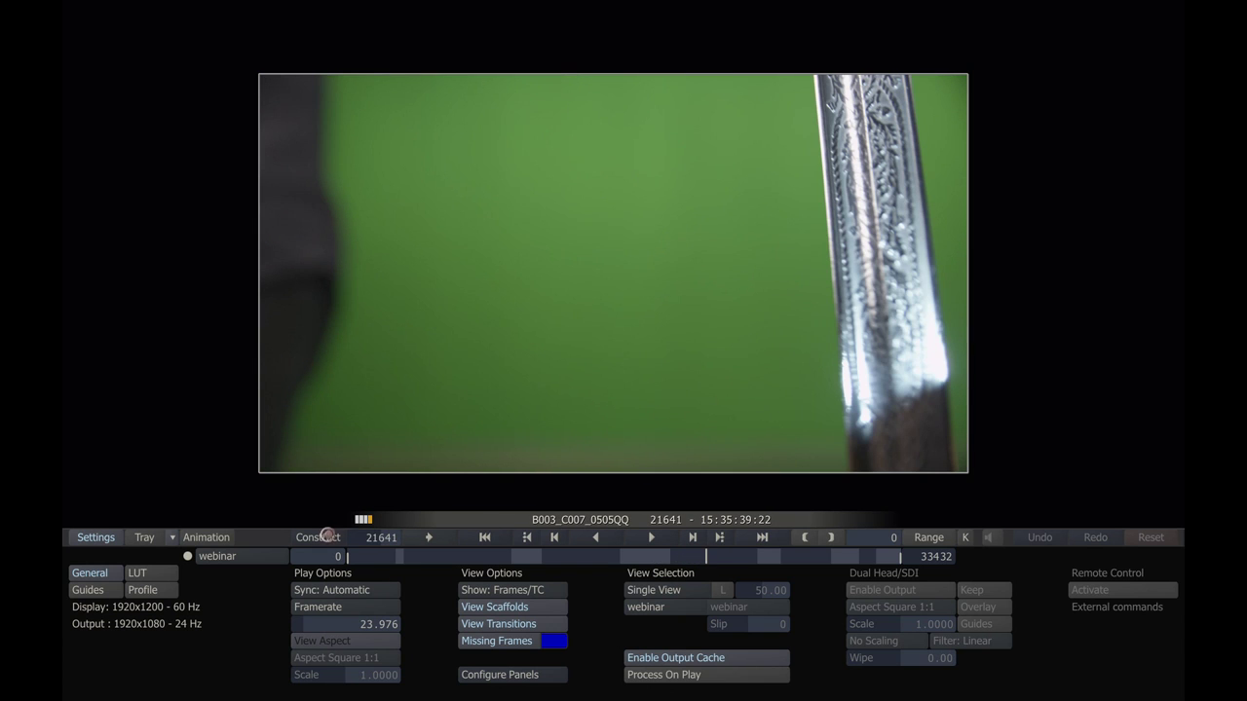
{"action": "left_click", "coordinate": [325, 536]}
{"action": "left_click", "coordinate": [137, 77]}
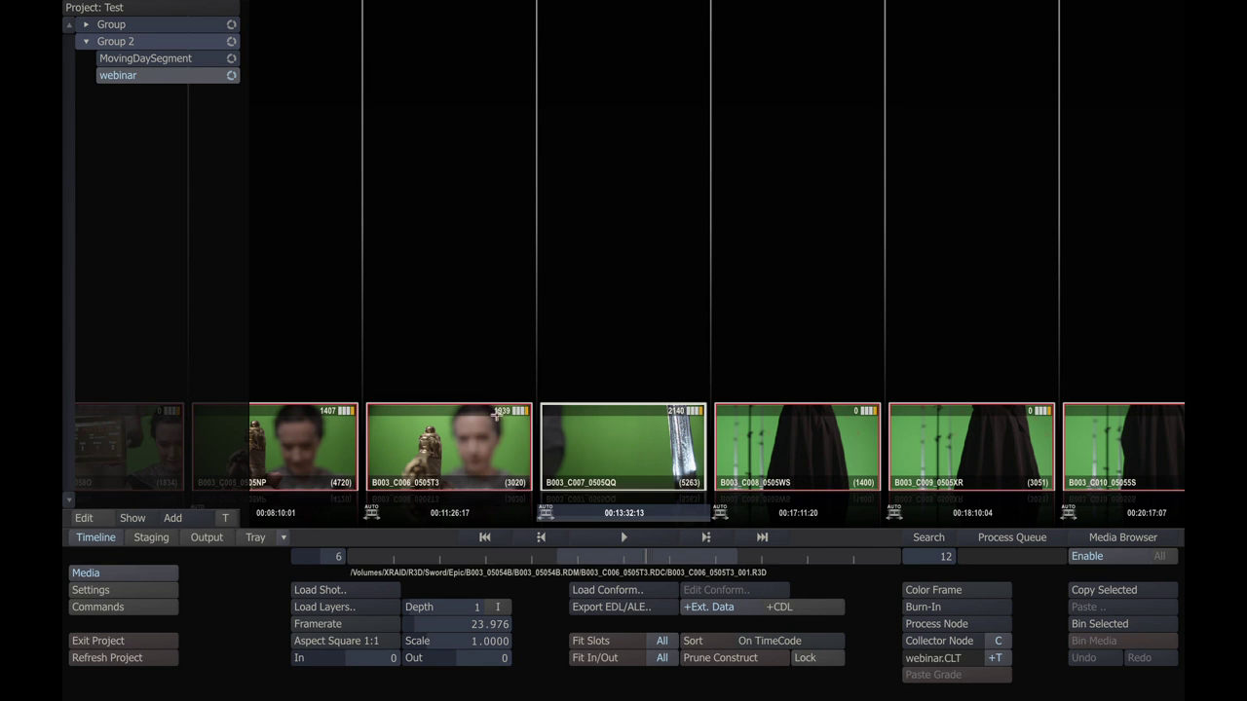
- Load F002_C013_0407I3_001.R3D from the ScratchMedia Source HDRx folder into the empty slot after shot B003_C012_0505J1
{"action": "left_click_drag", "start_coordinate": [691, 558], "coordinate": [858, 546]}
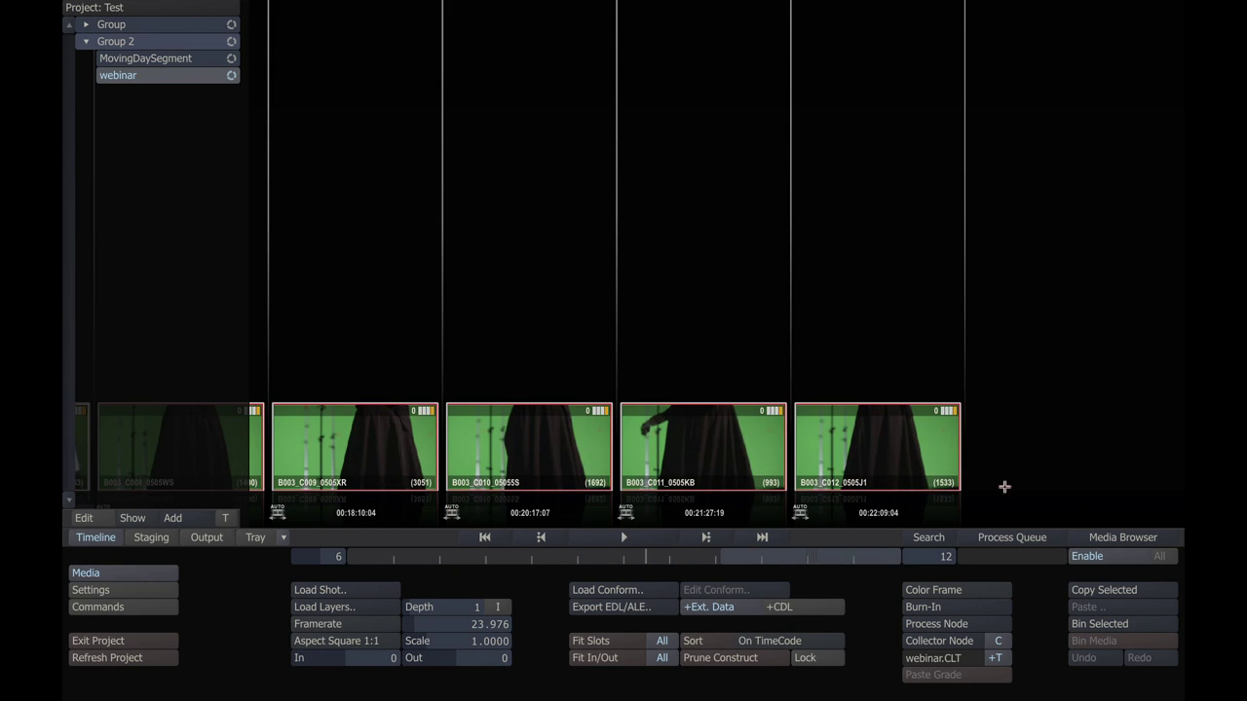
{"action": "left_click", "coordinate": [305, 591]}
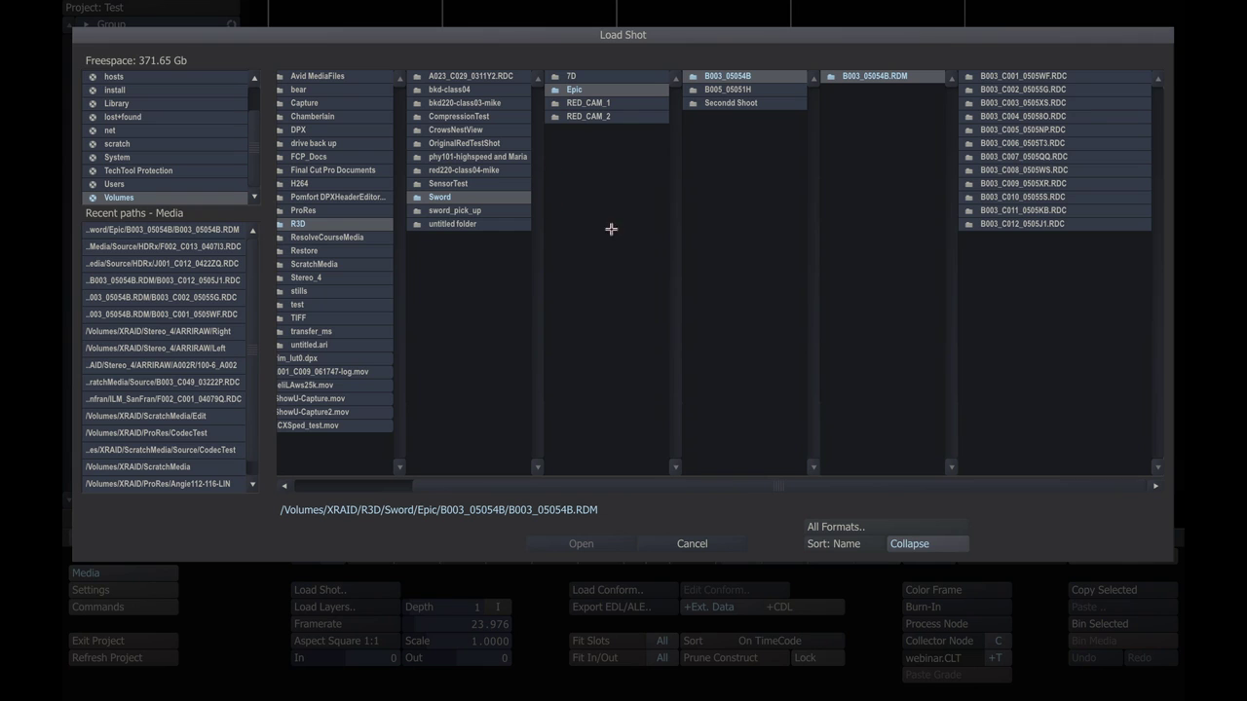
{"action": "left_click", "coordinate": [337, 265]}
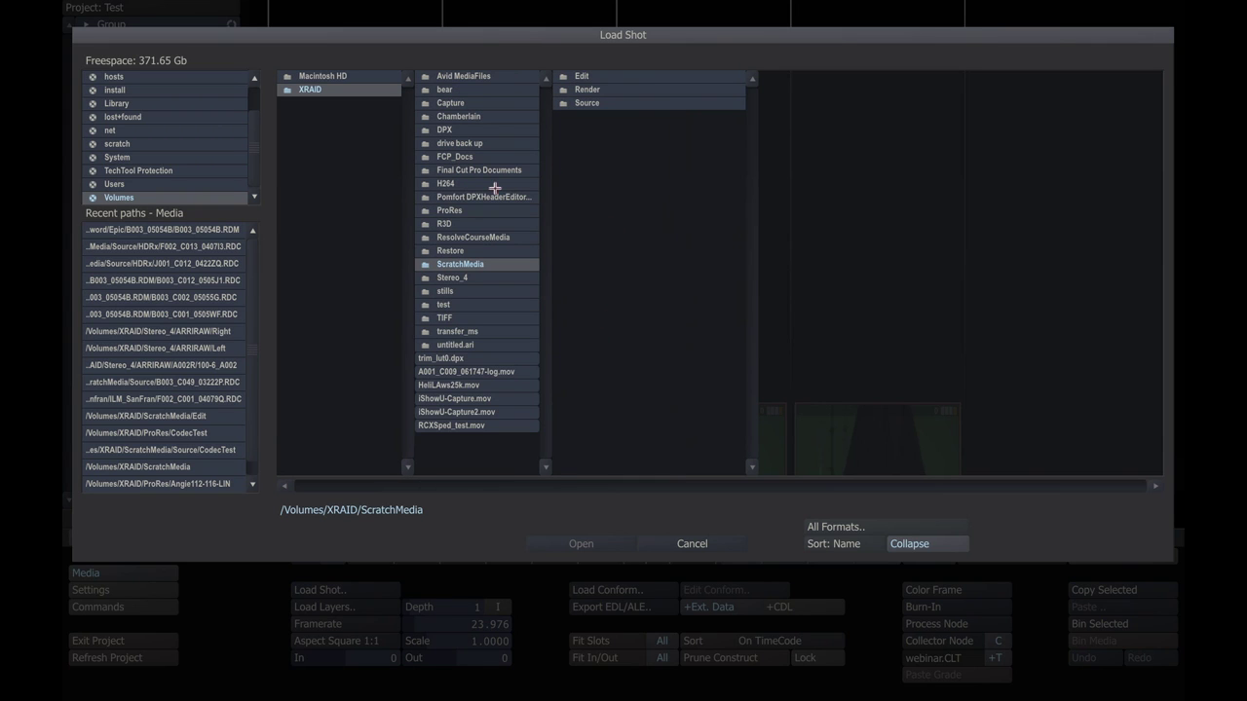
{"action": "left_click", "coordinate": [604, 105]}
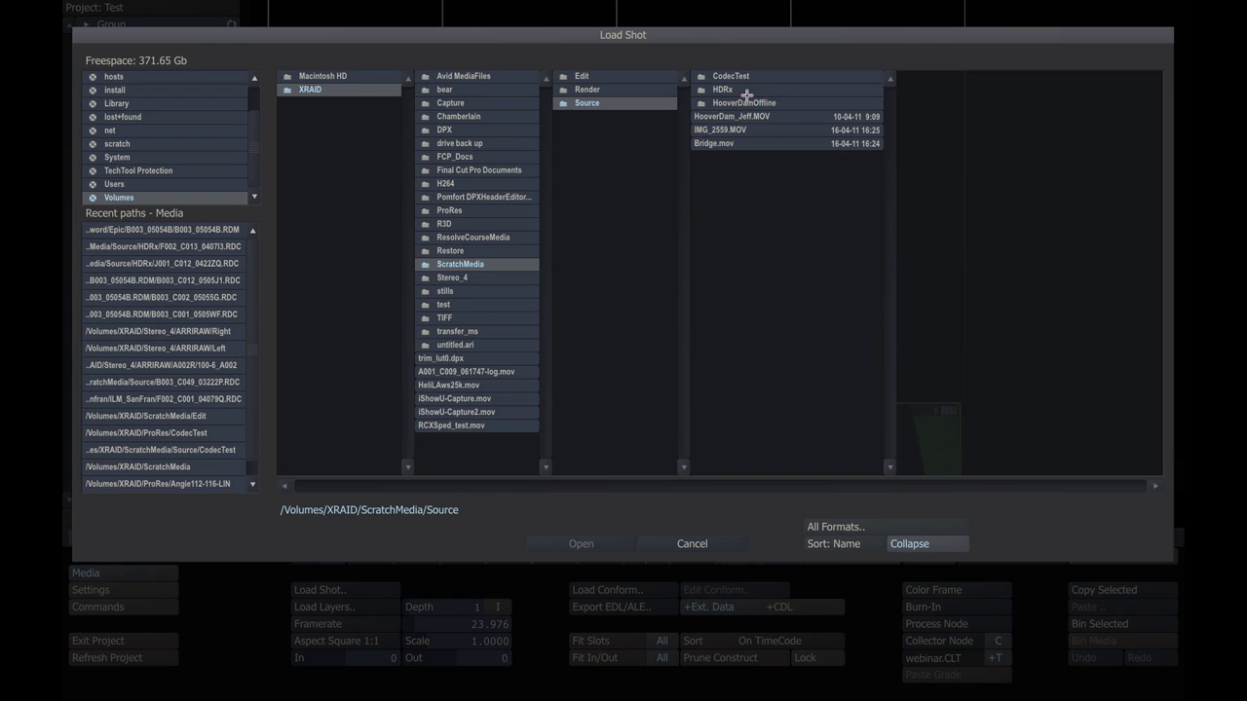
{"action": "left_click", "coordinate": [740, 89]}
{"action": "left_click", "coordinate": [875, 76]}
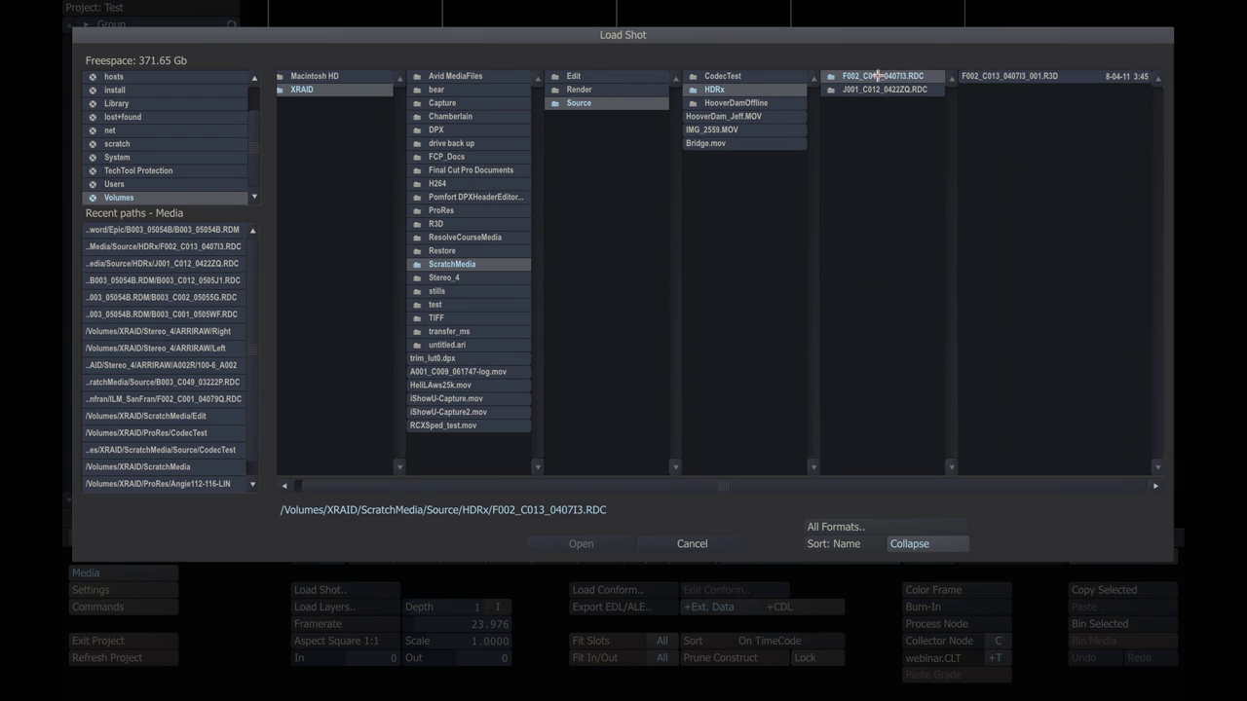
{"action": "left_click", "coordinate": [991, 77]}
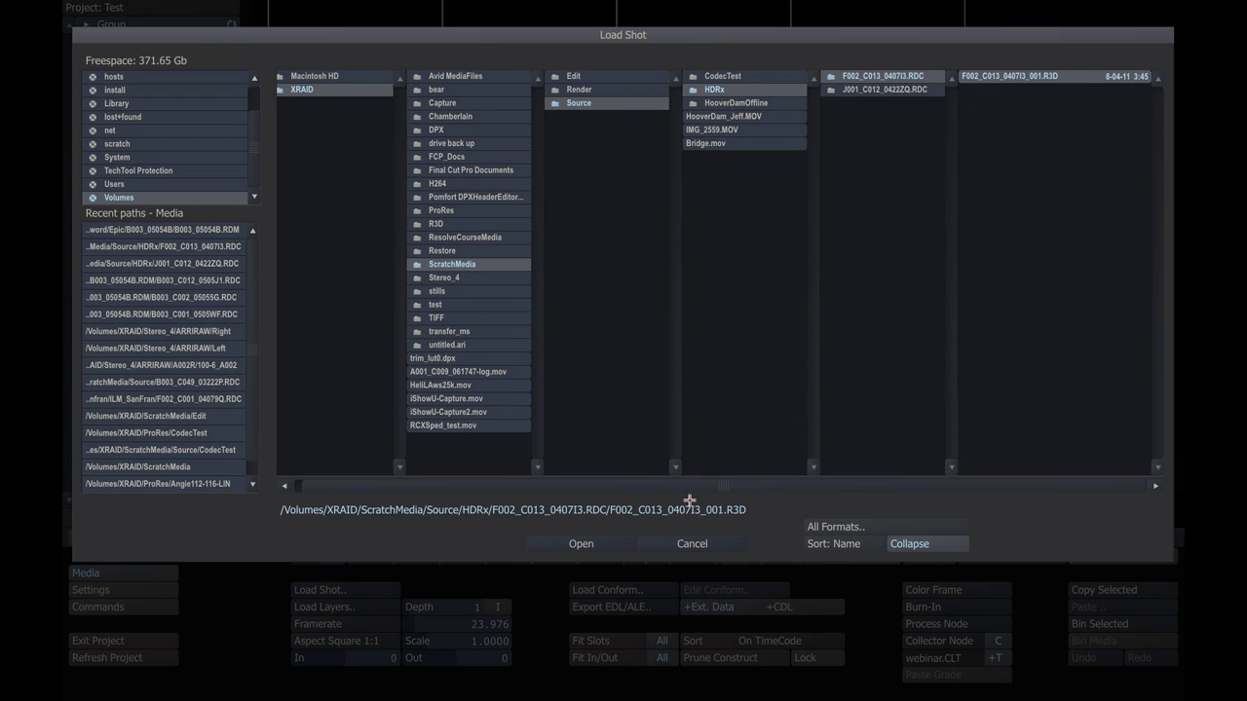
{"action": "left_click", "coordinate": [615, 544]}
{"action": "left_click", "coordinate": [972, 402]}
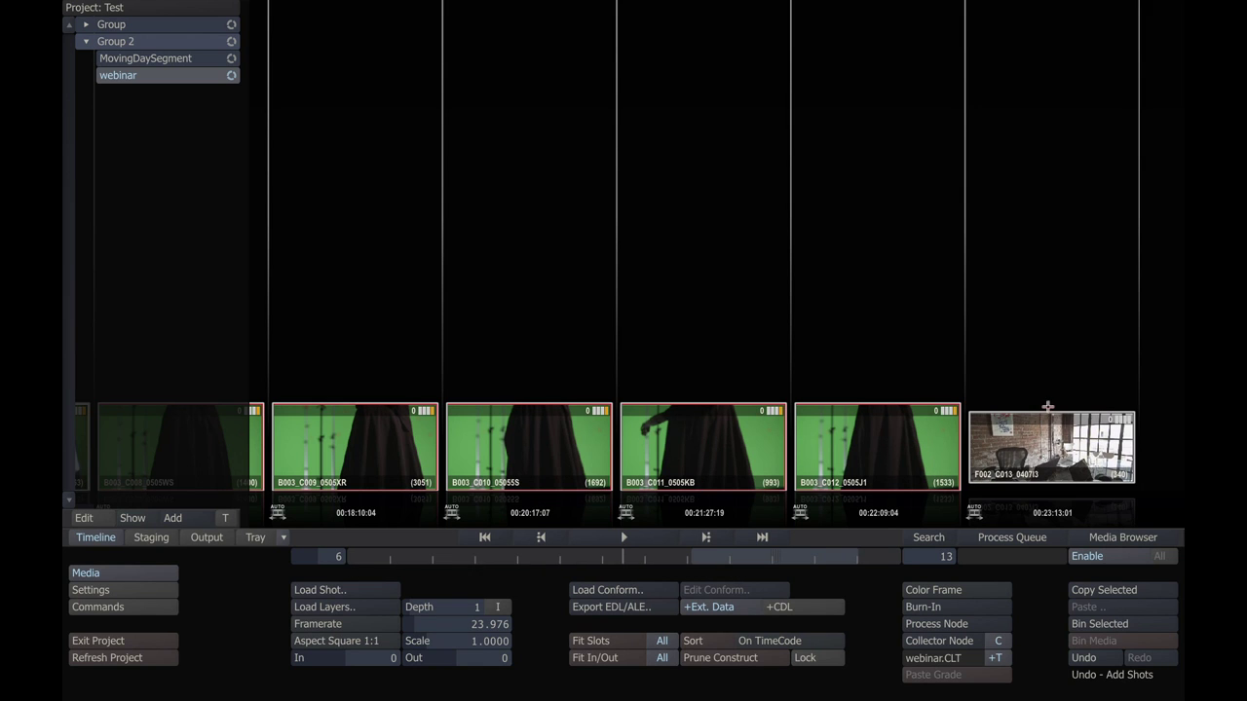
- Open shot F002_C013_0407I3 from the webinar construct in the player and set its shot framing to Fit Height
{"action": "left_click_drag", "start_coordinate": [746, 564], "coordinate": [782, 563]}
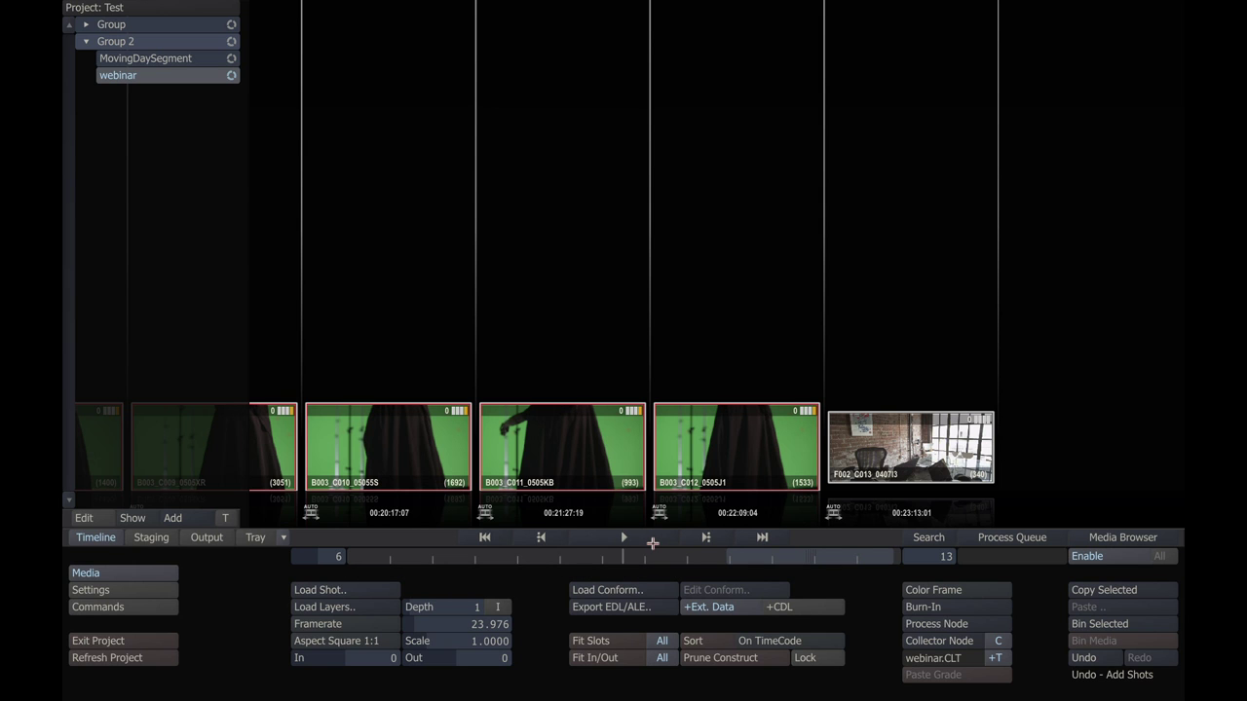
{"action": "left_click", "coordinate": [889, 514]}
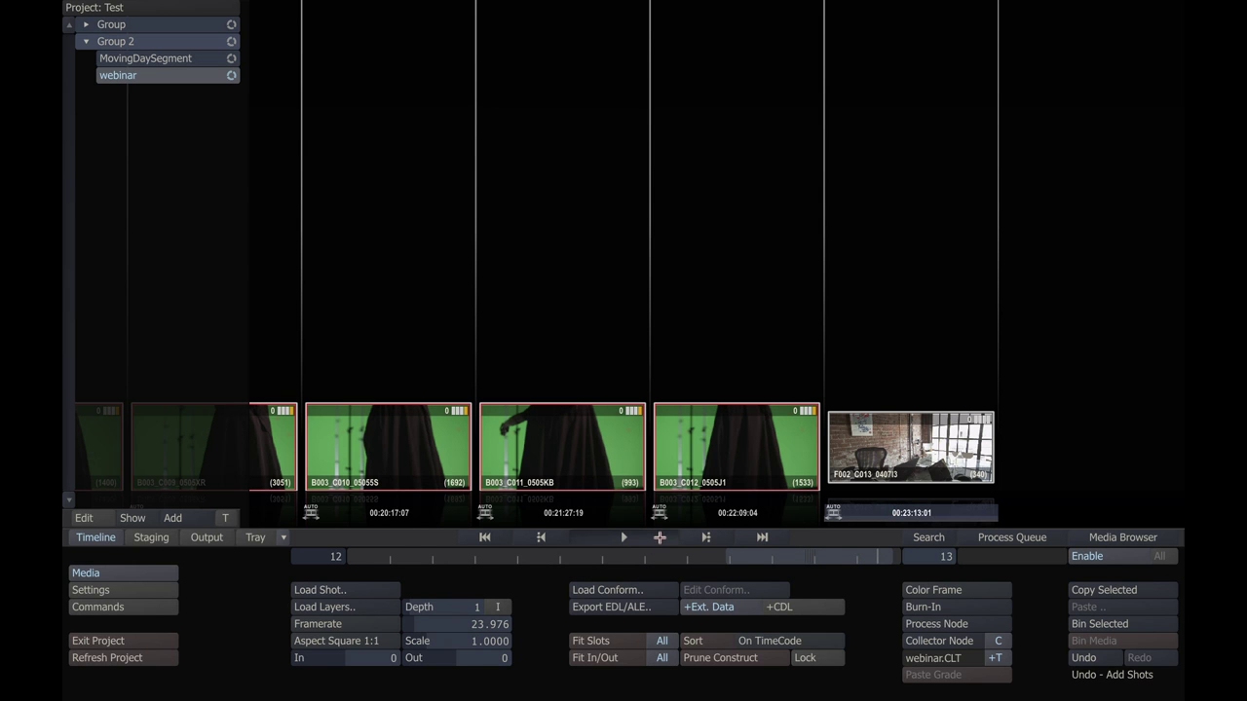
{"action": "left_click", "coordinate": [672, 540]}
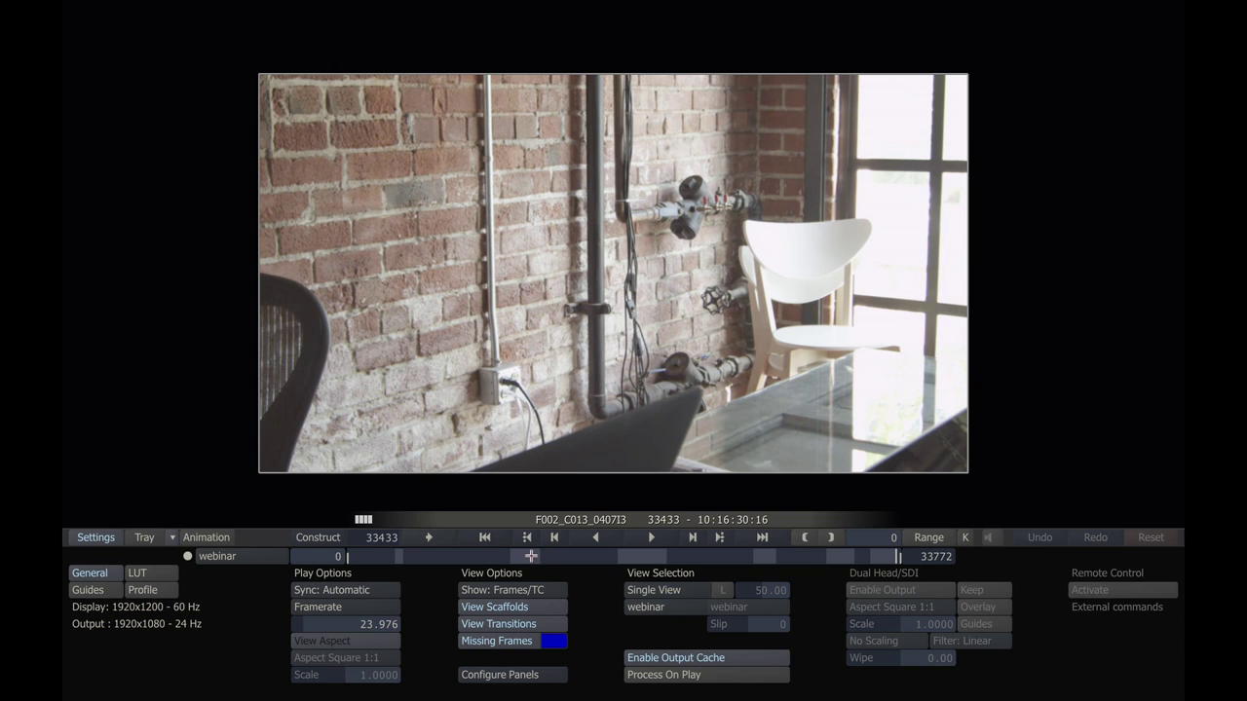
{"action": "right_click", "coordinate": [465, 447]}
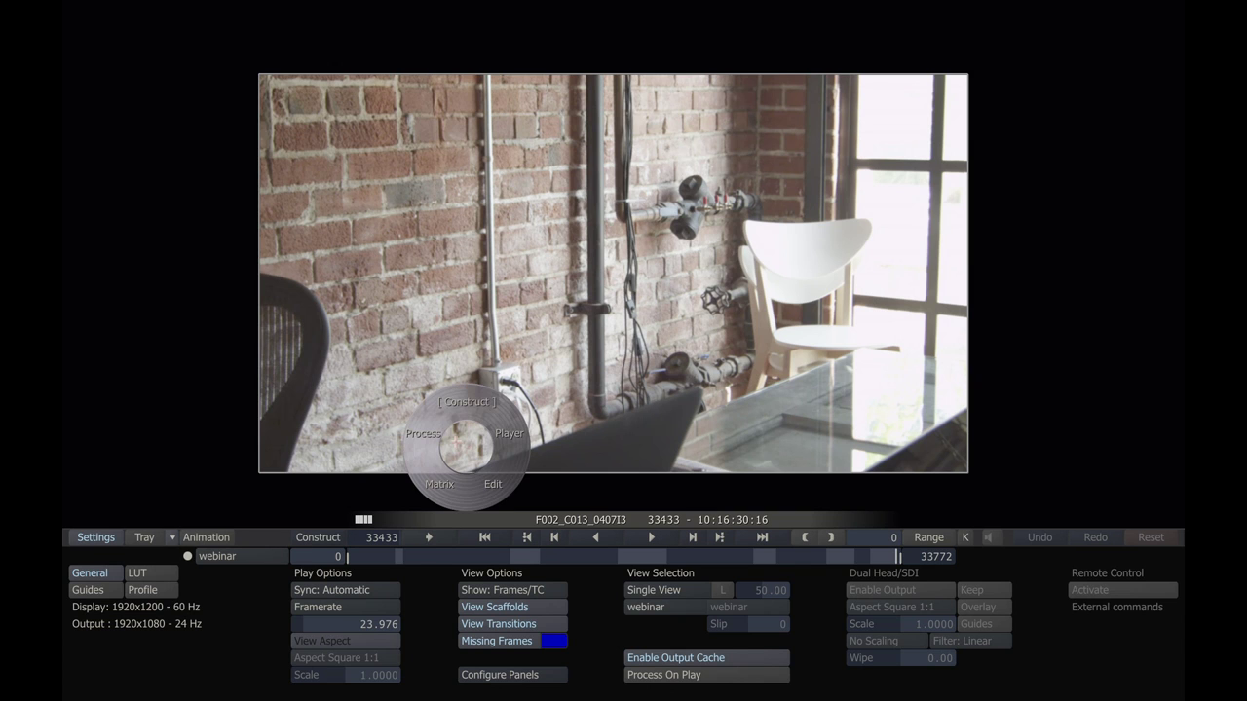
{"action": "left_click", "coordinate": [423, 434]}
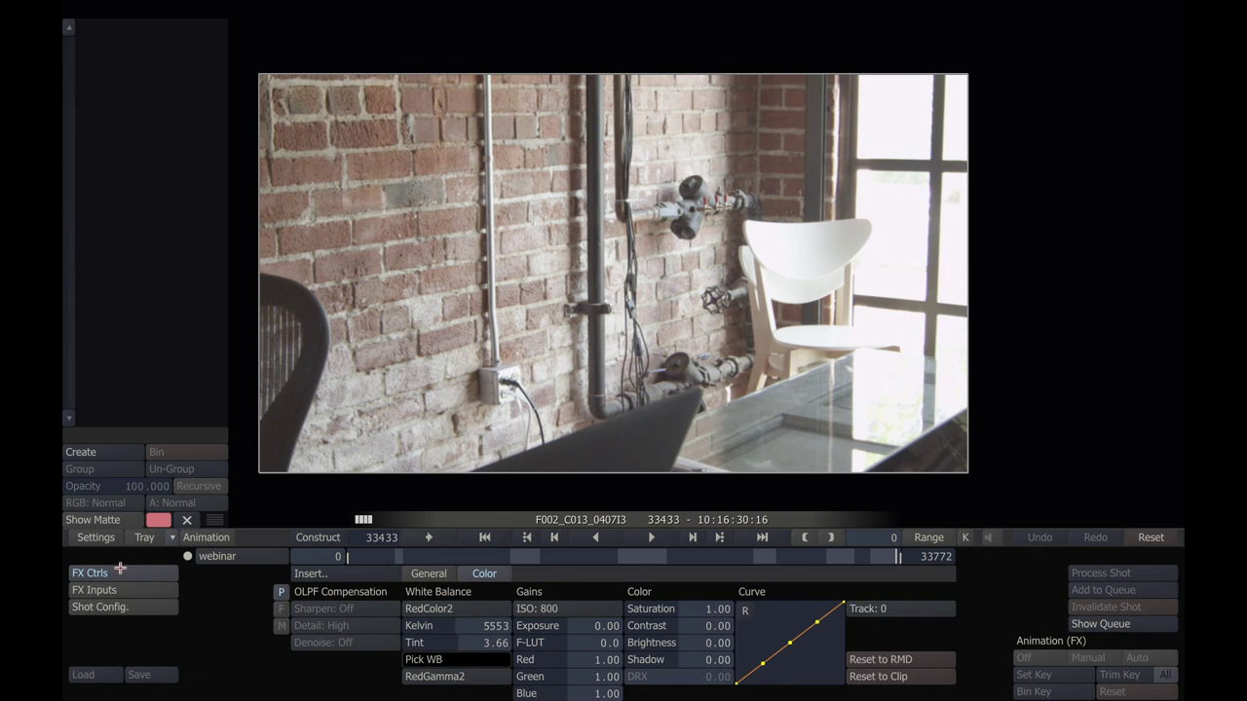
{"action": "left_click", "coordinate": [127, 606]}
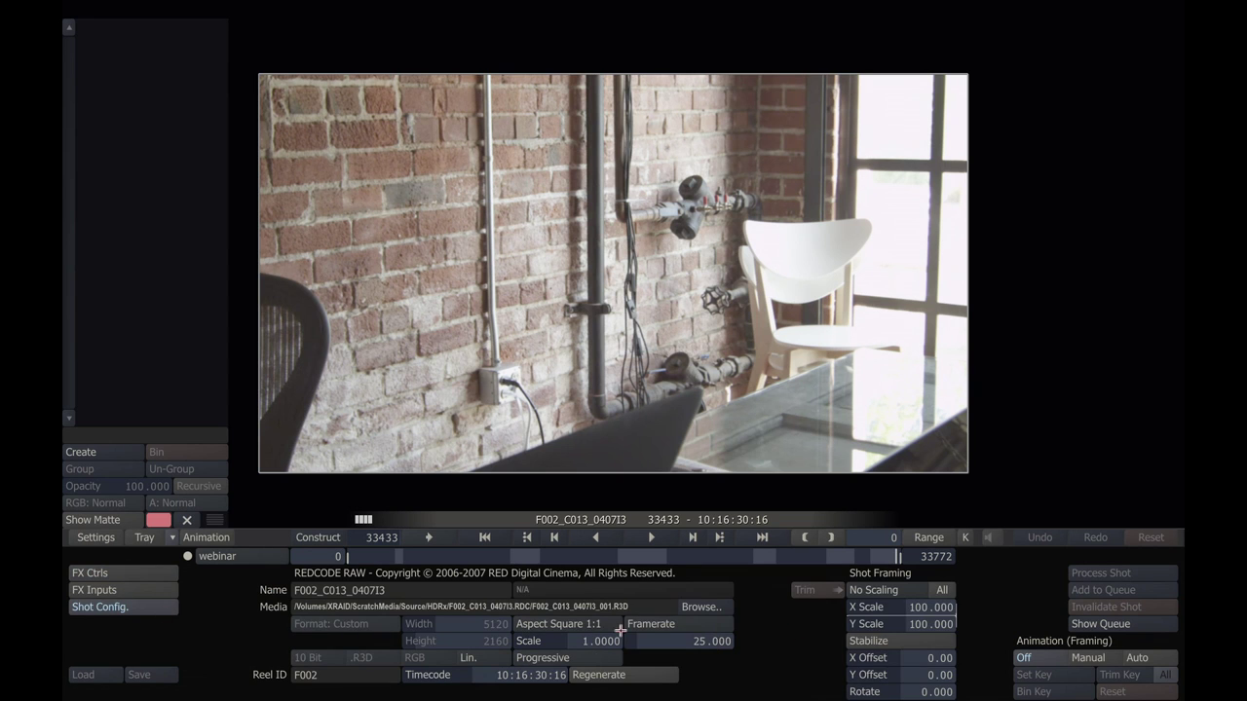
{"action": "left_click", "coordinate": [887, 591]}
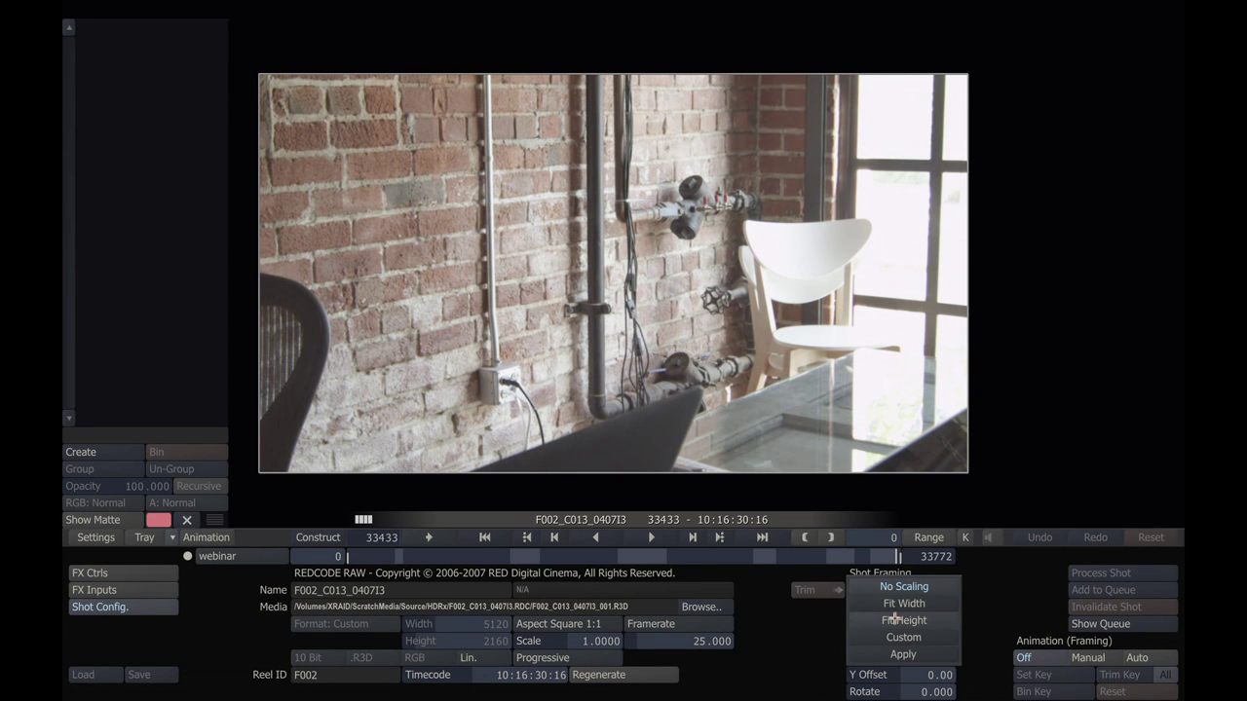
{"action": "left_click", "coordinate": [893, 620]}
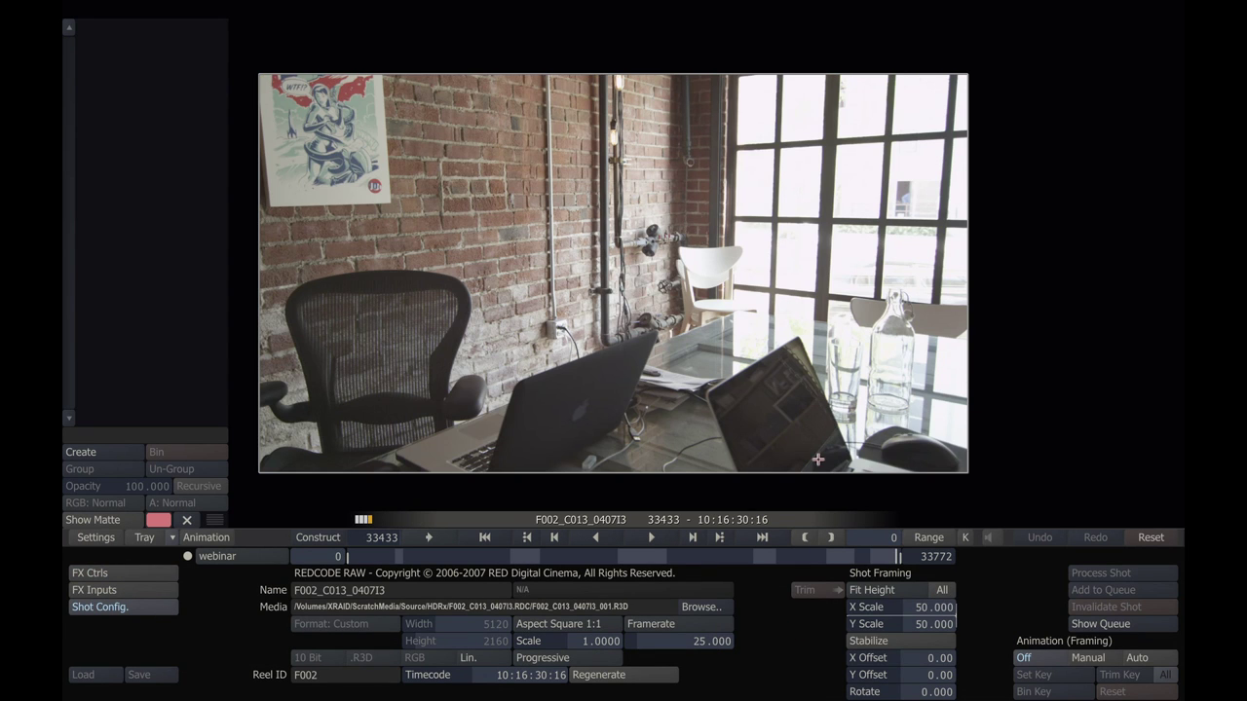
- Compare the shot's two HDRx exposures by switching its R3D track to 1 and back to 0, twice
{"action": "left_click", "coordinate": [98, 574]}
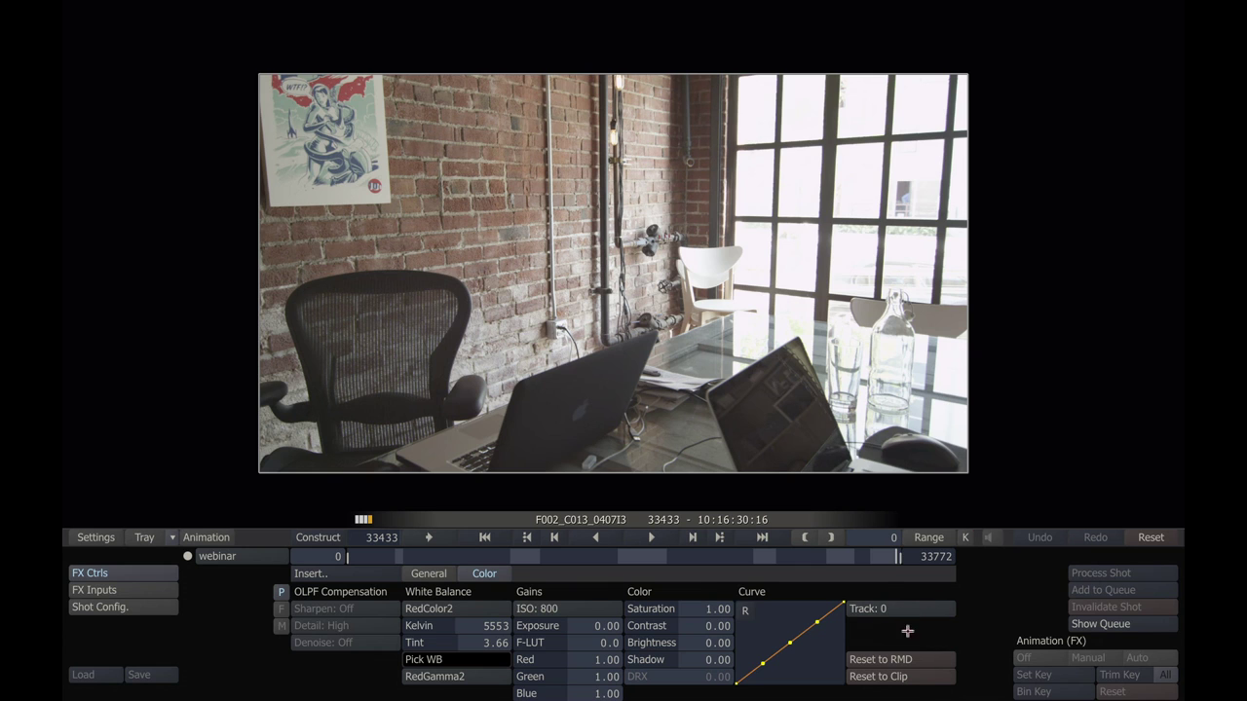
{"action": "left_click_drag", "start_coordinate": [895, 607], "coordinate": [919, 618]}
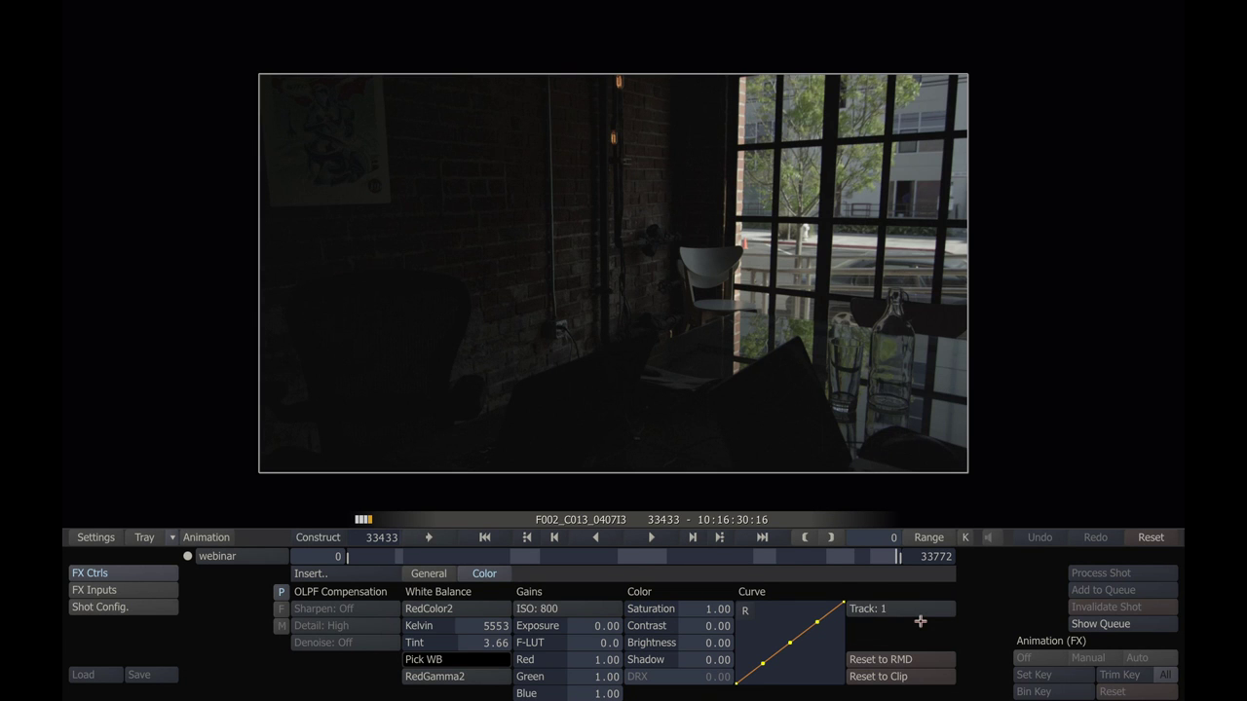
{"action": "left_click_drag", "start_coordinate": [907, 608], "coordinate": [910, 593]}
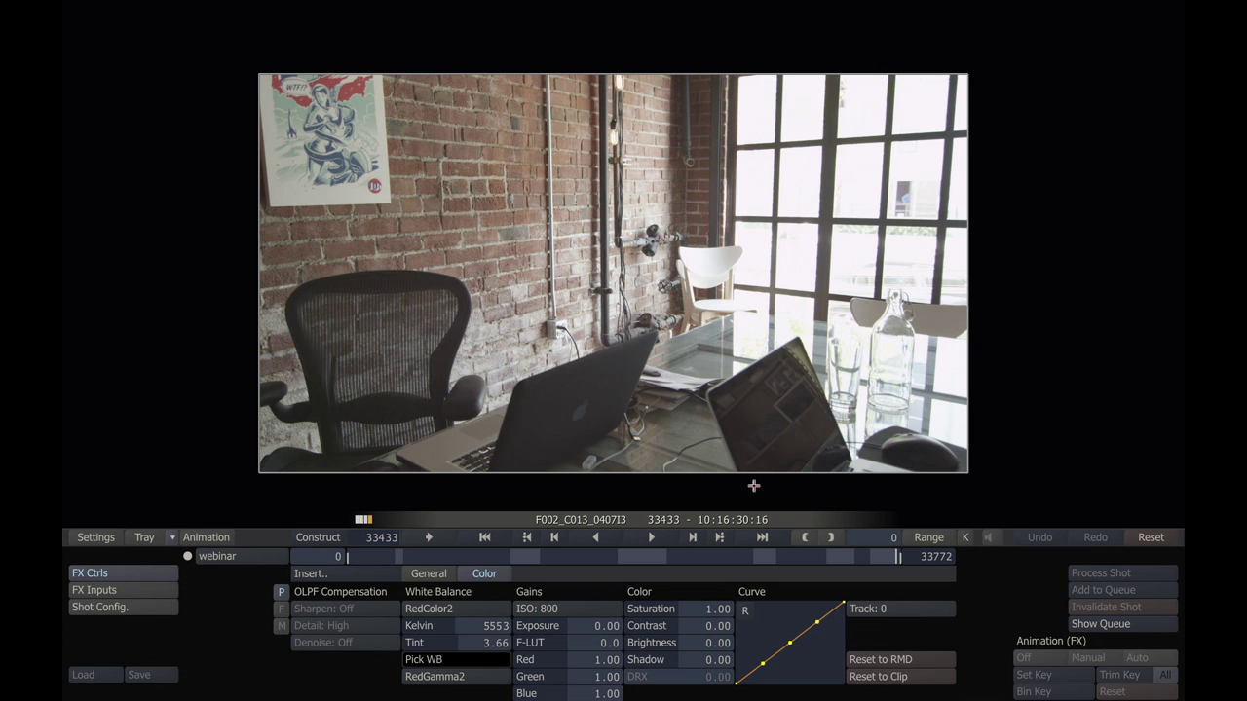
{"action": "left_click", "coordinate": [906, 626]}
{"action": "left_click", "coordinate": [910, 621]}
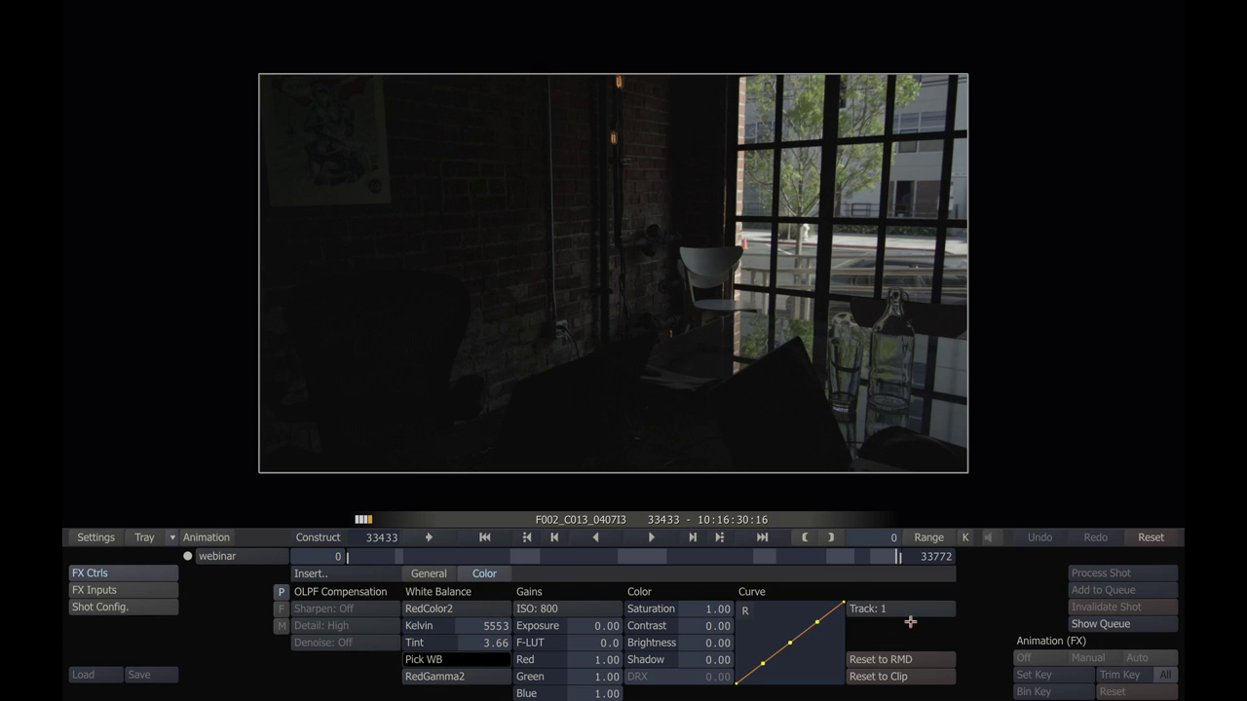
{"action": "left_click", "coordinate": [911, 617]}
{"action": "left_click", "coordinate": [910, 590]}
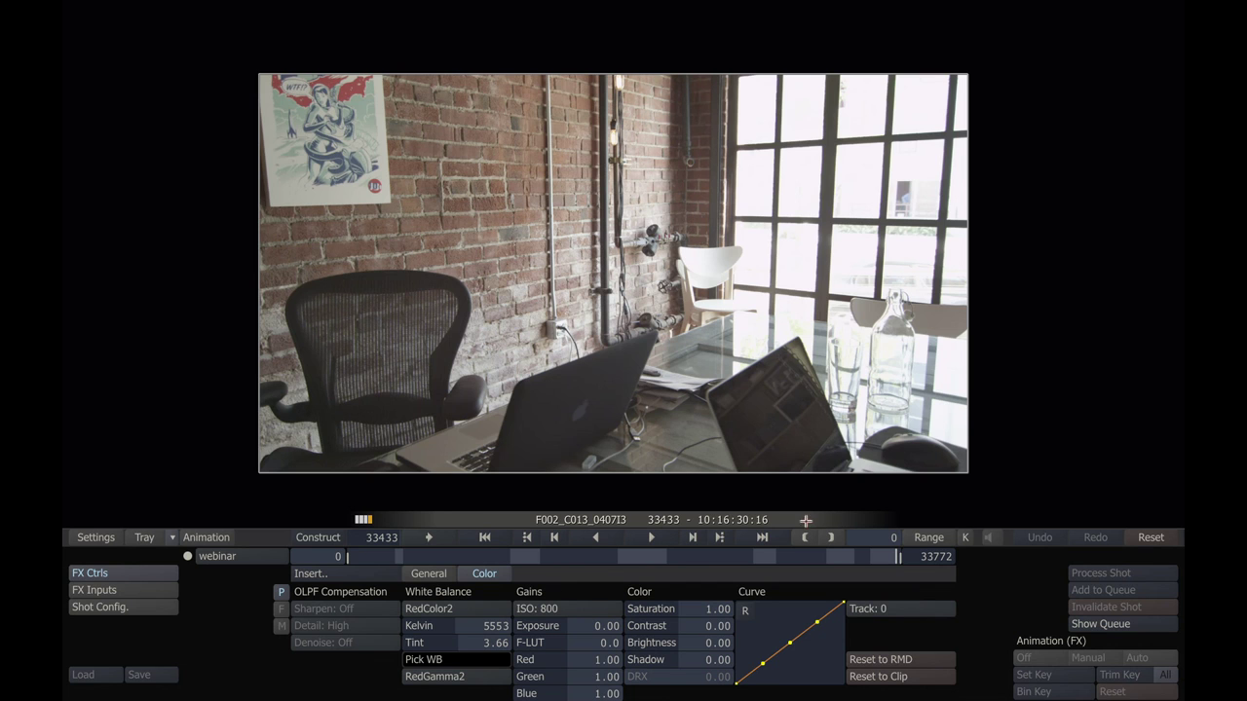
- Add a second version of shot F002_C013_0407I3 in the Matrix
{"action": "right_click", "coordinate": [611, 358]}
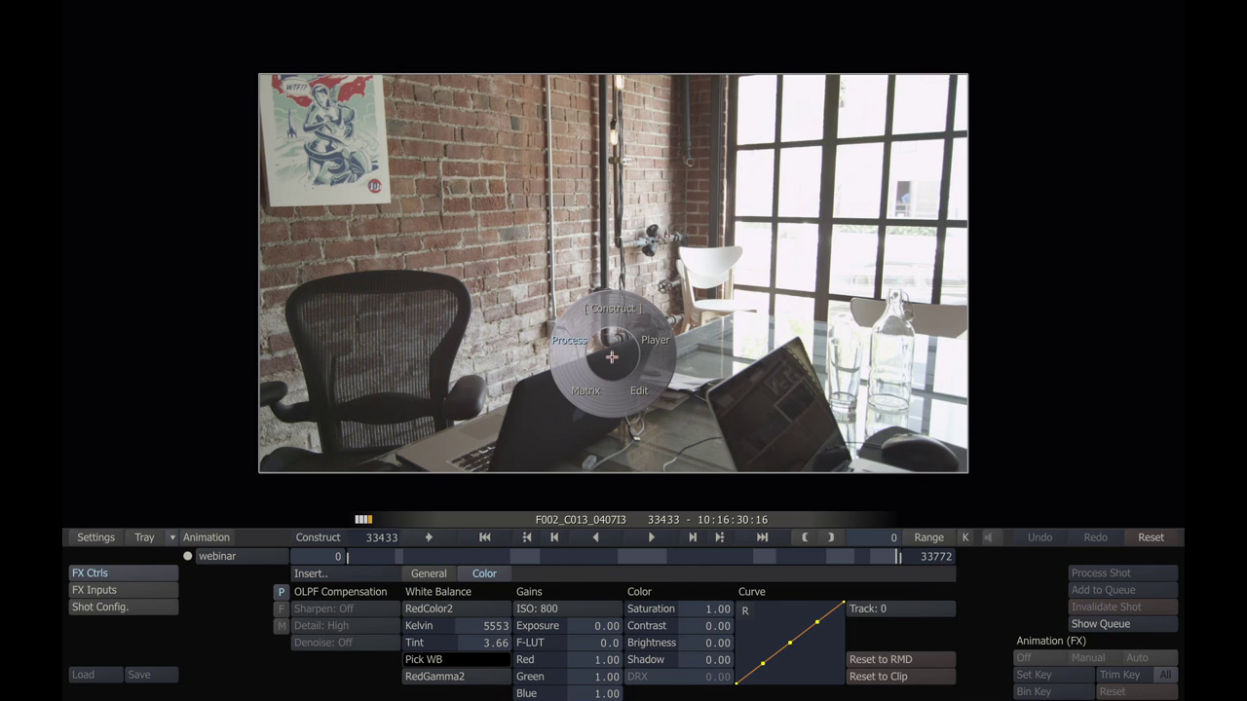
{"action": "left_click", "coordinate": [589, 393]}
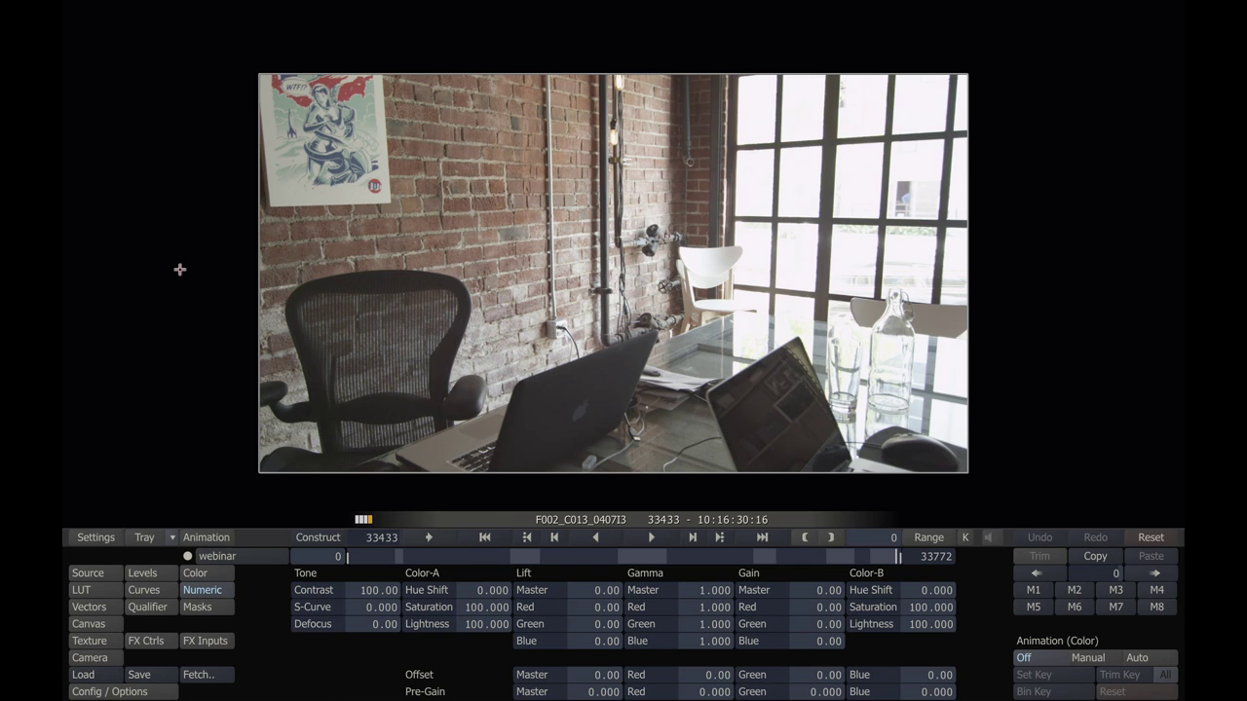
{"action": "mouse_move", "coordinate": [1163, 371]}
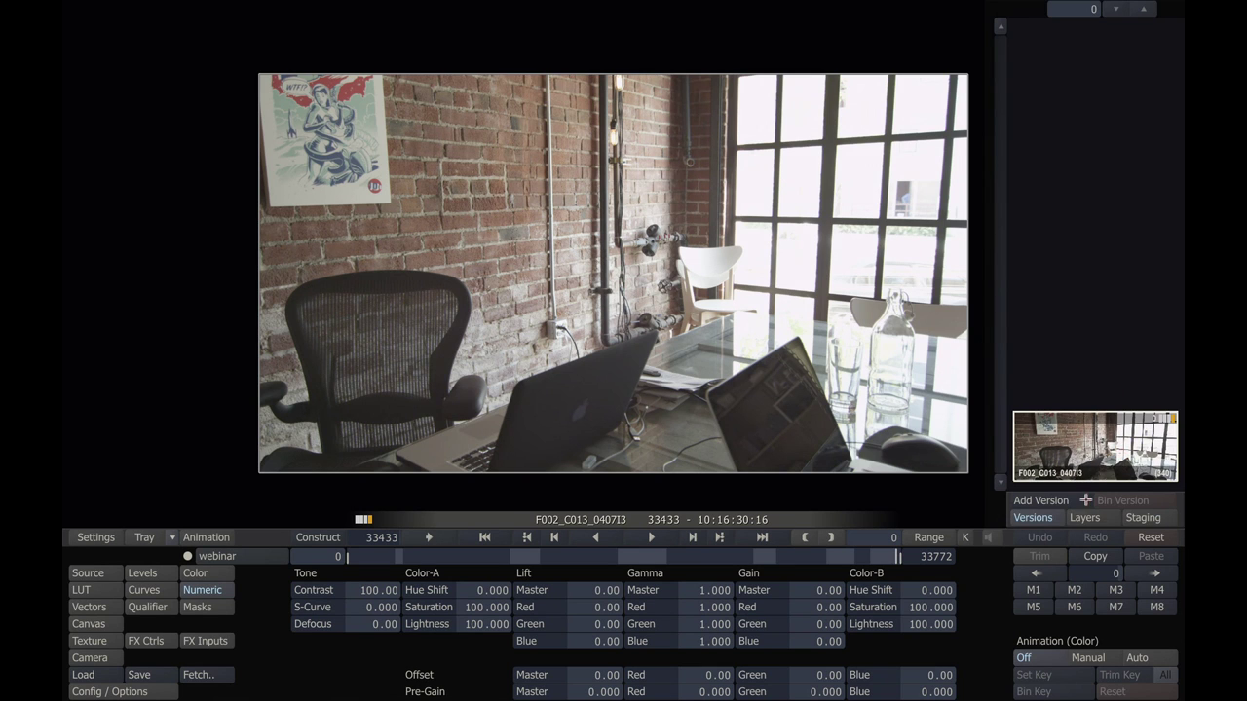
{"action": "left_click", "coordinate": [1066, 501]}
- Select the newly added version of the shot and set its R3D track to 1
{"action": "left_click", "coordinate": [1076, 373]}
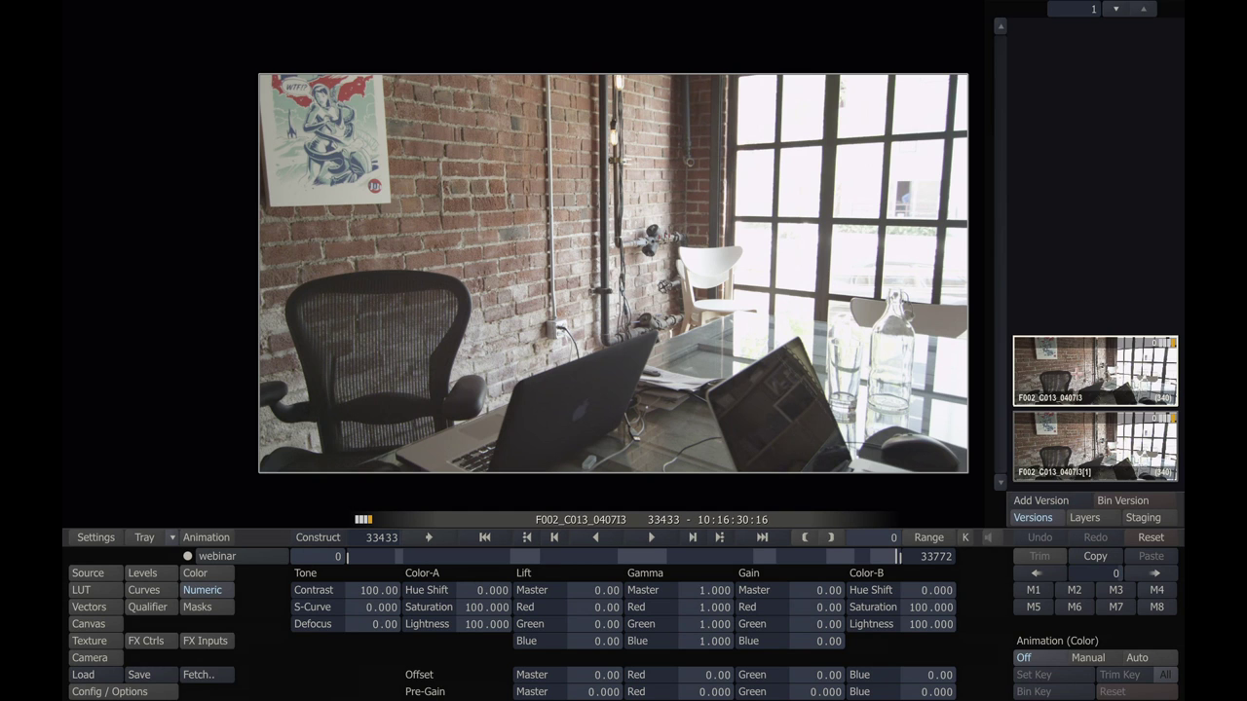
{"action": "left_click", "coordinate": [151, 642]}
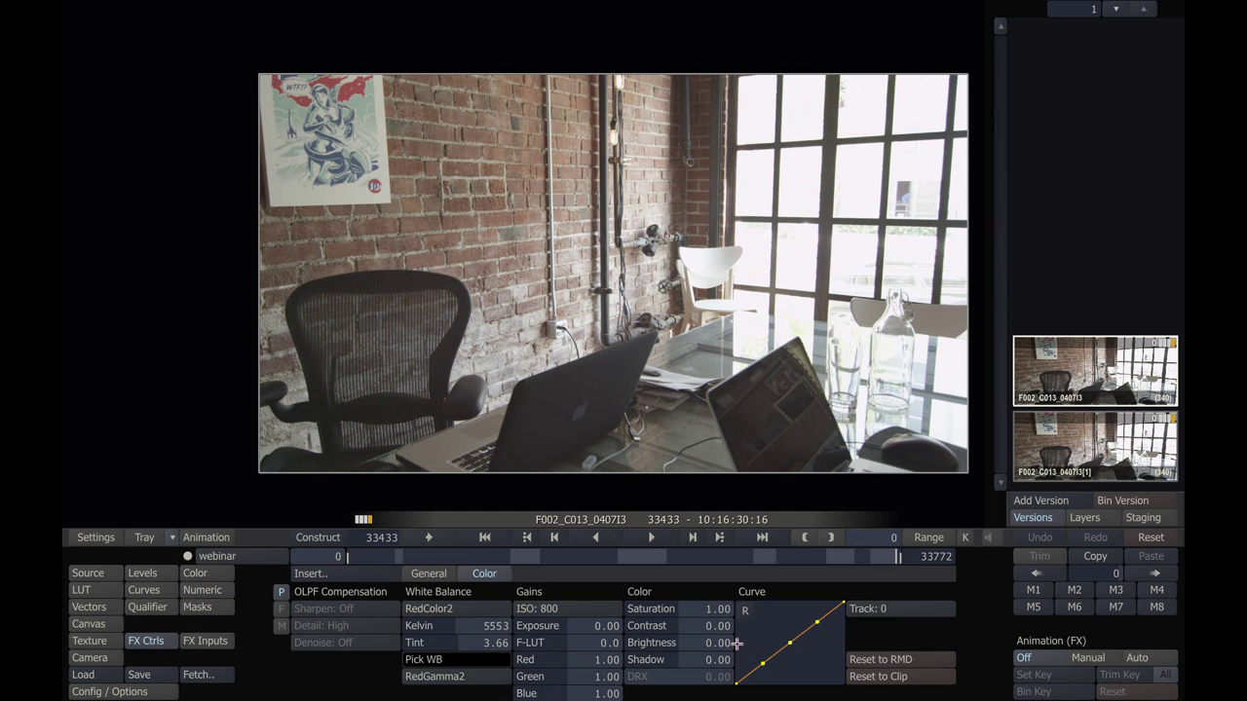
{"action": "left_click", "coordinate": [894, 612]}
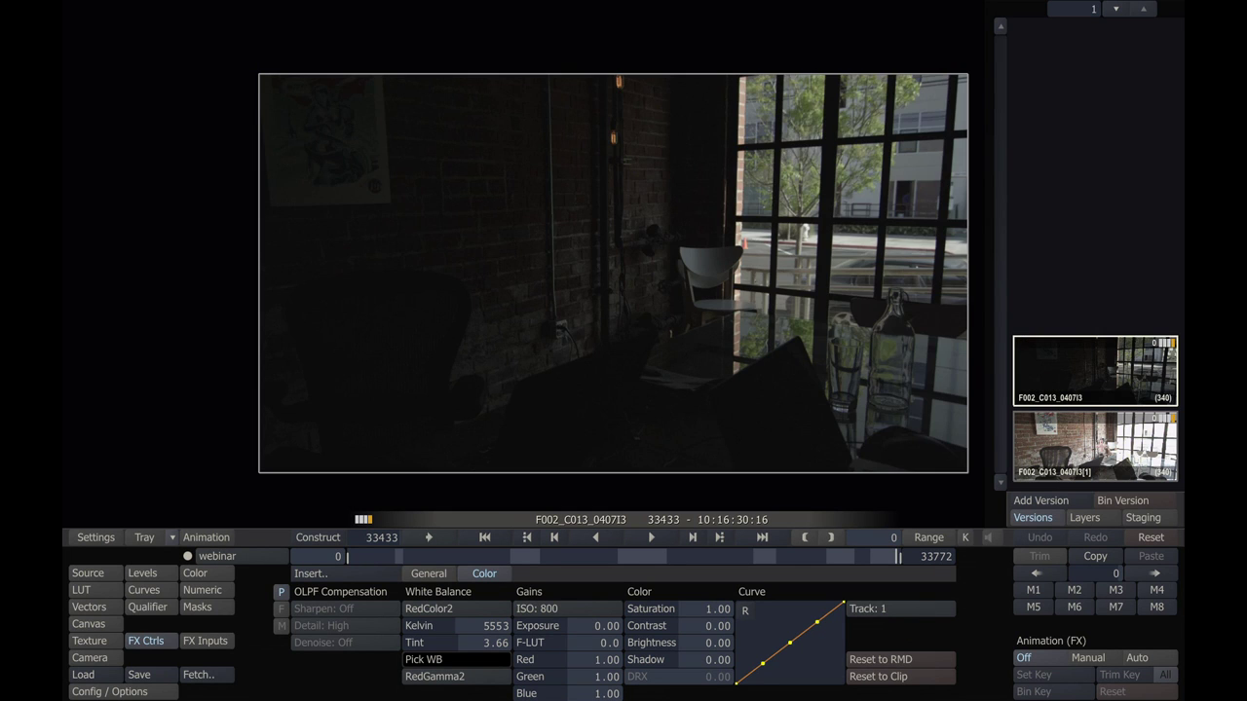
- Compare the track 0 and track 1 versions of the shot by alternating between them, examining the interior and the window area
{"action": "left_click", "coordinate": [1101, 444]}
{"action": "left_click", "coordinate": [1087, 383]}
{"action": "left_click", "coordinate": [1105, 448]}
{"action": "left_click", "coordinate": [1083, 393]}
{"action": "left_click", "coordinate": [1102, 440]}
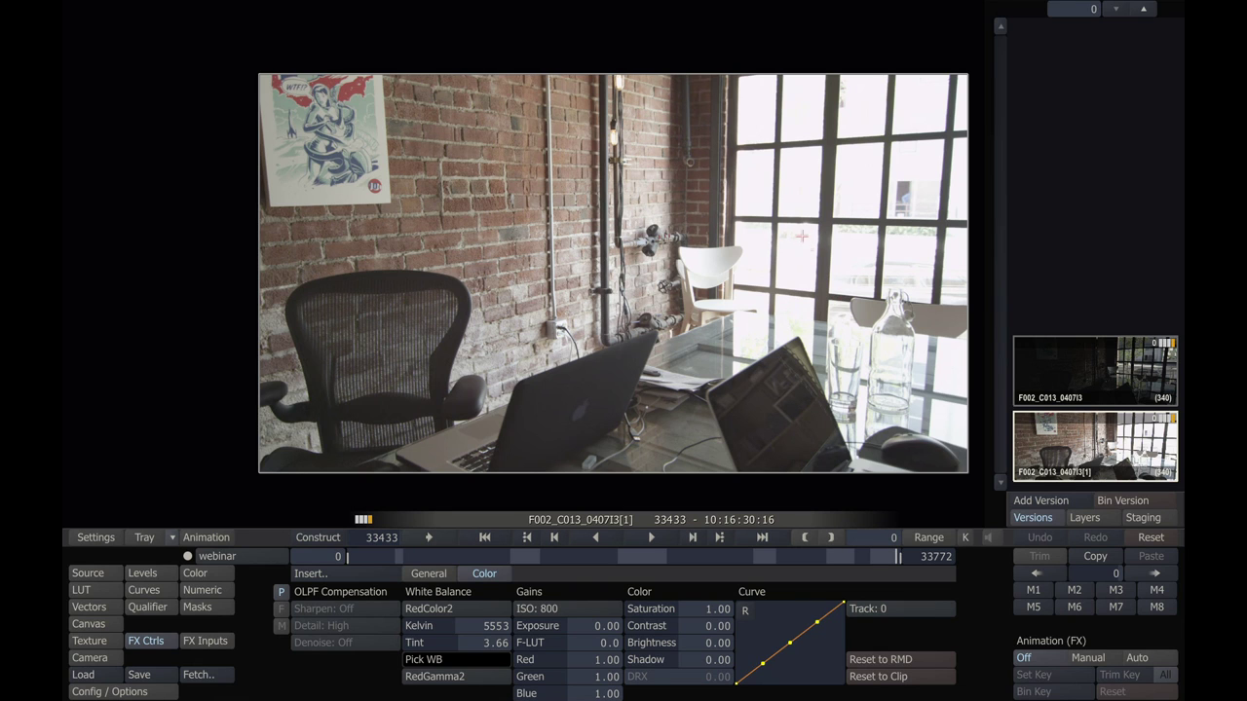
{"action": "left_click", "coordinate": [1061, 370]}
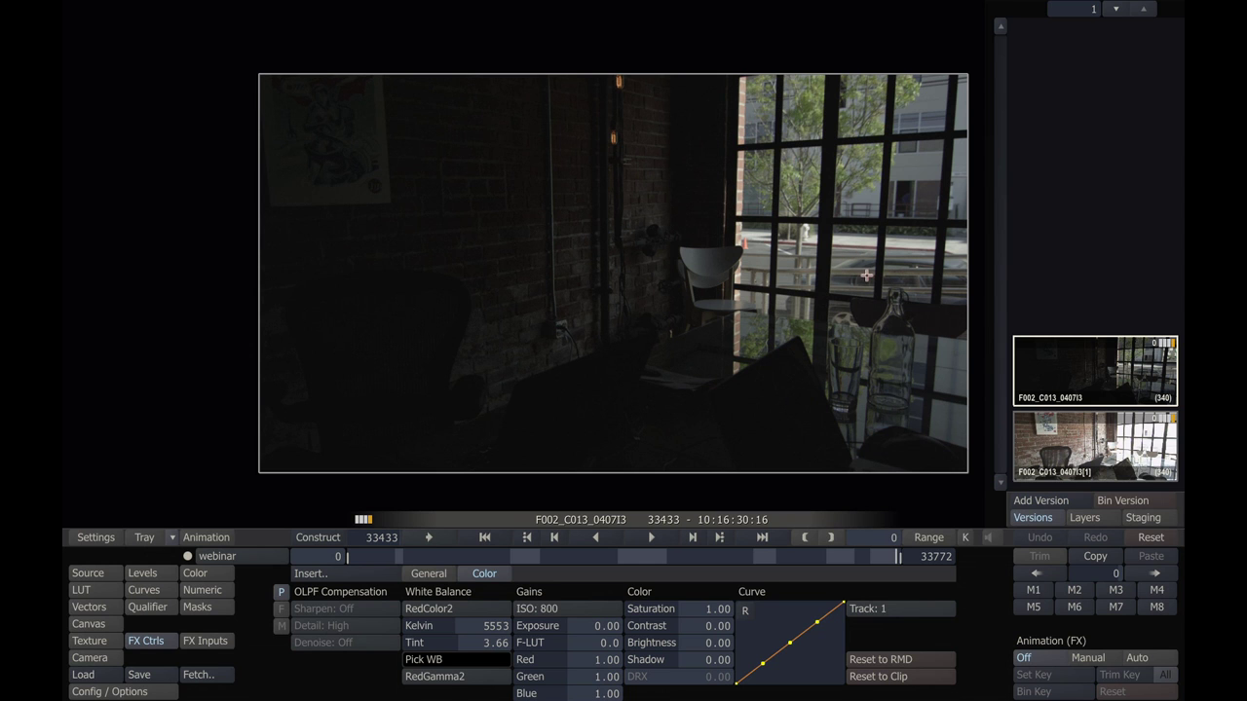
{"action": "left_click", "coordinate": [1076, 443]}
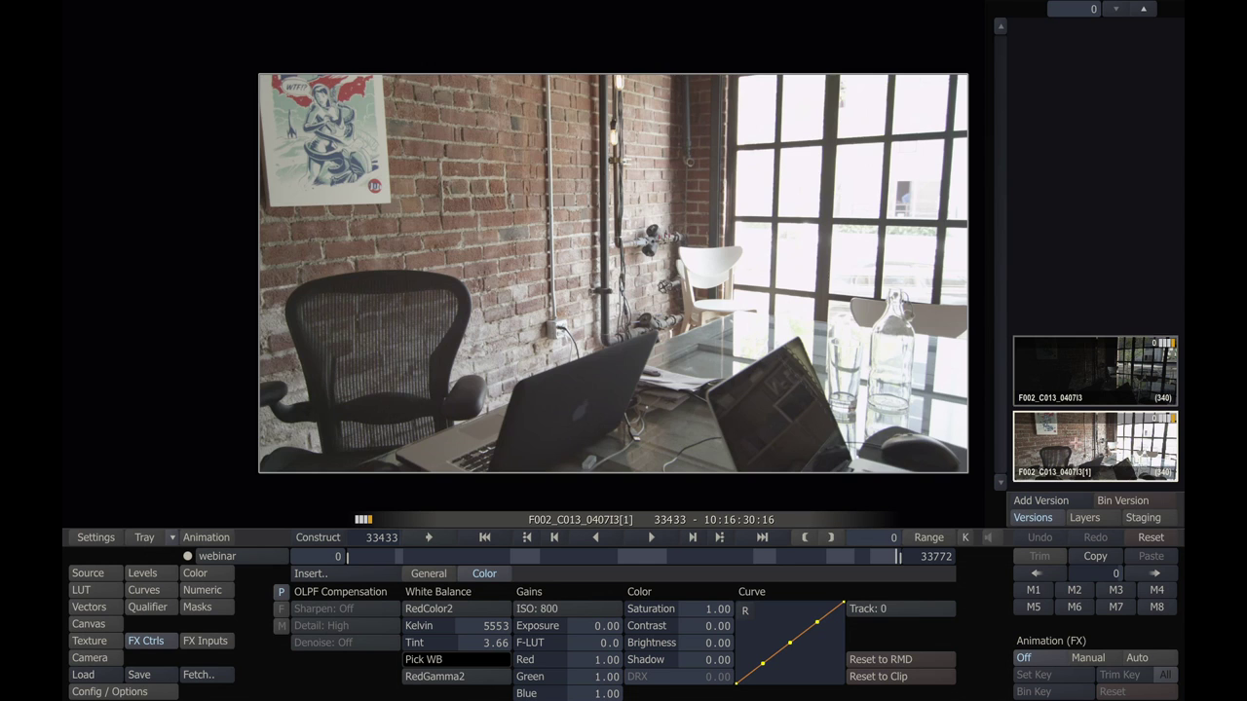
{"action": "left_click", "coordinate": [1065, 367]}
{"action": "left_click", "coordinate": [1088, 436]}
{"action": "left_click", "coordinate": [1053, 384]}
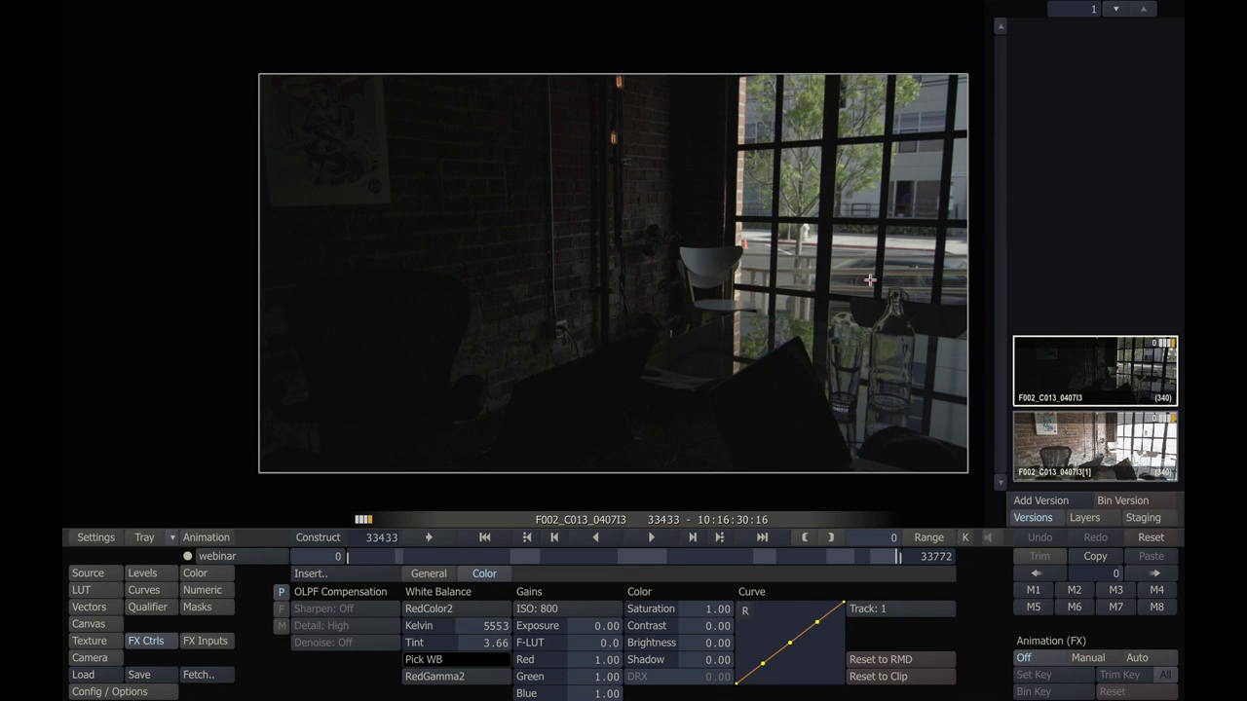
{"action": "left_click", "coordinate": [1093, 443]}
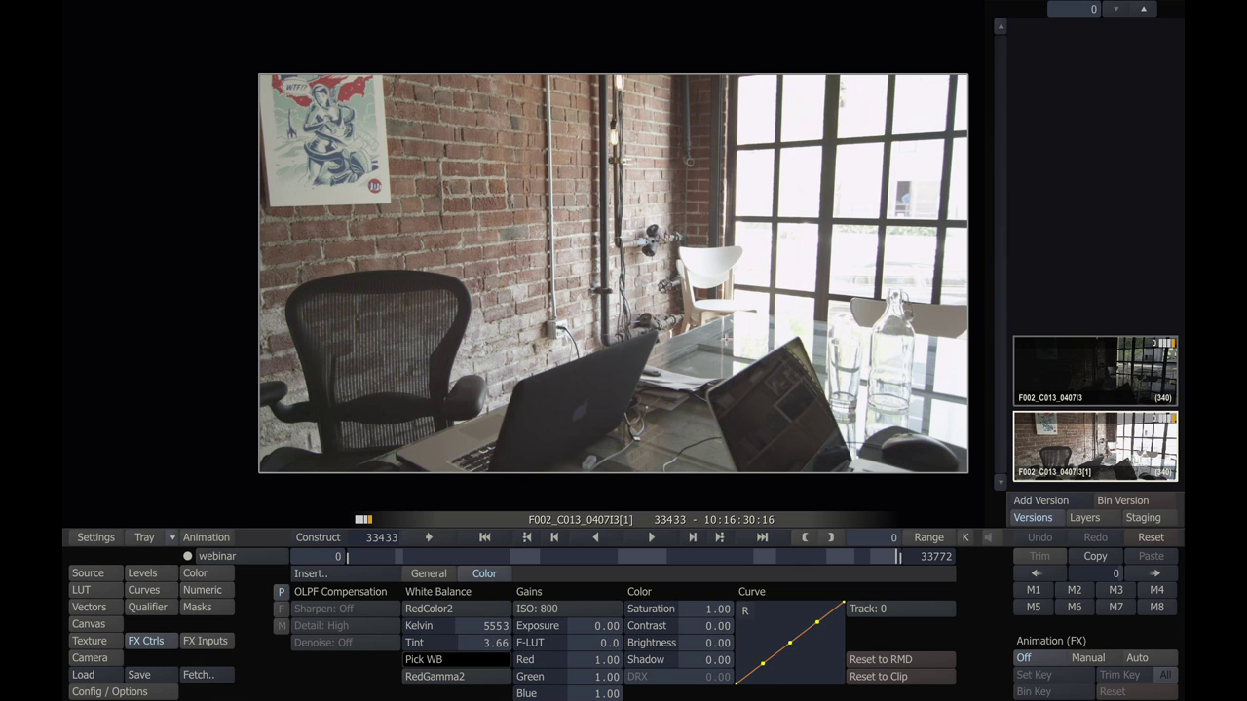
{"action": "left_click", "coordinate": [1086, 374]}
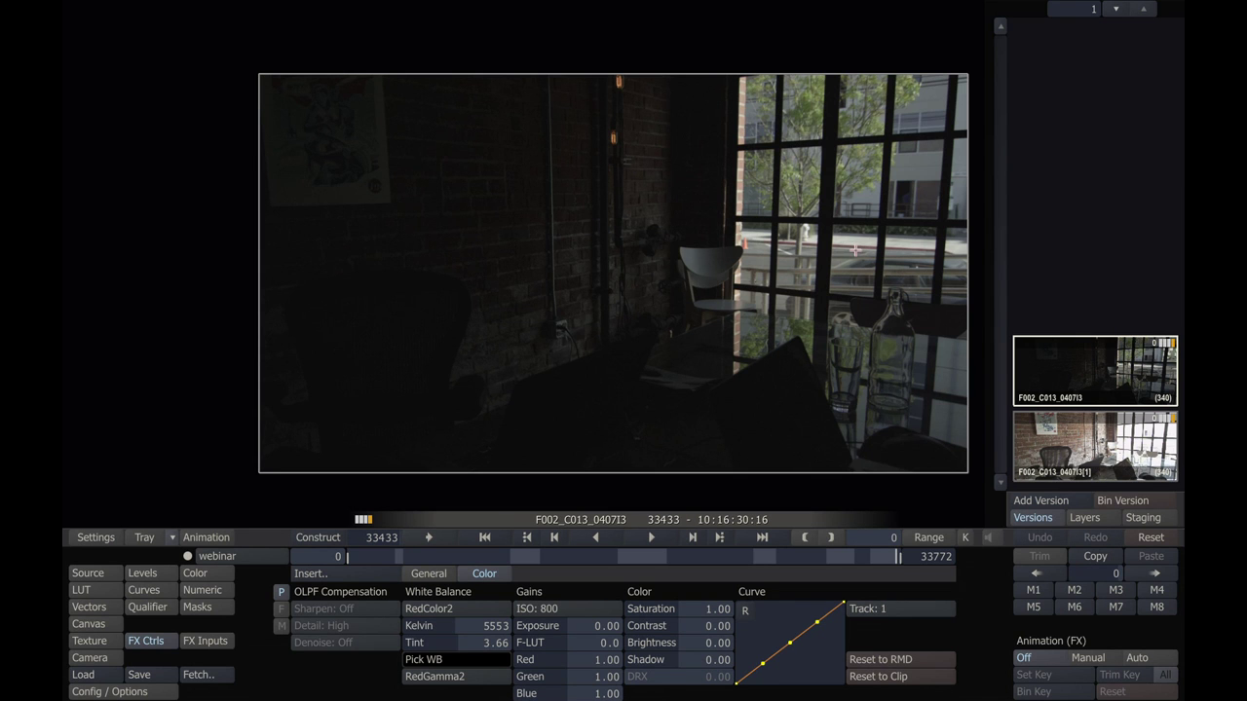
{"action": "left_click", "coordinate": [1048, 435]}
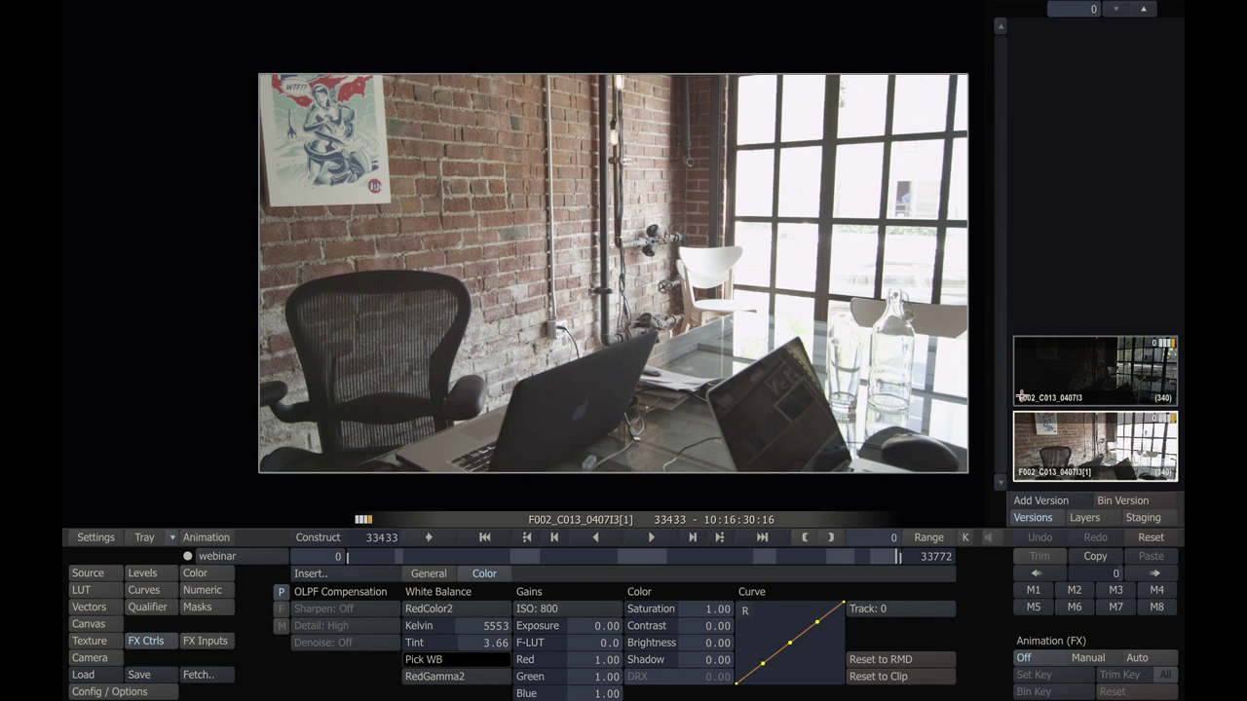
{"action": "left_click", "coordinate": [1068, 373]}
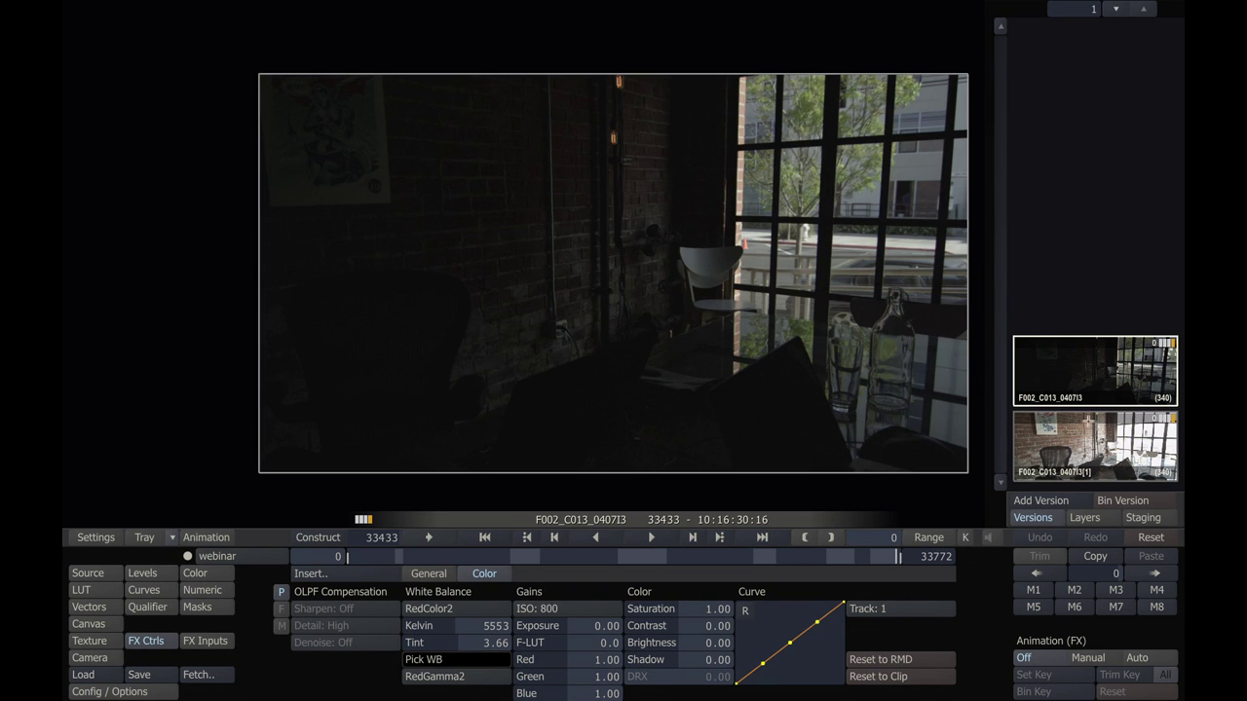
{"action": "left_click", "coordinate": [1098, 438]}
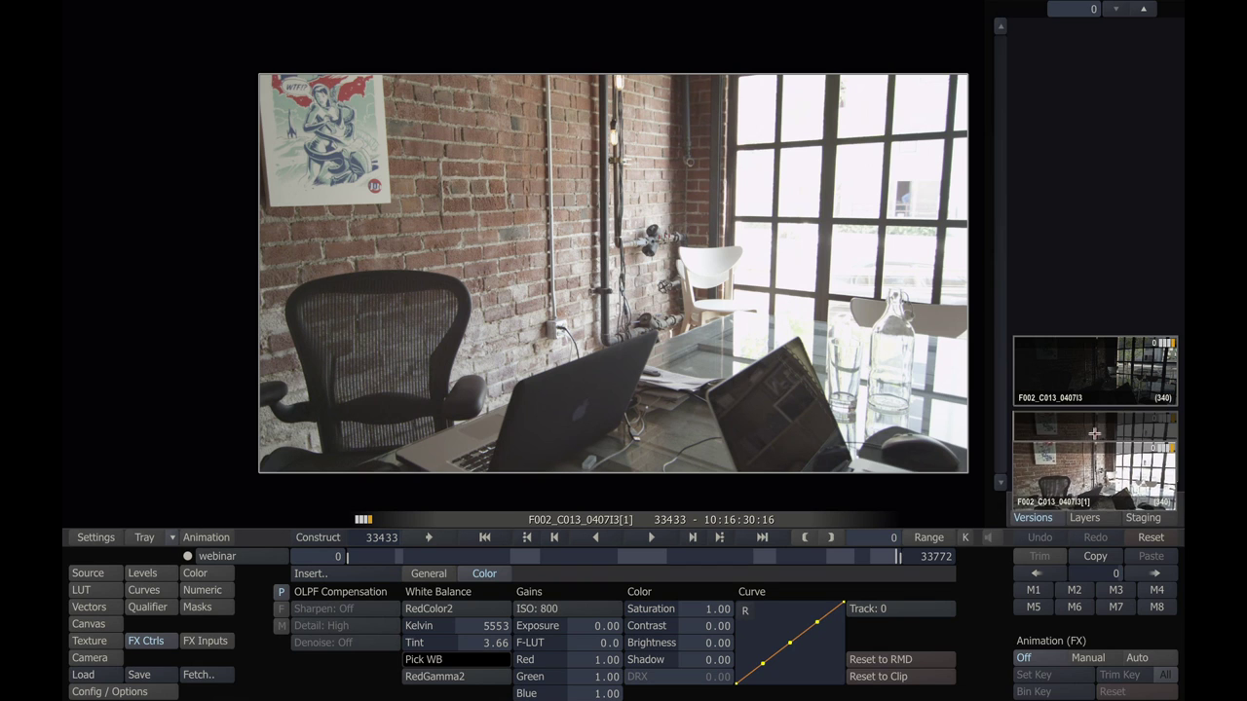
- Show the image statistics histogram for the track 0 version and enlarge it
{"action": "mouse_move", "coordinate": [66, 598]}
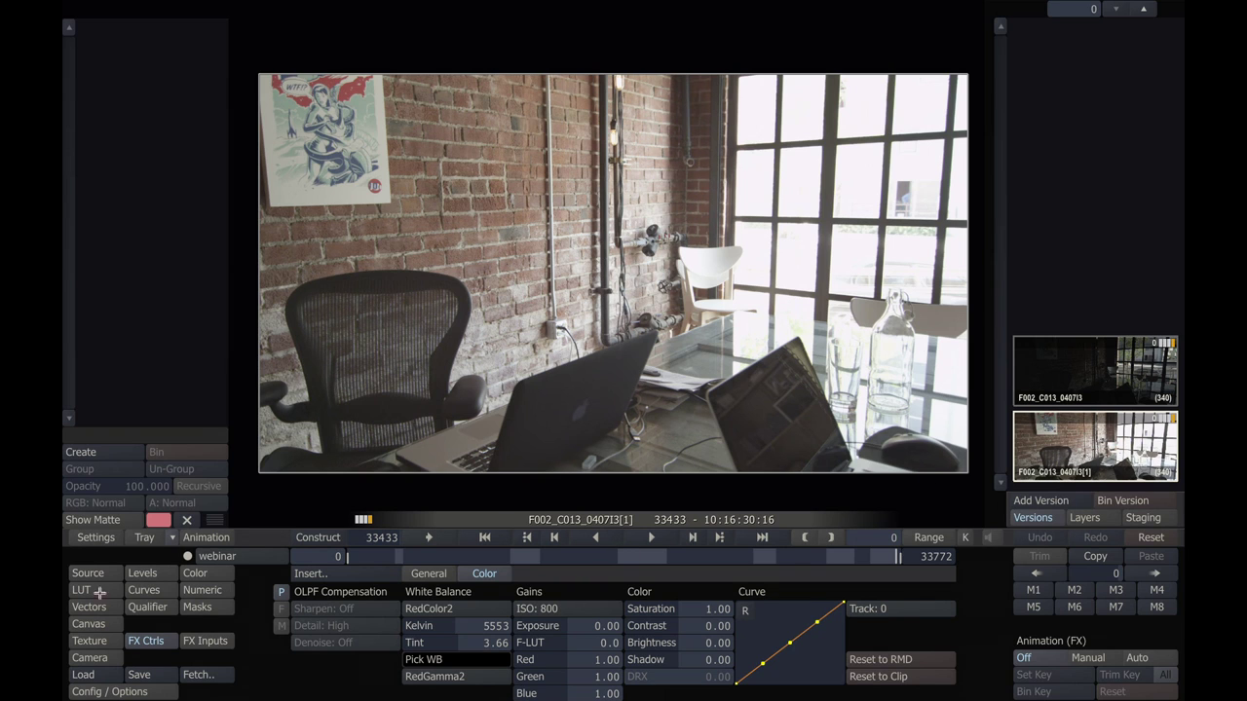
{"action": "mouse_move", "coordinate": [198, 11]}
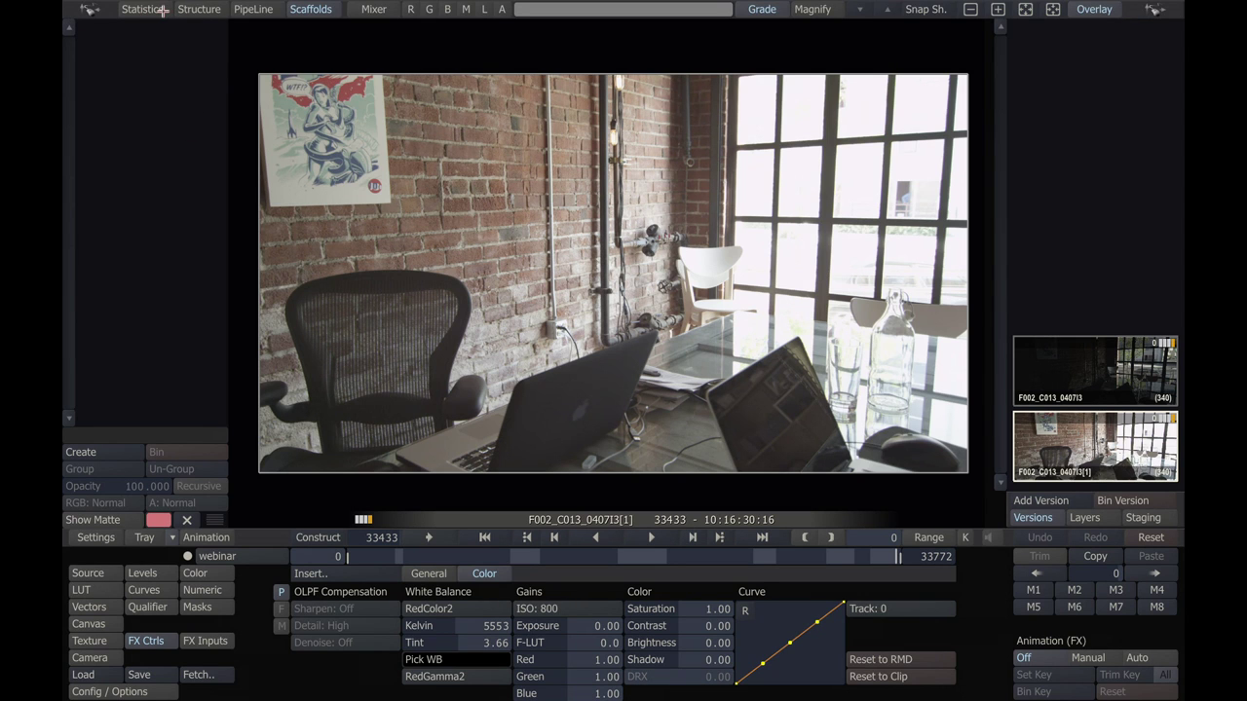
{"action": "left_click", "coordinate": [159, 10]}
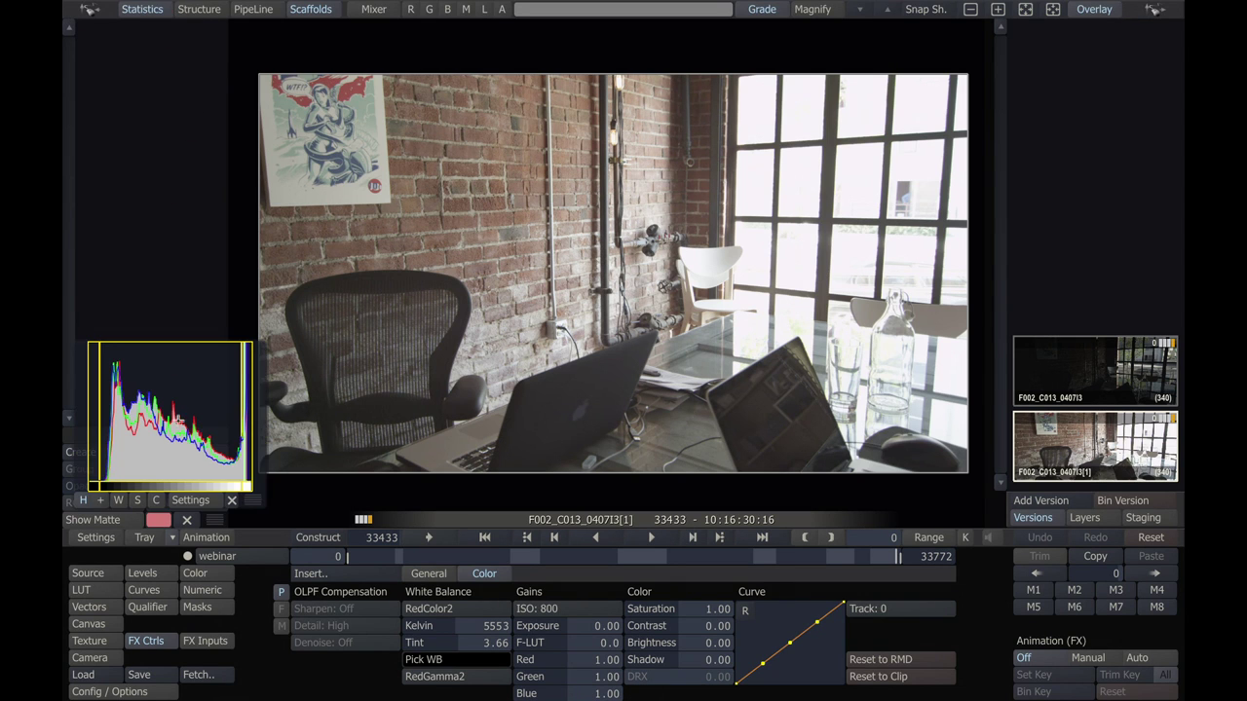
{"action": "left_click", "coordinate": [101, 501]}
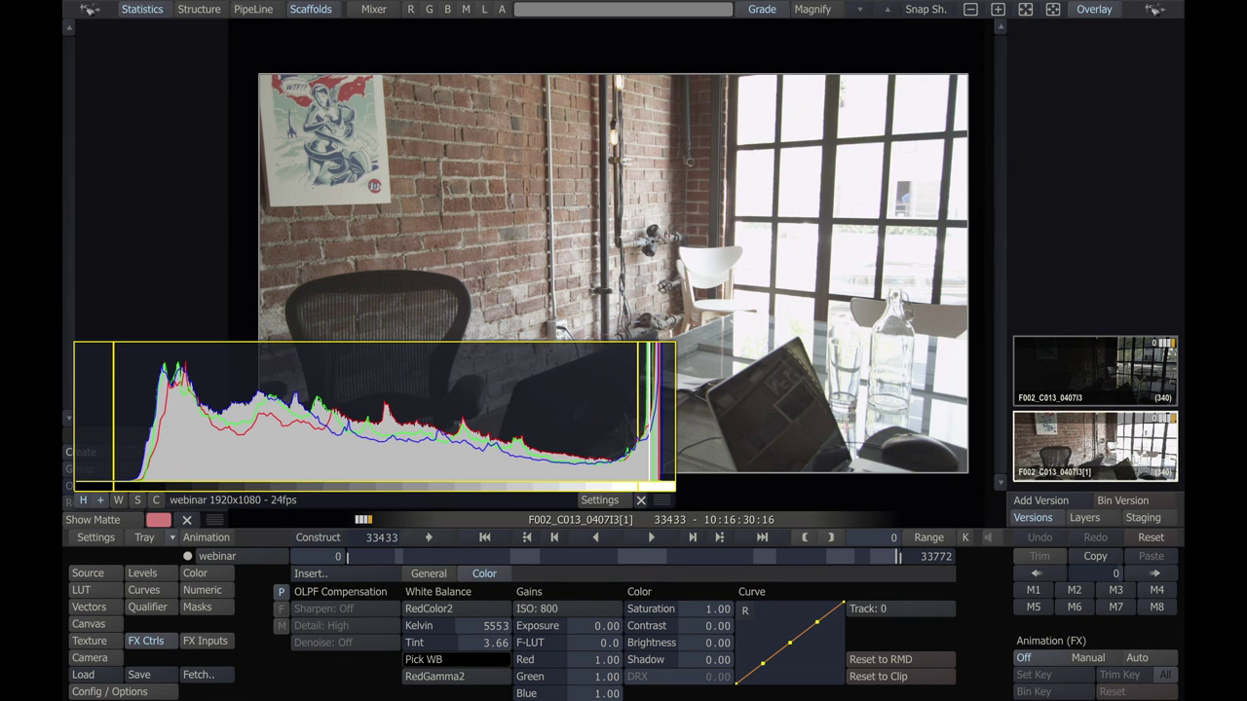
- Compare the histograms of the track 1 and track 0 versions by alternating between them, and close the statistics
{"action": "left_click", "coordinate": [1128, 379]}
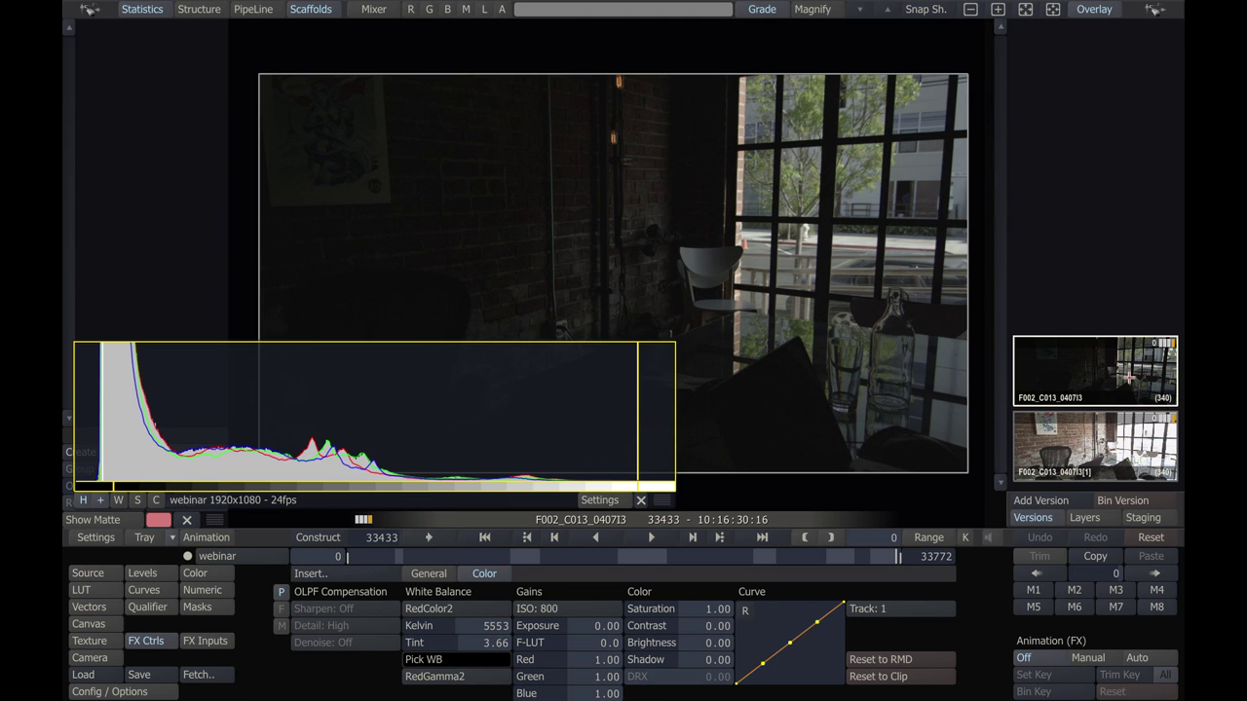
{"action": "left_click", "coordinate": [1119, 455]}
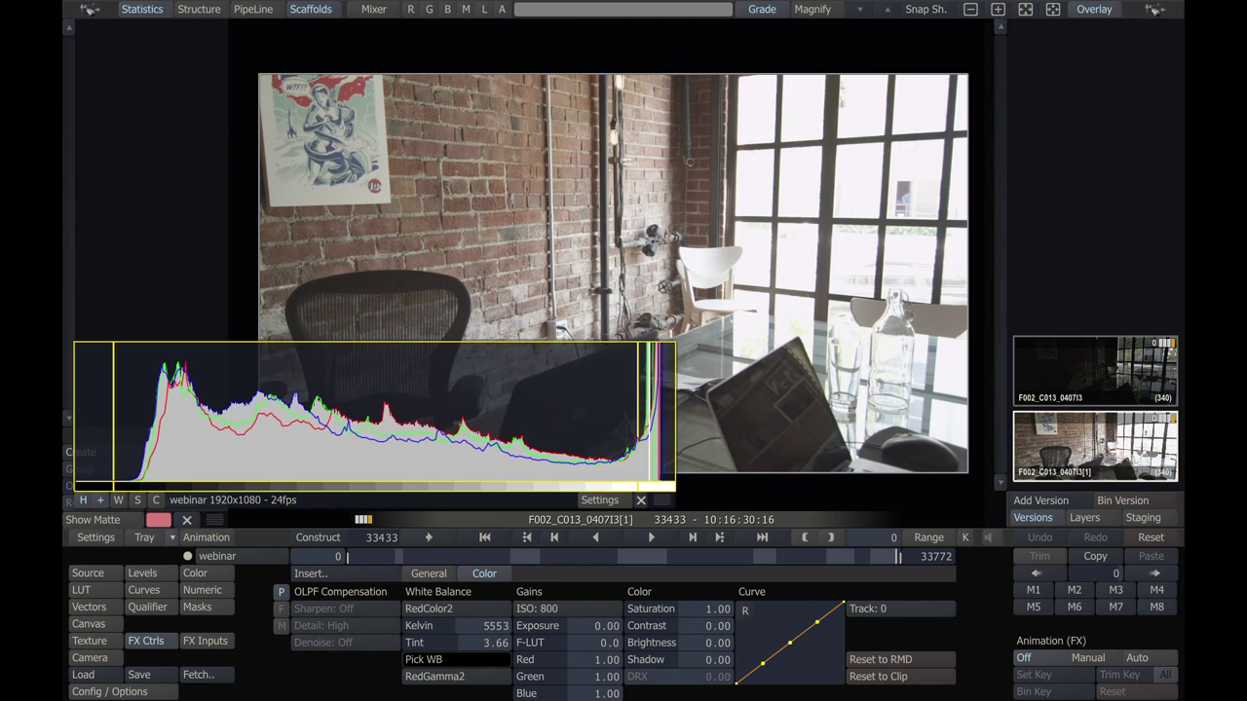
{"action": "left_click", "coordinate": [1095, 375]}
{"action": "left_click", "coordinate": [1119, 463]}
{"action": "left_click", "coordinate": [1105, 390]}
{"action": "left_click", "coordinate": [1114, 419]}
{"action": "left_click", "coordinate": [1097, 385]}
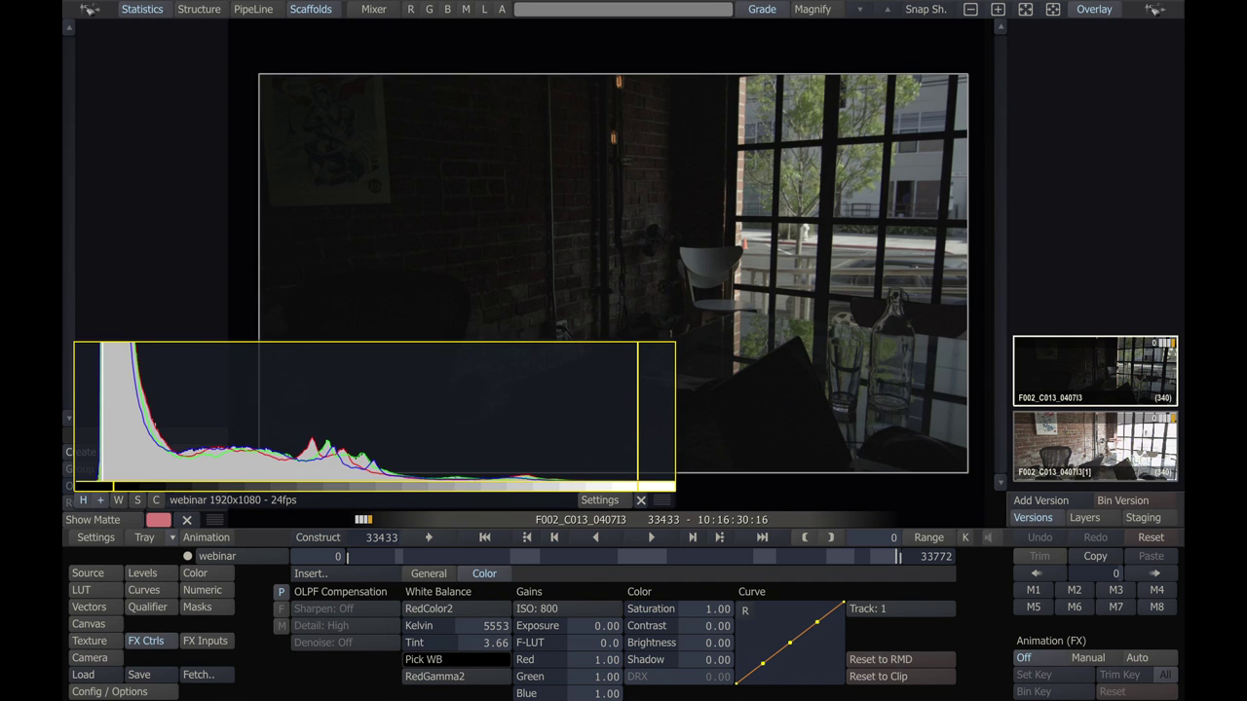
{"action": "left_click", "coordinate": [1115, 438]}
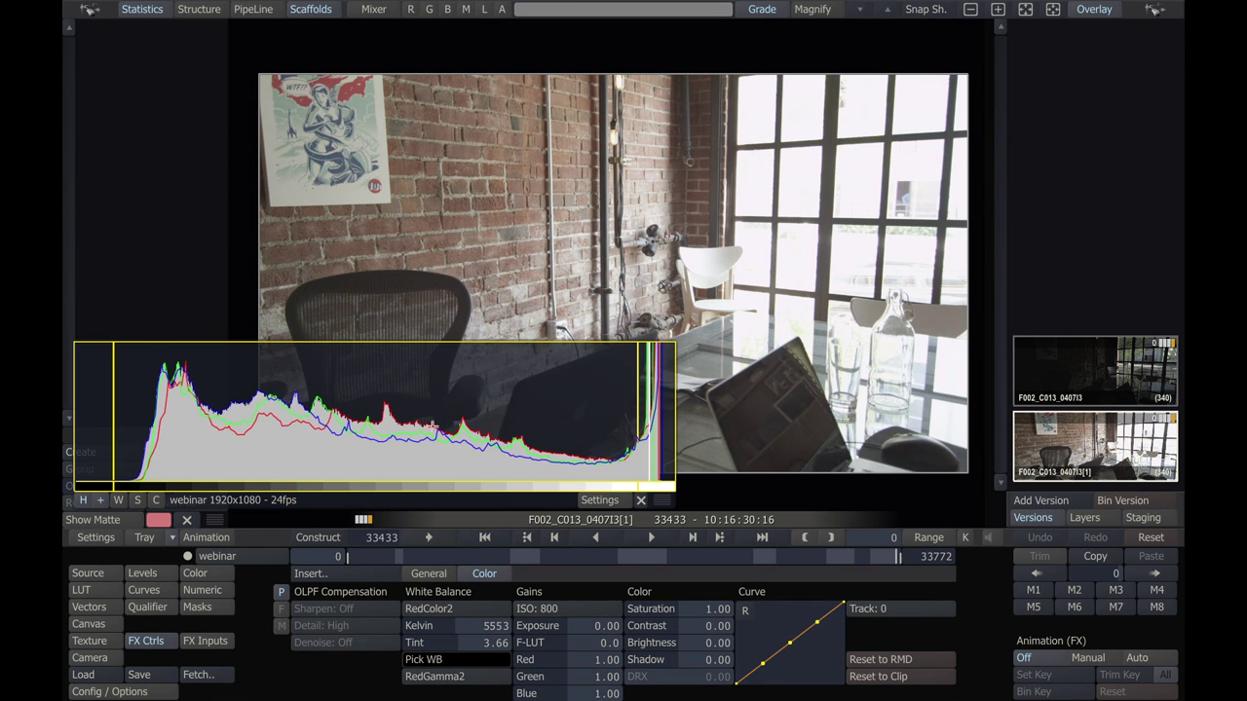
{"action": "left_click", "coordinate": [154, 12]}
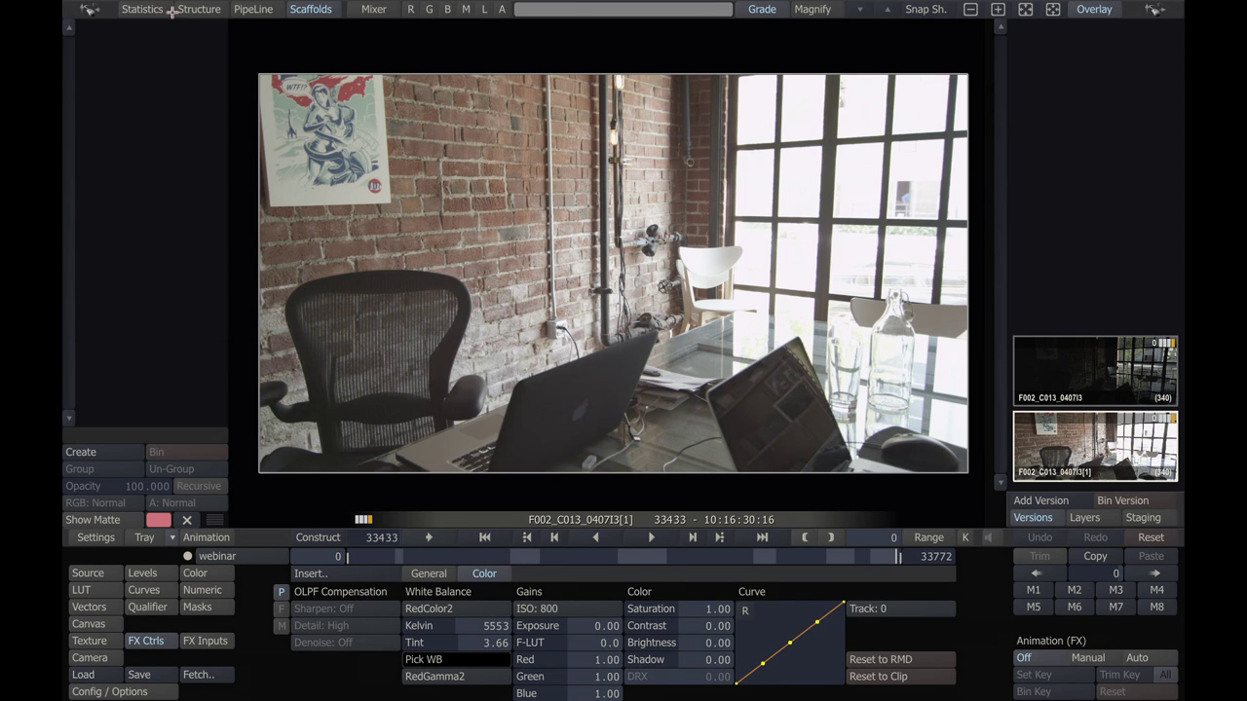
- View the node structure of the track 0 version and return to the plain image view
{"action": "left_click", "coordinate": [193, 10]}
{"action": "left_click", "coordinate": [194, 10]}
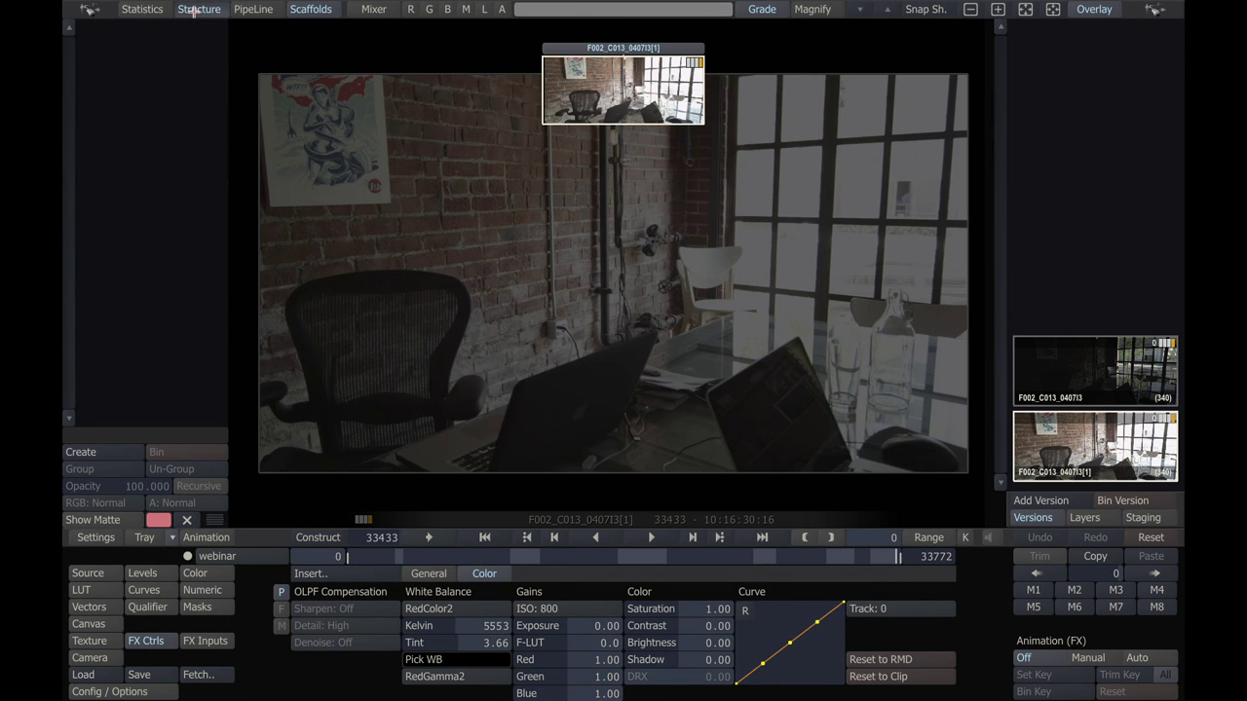
{"action": "left_click", "coordinate": [300, 12]}
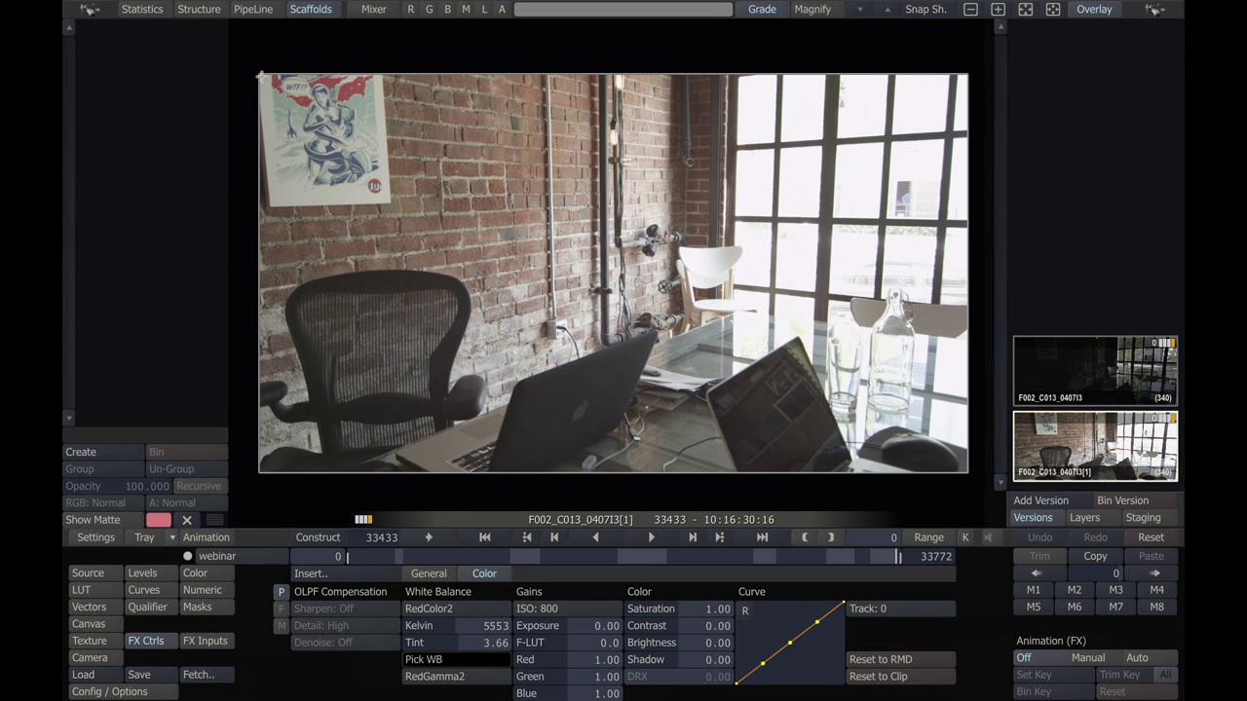
- Create a scaffold on the track 0 version and fill its texture with the track 1 version F002_C013_0407I3, mapped on canvas
{"action": "left_click", "coordinate": [94, 452]}
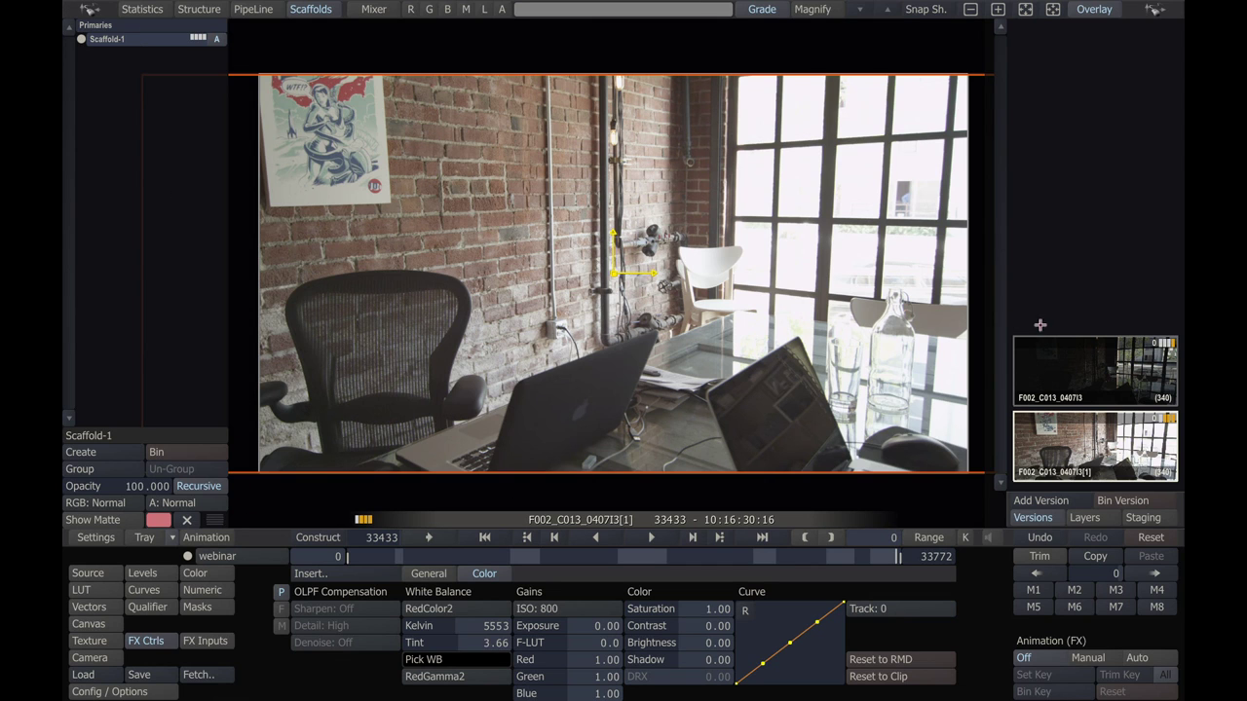
{"action": "left_click", "coordinate": [98, 640]}
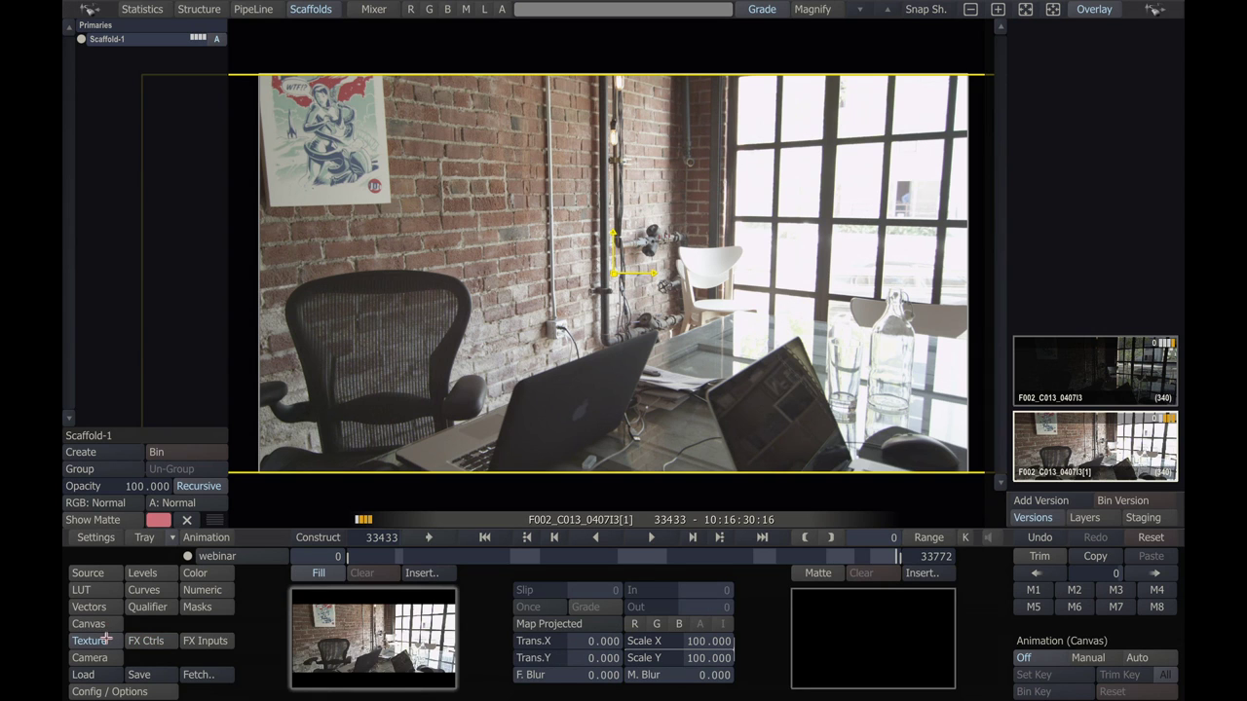
{"action": "left_click", "coordinate": [206, 679]}
{"action": "left_click_drag", "start_coordinate": [883, 354], "coordinate": [386, 611]}
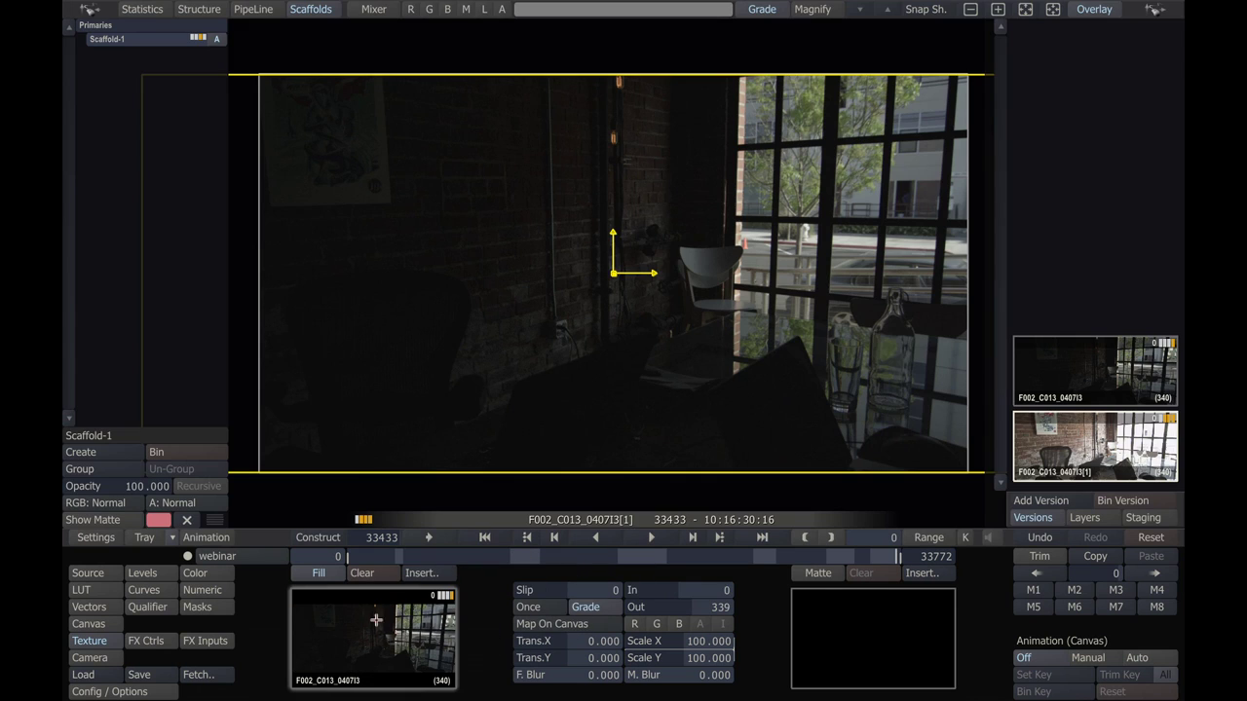
{"action": "left_click", "coordinate": [534, 624]}
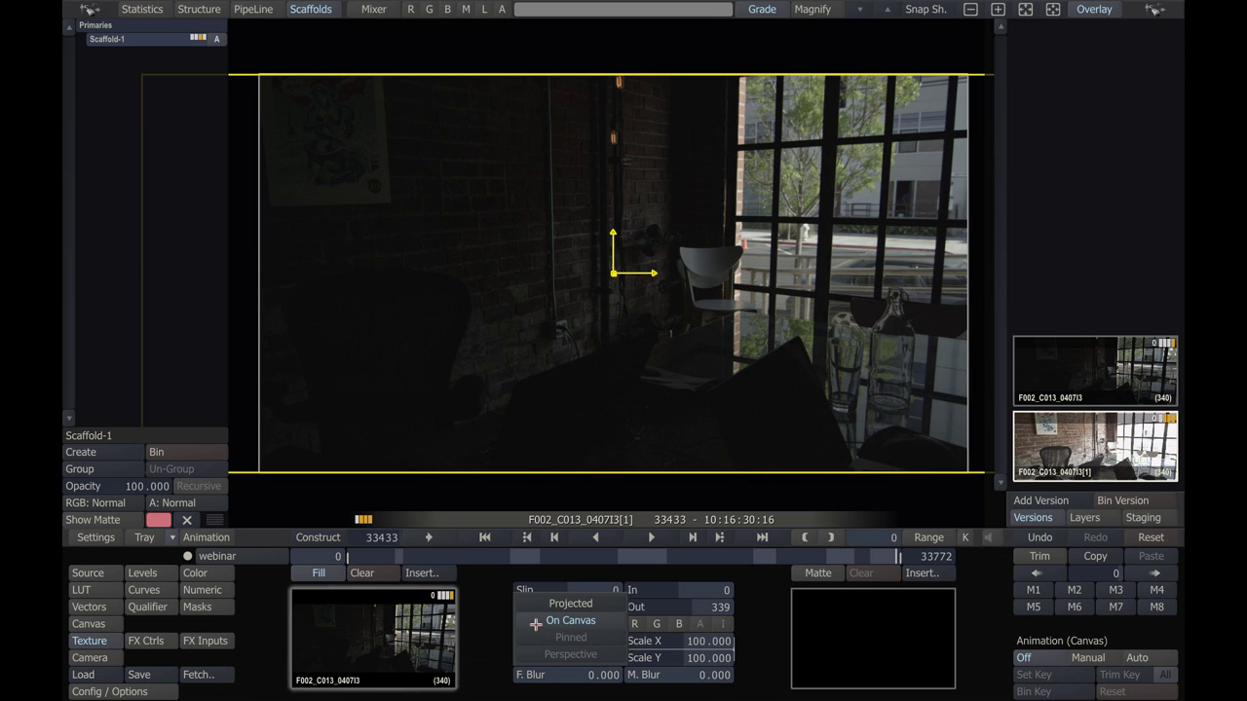
{"action": "left_click", "coordinate": [535, 624]}
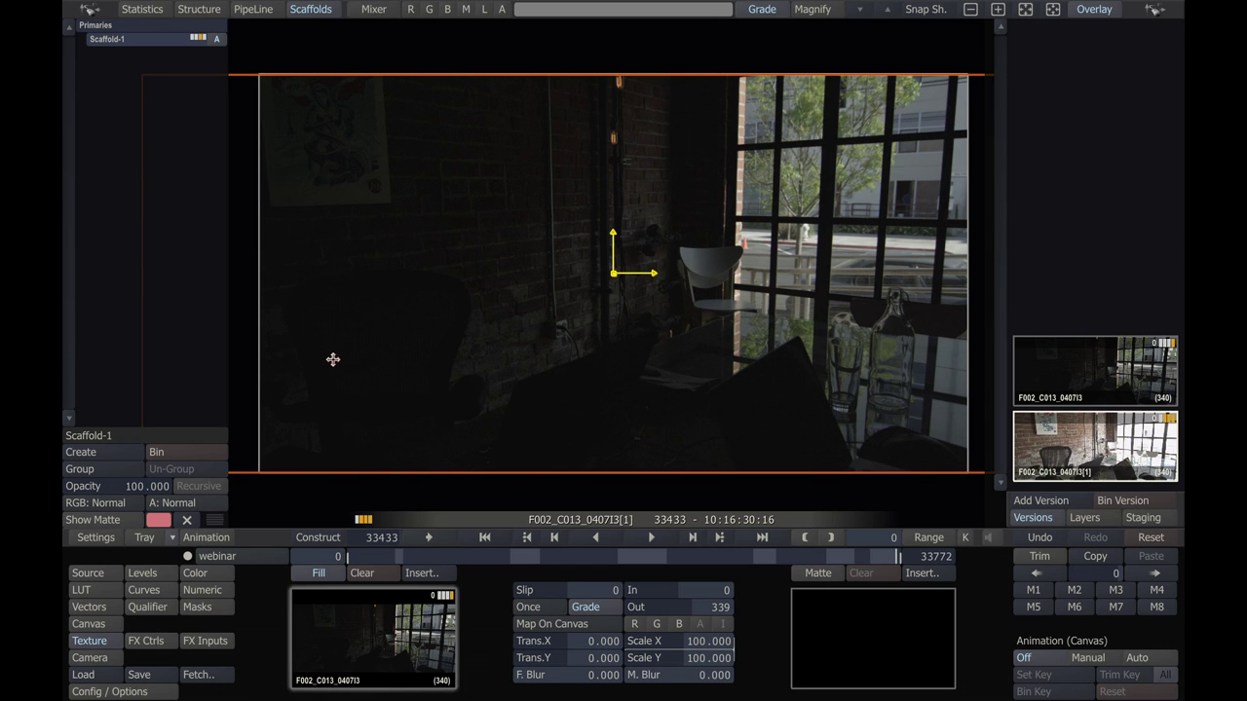
- Set the RGB blend mode of Scaffold-1 to Add
{"action": "mouse_move", "coordinate": [131, 37]}
{"action": "left_click", "coordinate": [633, 407]}
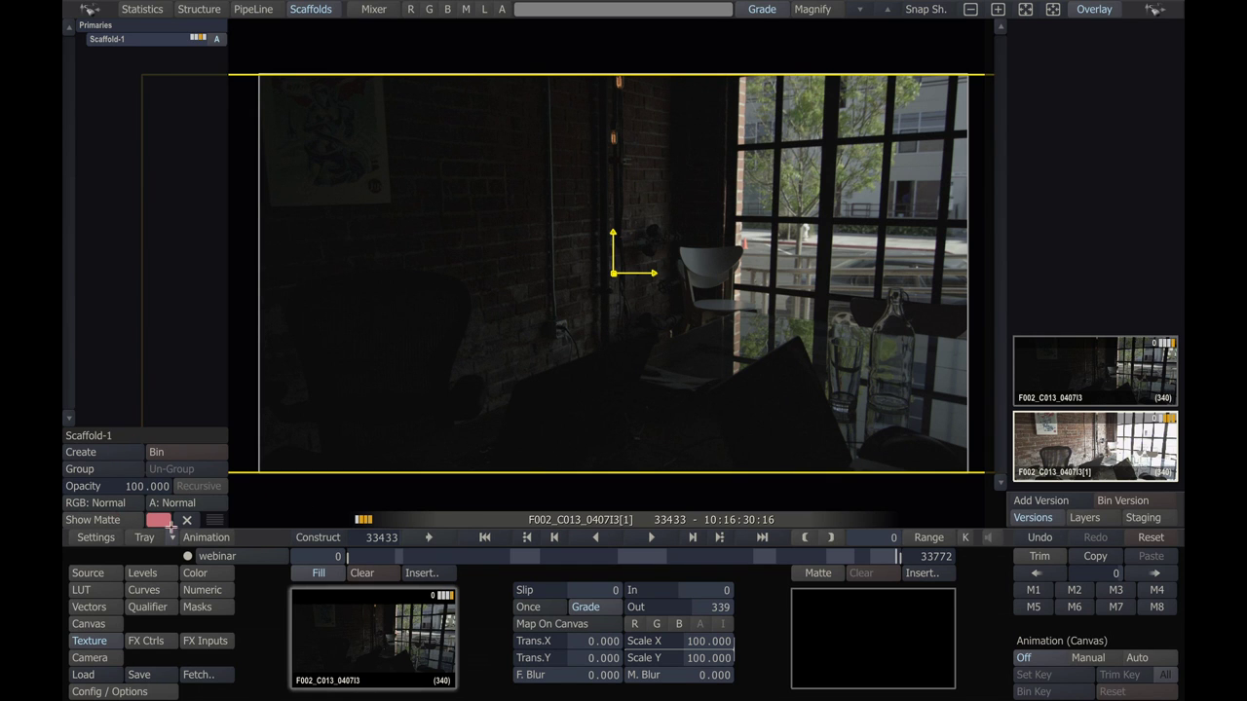
{"action": "left_click", "coordinate": [107, 502]}
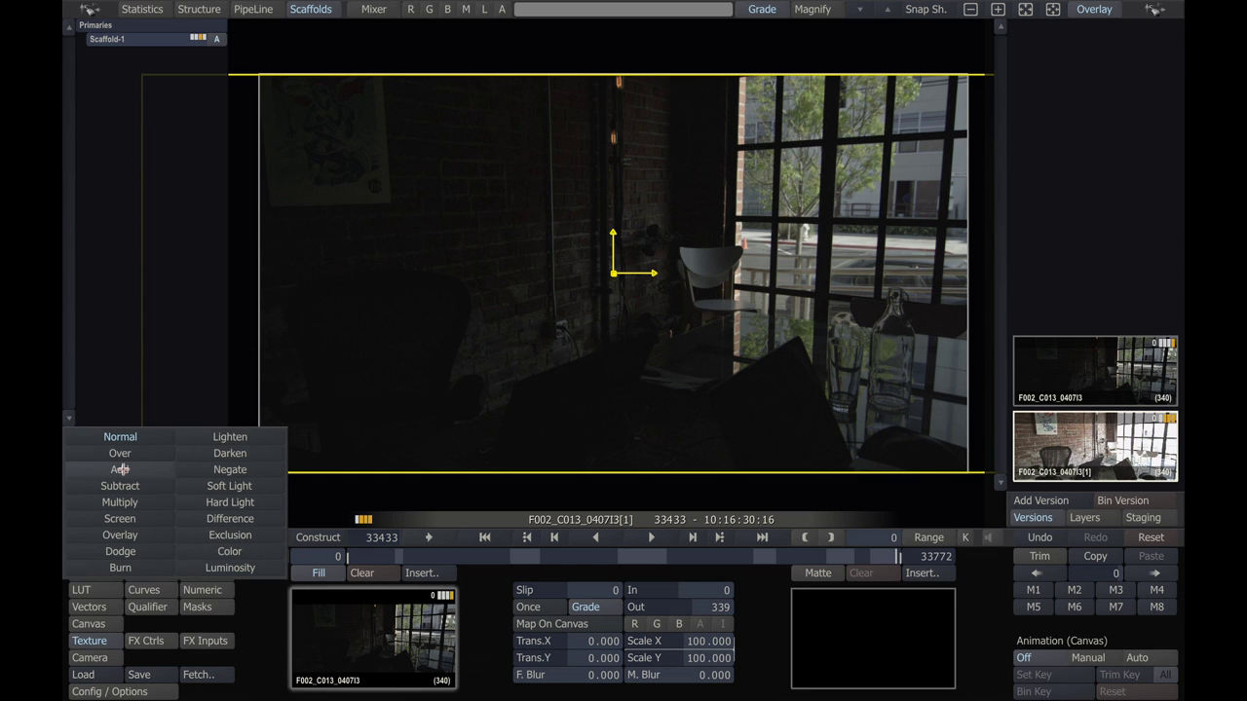
{"action": "left_click", "coordinate": [120, 470]}
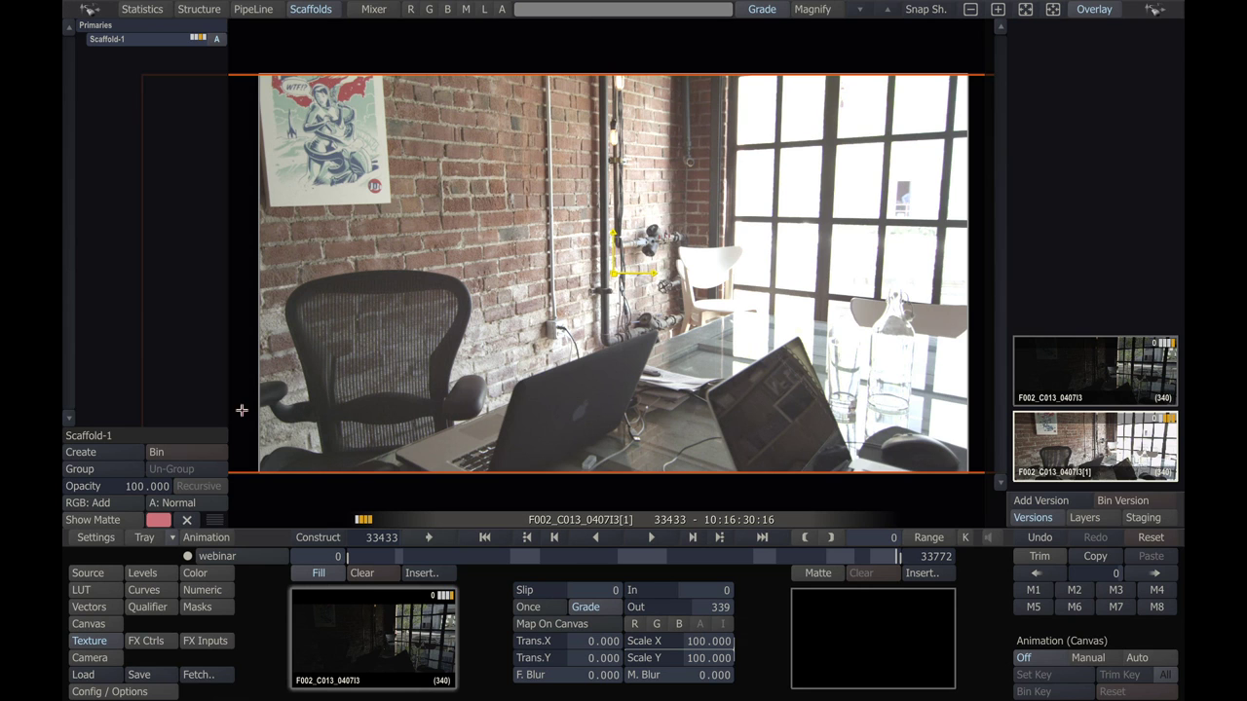
- Create a second scaffold with Recursive enabled, keeping its texture mapping as Projected
{"action": "left_click", "coordinate": [83, 452]}
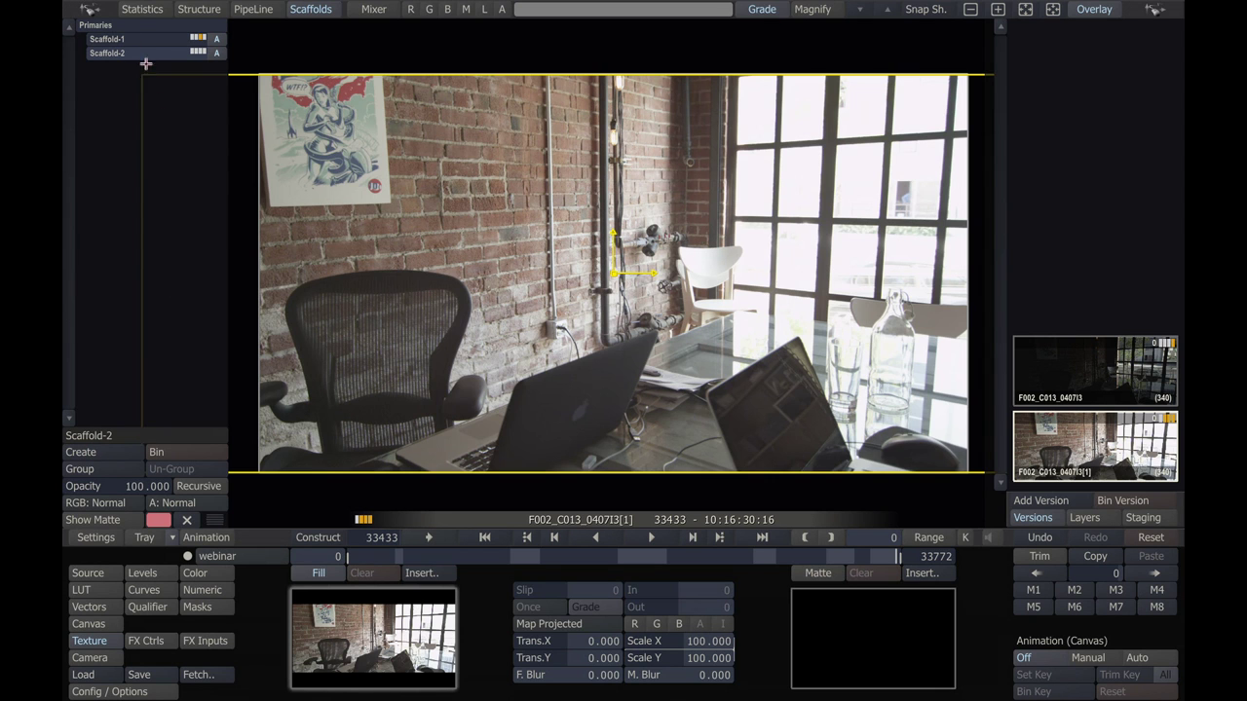
{"action": "left_click", "coordinate": [207, 486]}
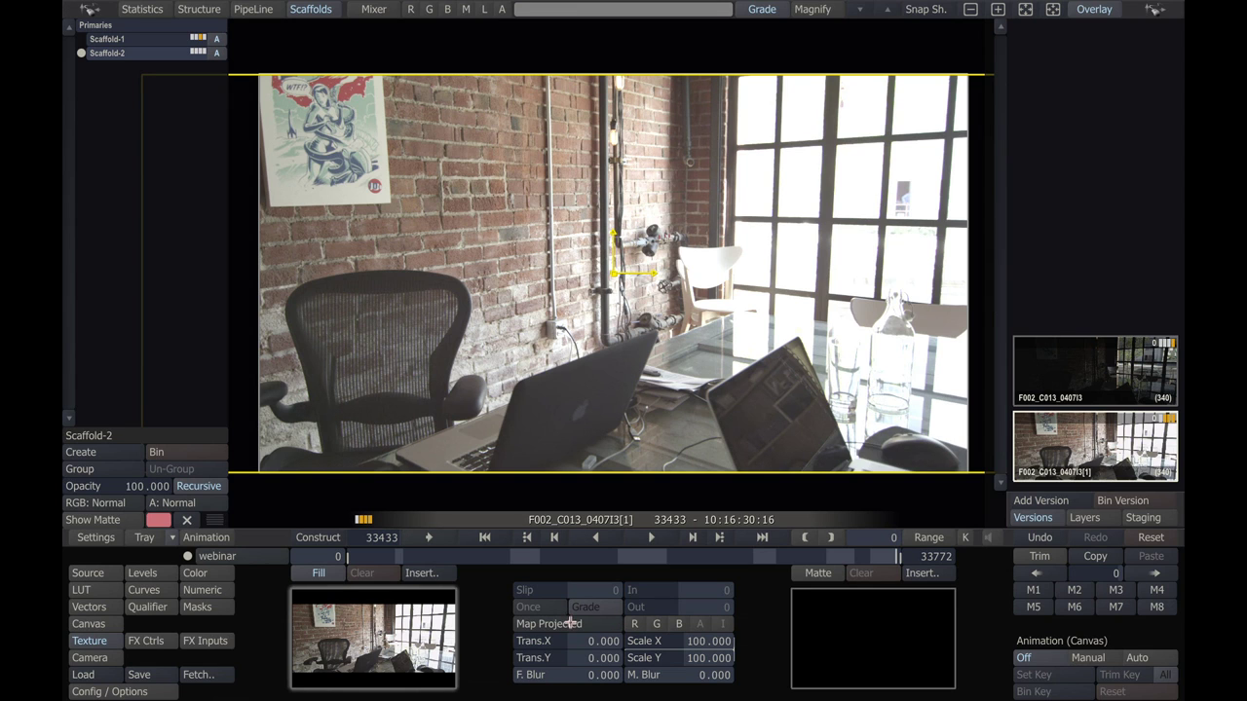
{"action": "left_click", "coordinate": [570, 624]}
{"action": "left_click", "coordinate": [584, 637]}
- Set the master gain of Scaffold-2 to -408.81 in the numeric color controls
{"action": "left_click", "coordinate": [203, 591]}
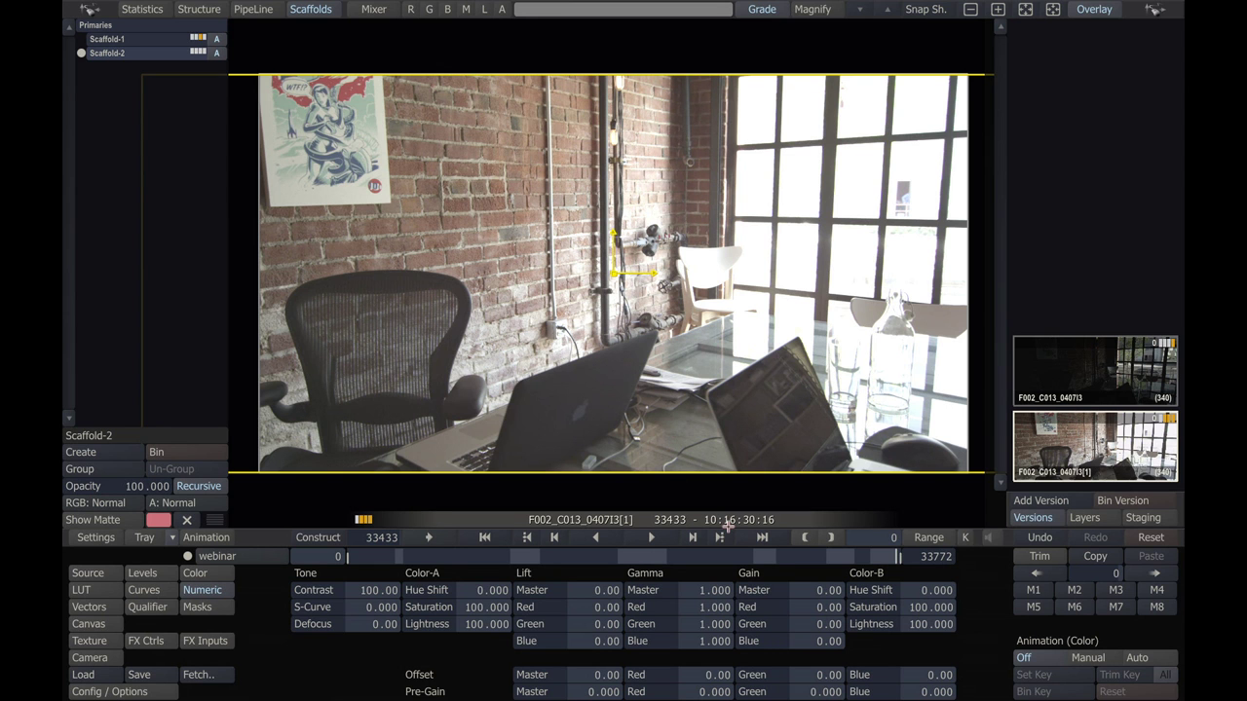
{"action": "mouse_move", "coordinate": [821, 591]}
{"action": "left_mouse_down"}
{"action": "mouse_move", "coordinate": [787, 590]}
{"action": "mouse_move", "coordinate": [798, 595]}
{"action": "left_mouse_up"}
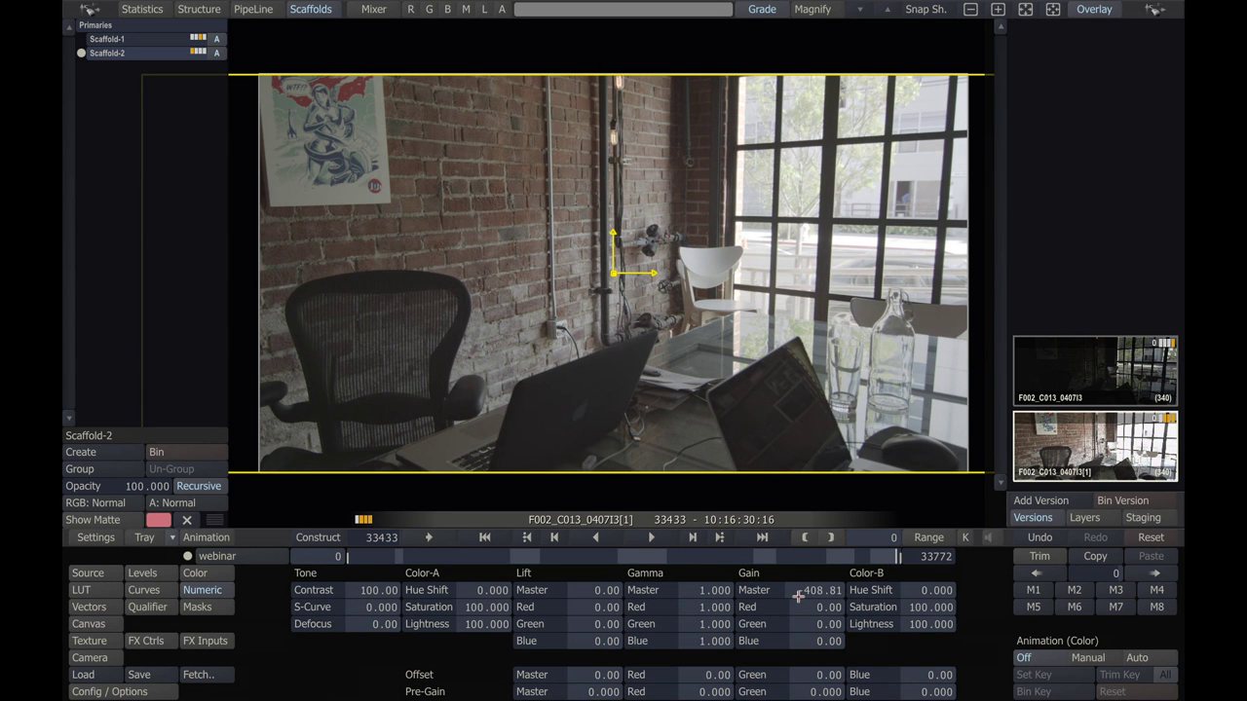
{"action": "left_click_drag", "start_coordinate": [798, 594], "coordinate": [798, 595]}
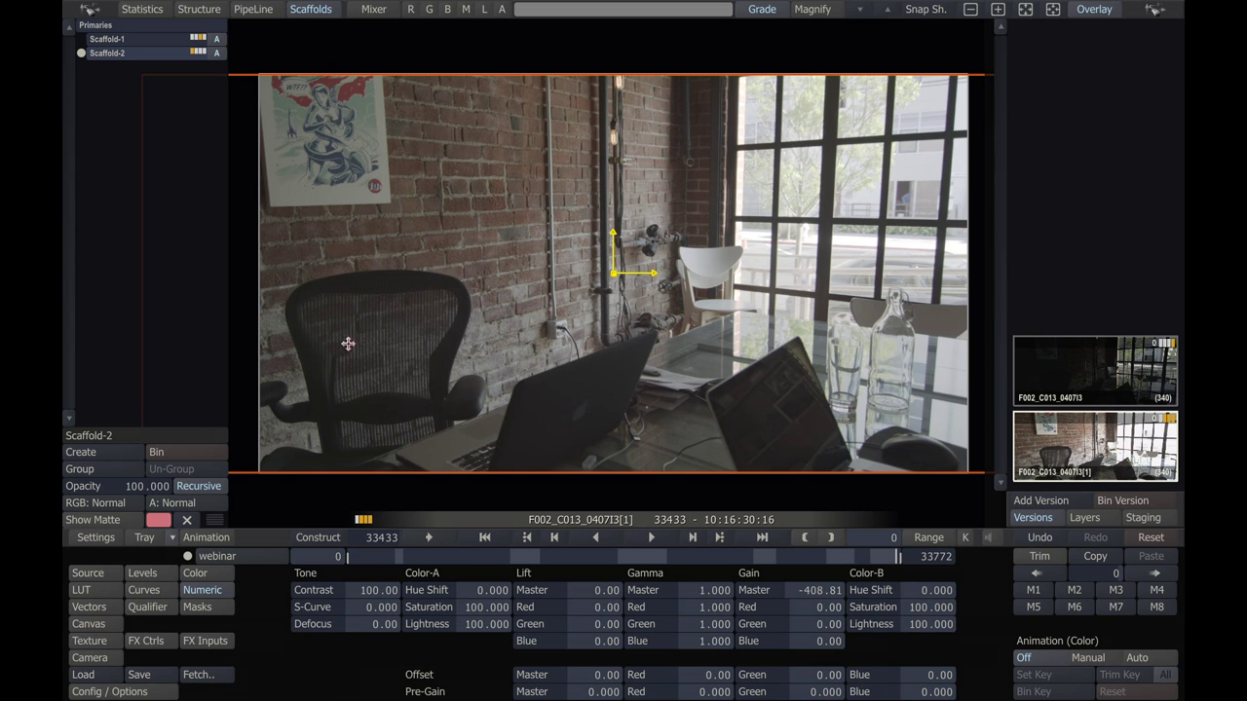
- Examine the shot's node structure with both scaffolds and the track 1 fill
{"action": "left_click", "coordinate": [211, 10]}
{"action": "left_click_drag", "start_coordinate": [598, 176], "coordinate": [639, 343]}
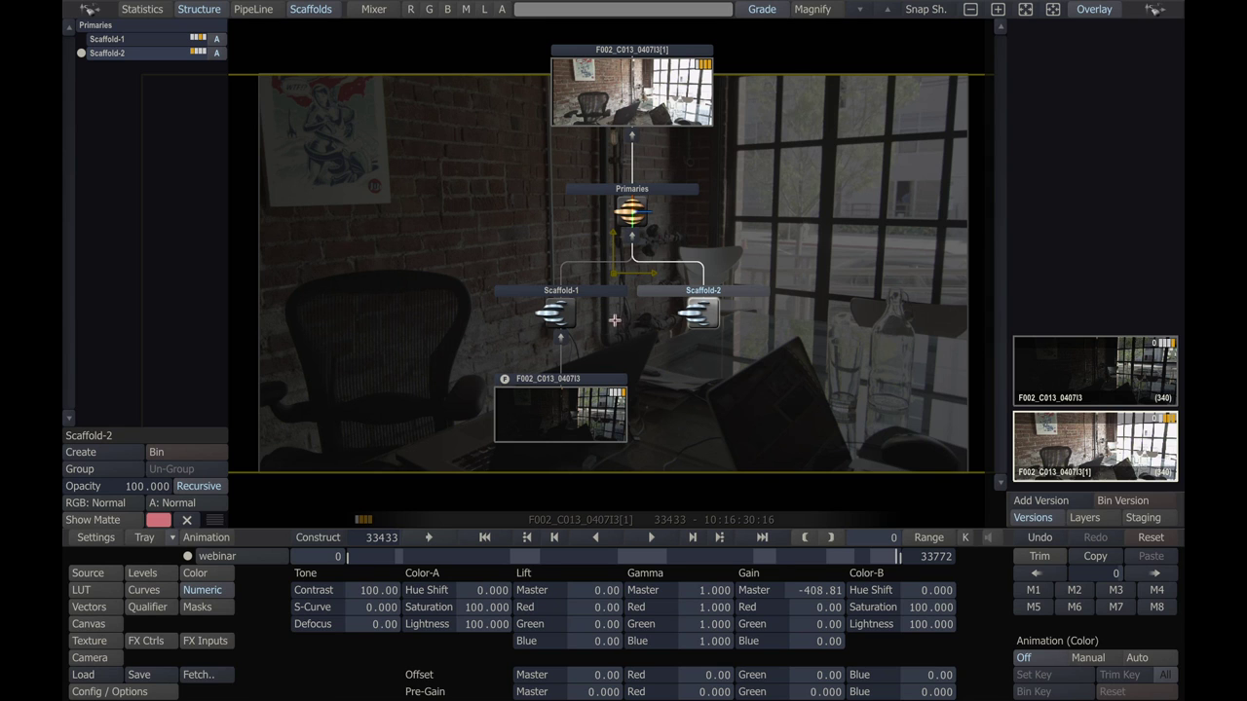
{"action": "mouse_move", "coordinate": [686, 316]}
- Go back to the webinar construct's output setup and add a single output after the webinar node
{"action": "left_click", "coordinate": [330, 536]}
{"action": "left_click", "coordinate": [211, 537]}
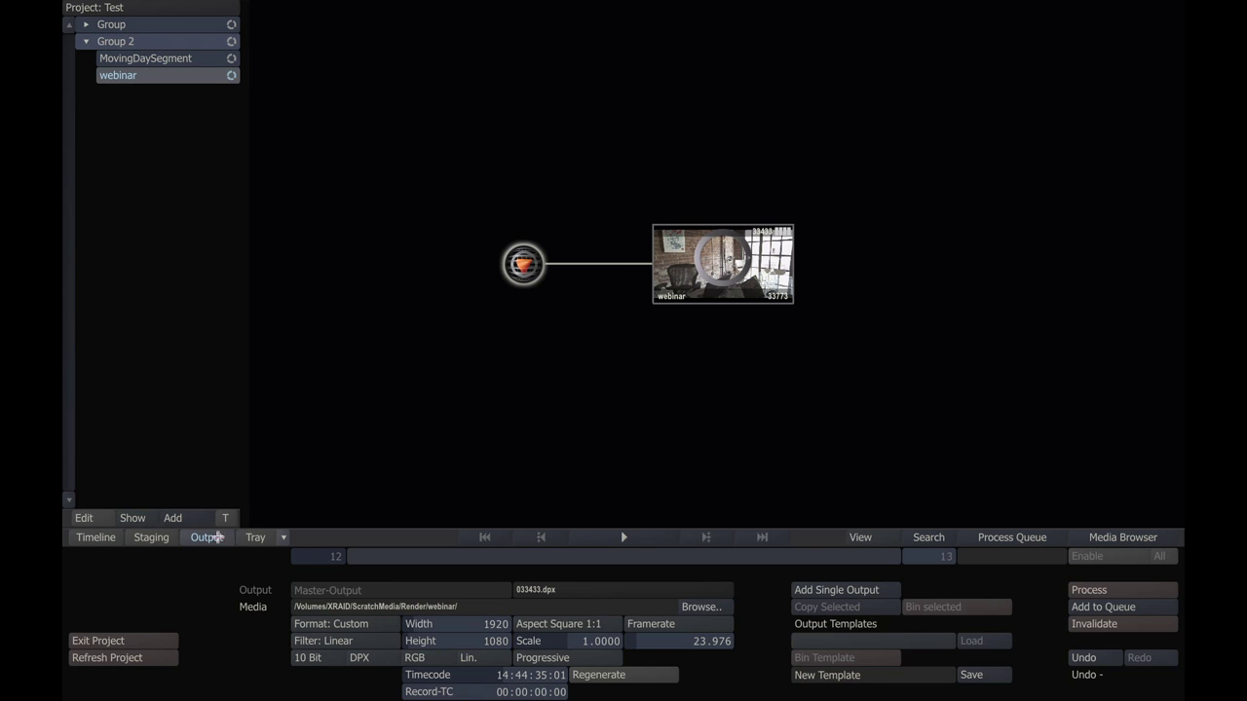
{"action": "left_click", "coordinate": [688, 284]}
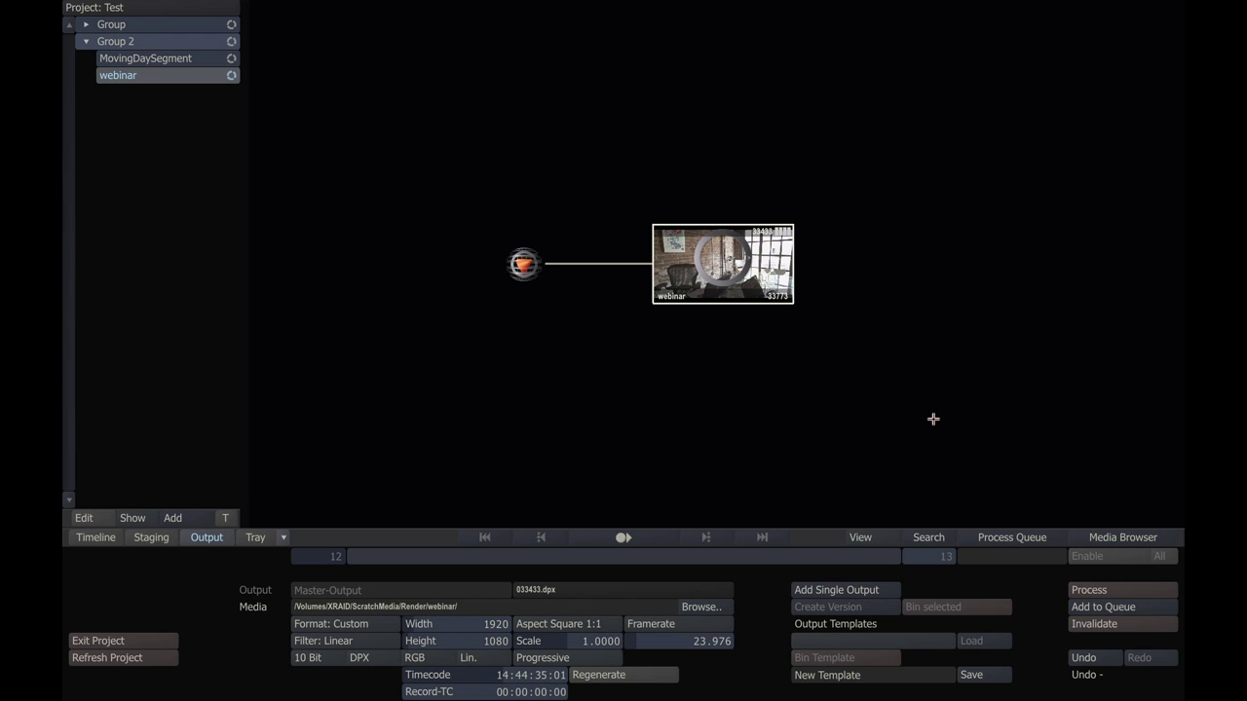
{"action": "left_click", "coordinate": [868, 590]}
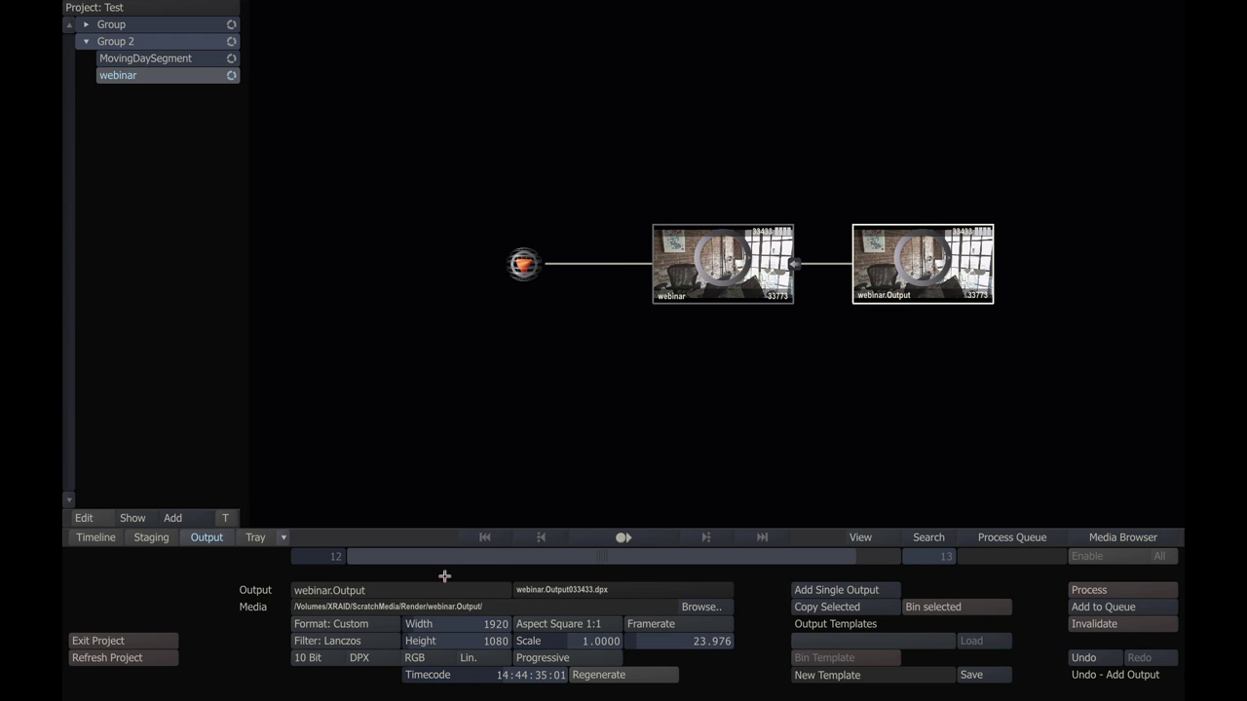
- Keep the new output's format as Custom and set its file type to OpenEXR
{"action": "left_click", "coordinate": [381, 625]}
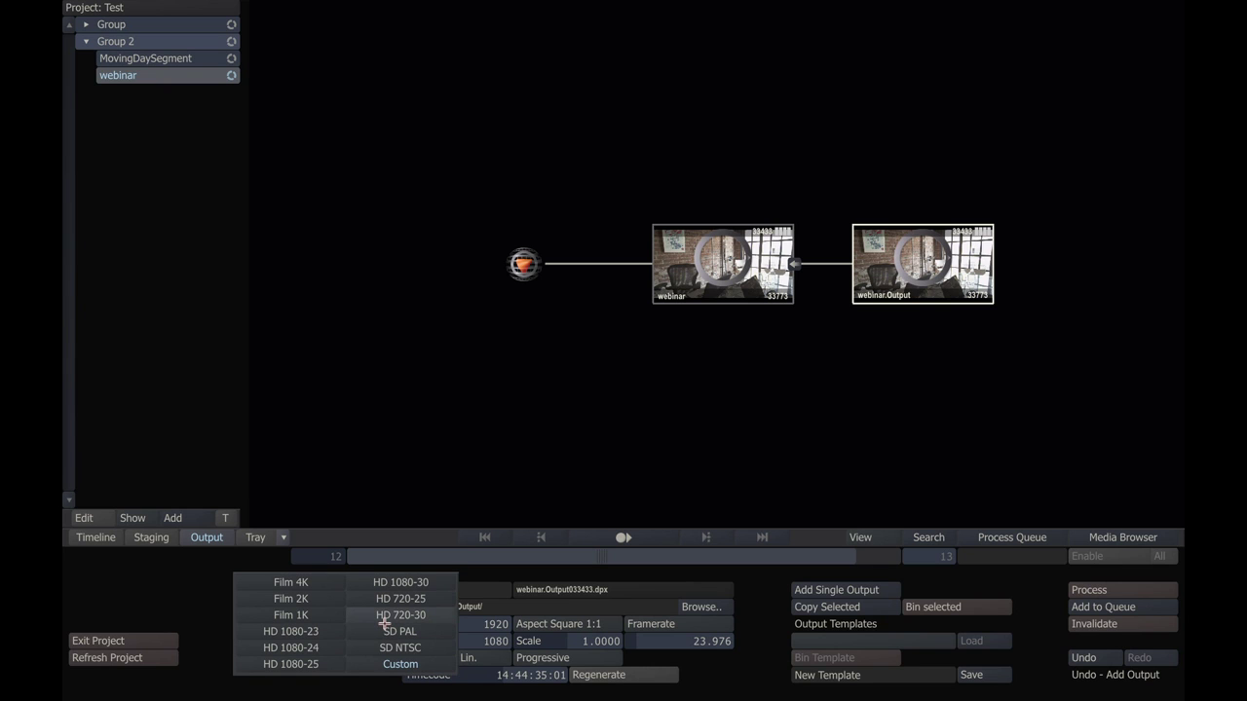
{"action": "left_click", "coordinate": [430, 664]}
{"action": "left_click", "coordinate": [387, 660]}
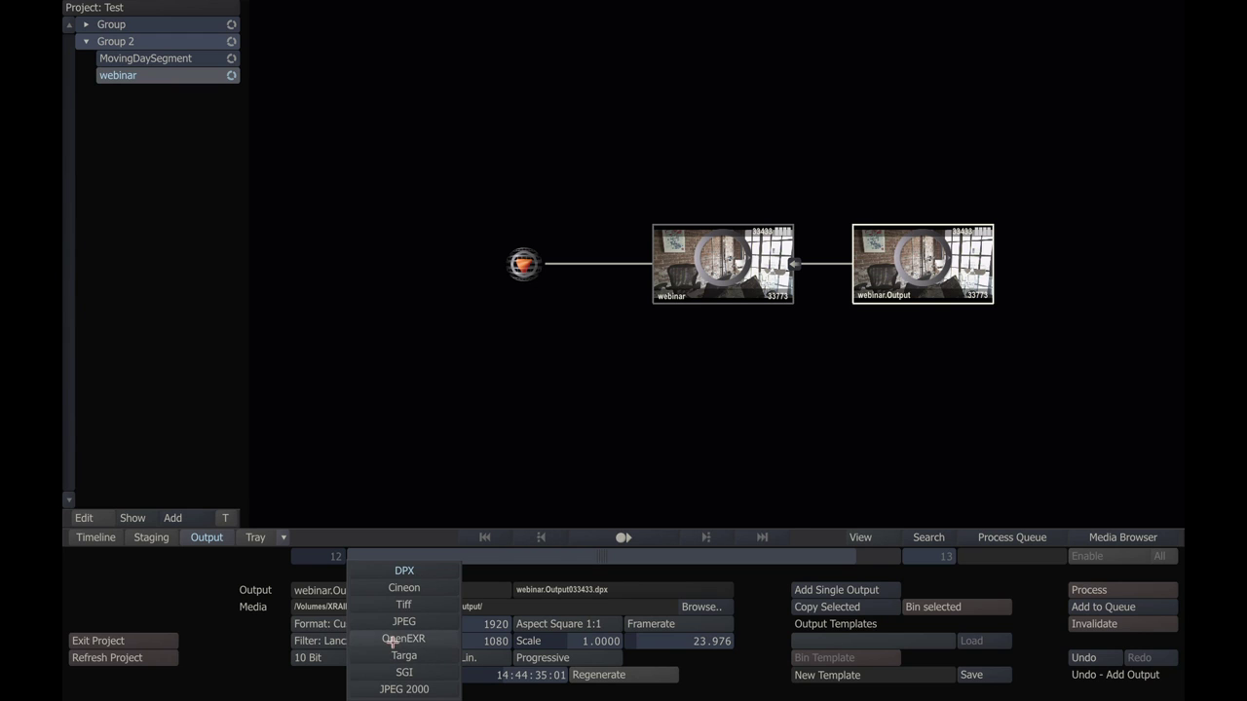
{"action": "left_click", "coordinate": [393, 642]}
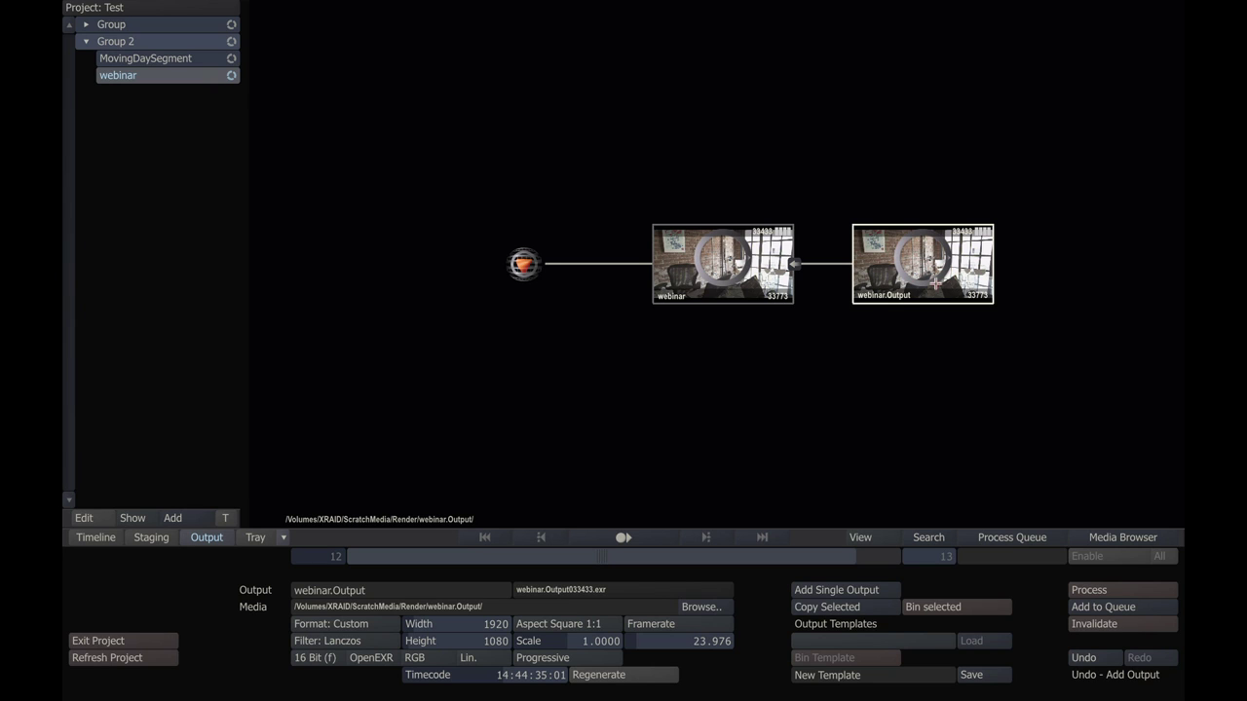
- Return to the timeline and review the first group's HooverDam construct, its tracks V2 to V4 and its thumbnail preview
{"action": "left_click", "coordinate": [206, 538]}
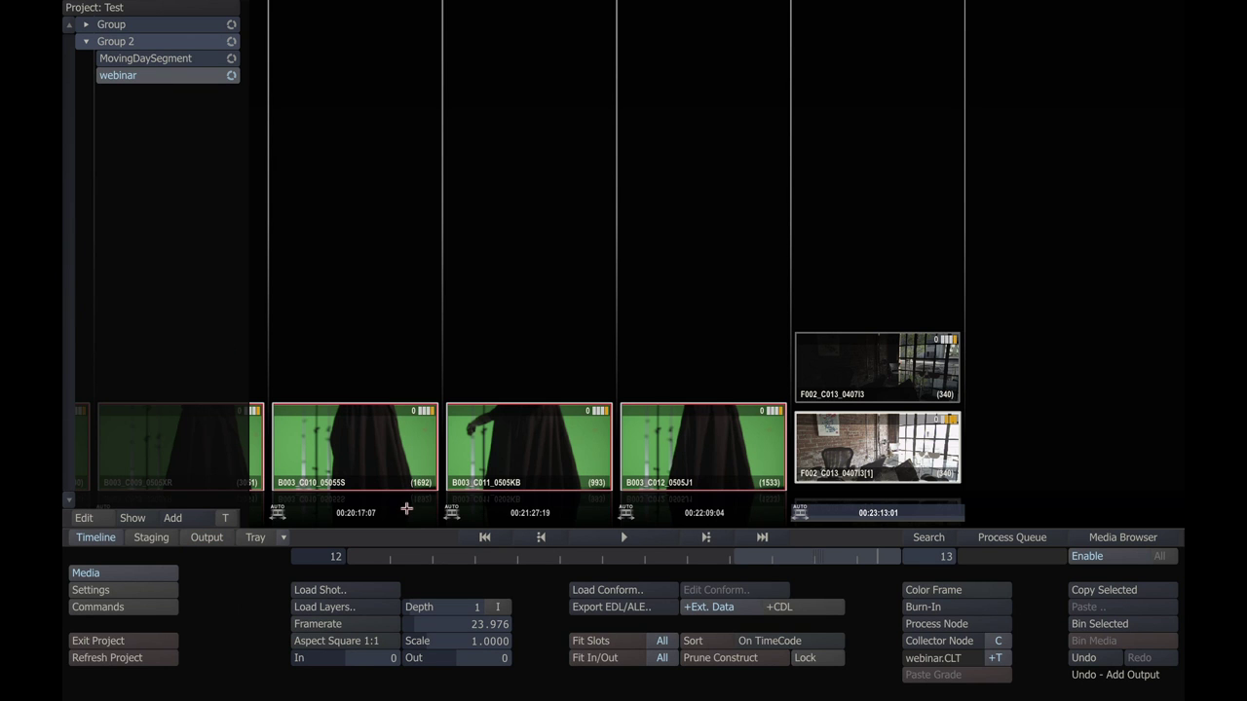
{"action": "left_click", "coordinate": [85, 41]}
{"action": "left_click", "coordinate": [86, 25]}
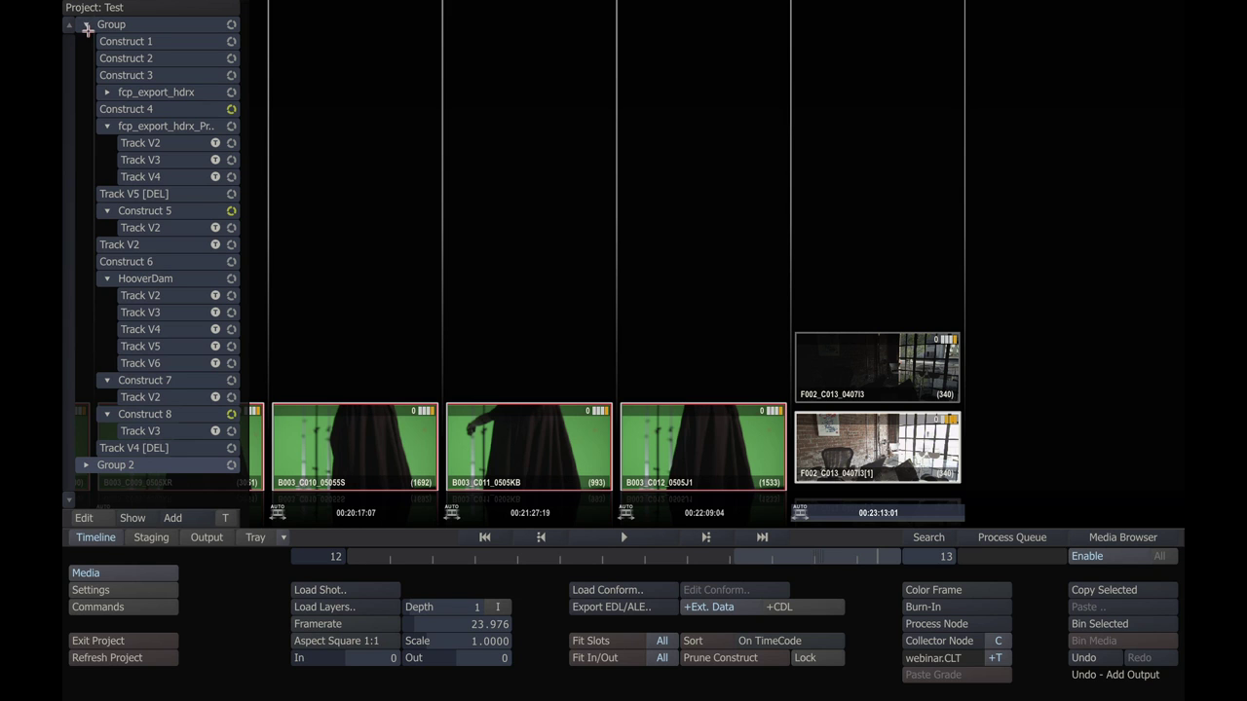
{"action": "left_click", "coordinate": [172, 278]}
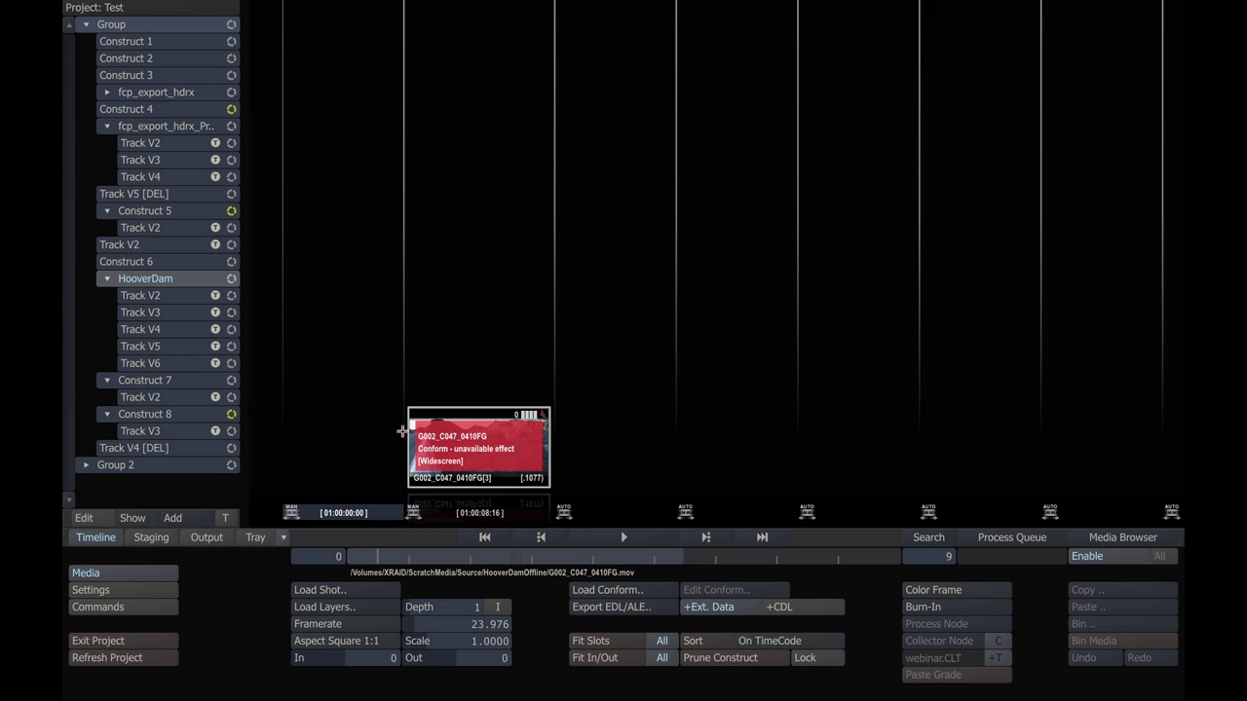
{"action": "left_click", "coordinate": [159, 295]}
{"action": "left_click", "coordinate": [162, 312]}
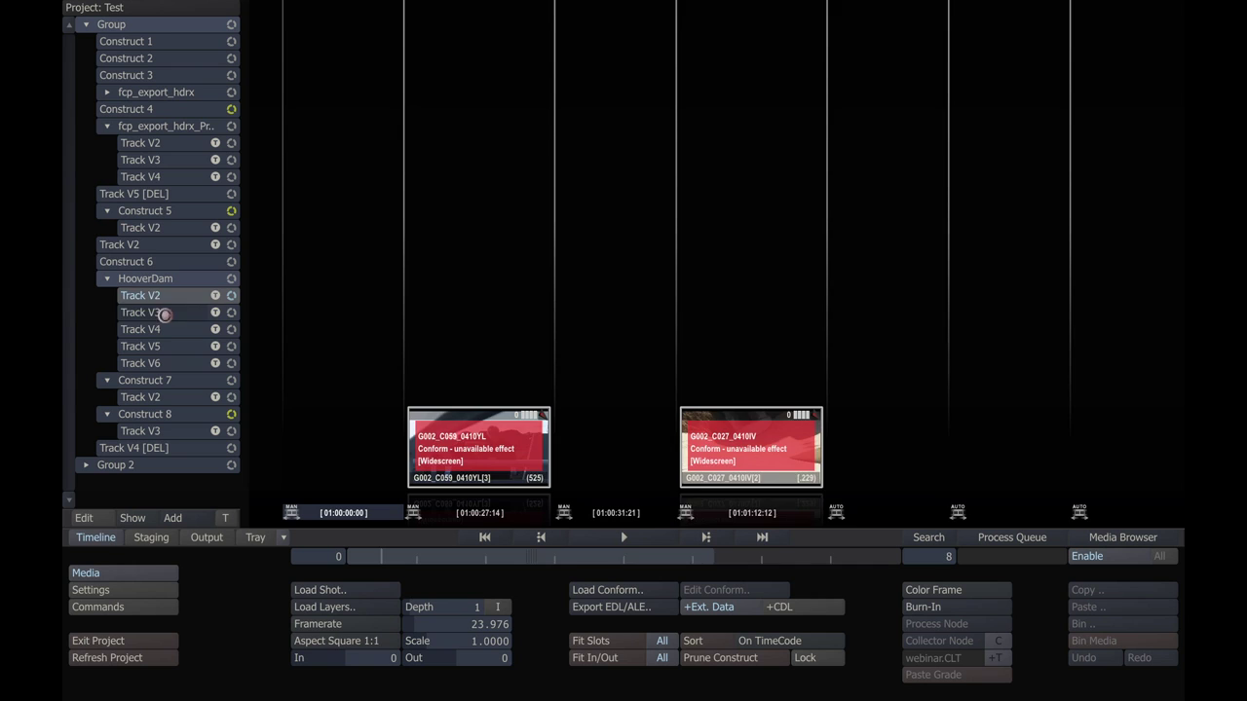
{"action": "left_click", "coordinate": [166, 329]}
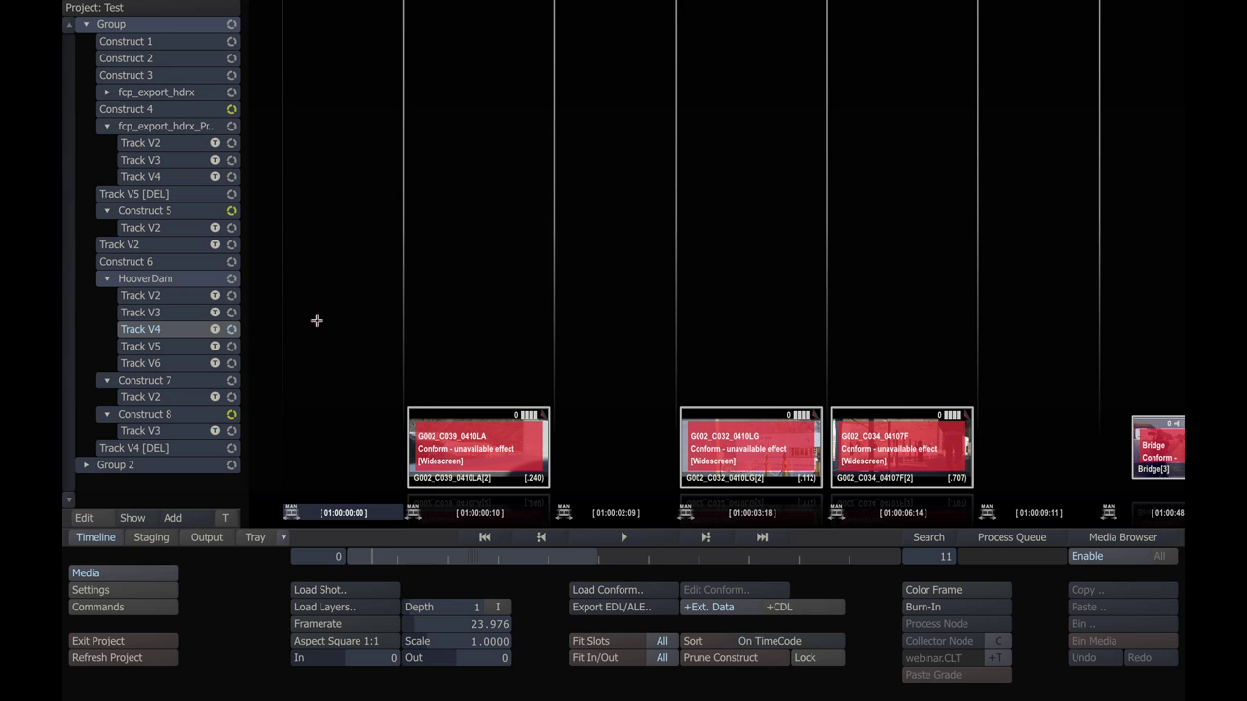
{"action": "left_click", "coordinate": [181, 281]}
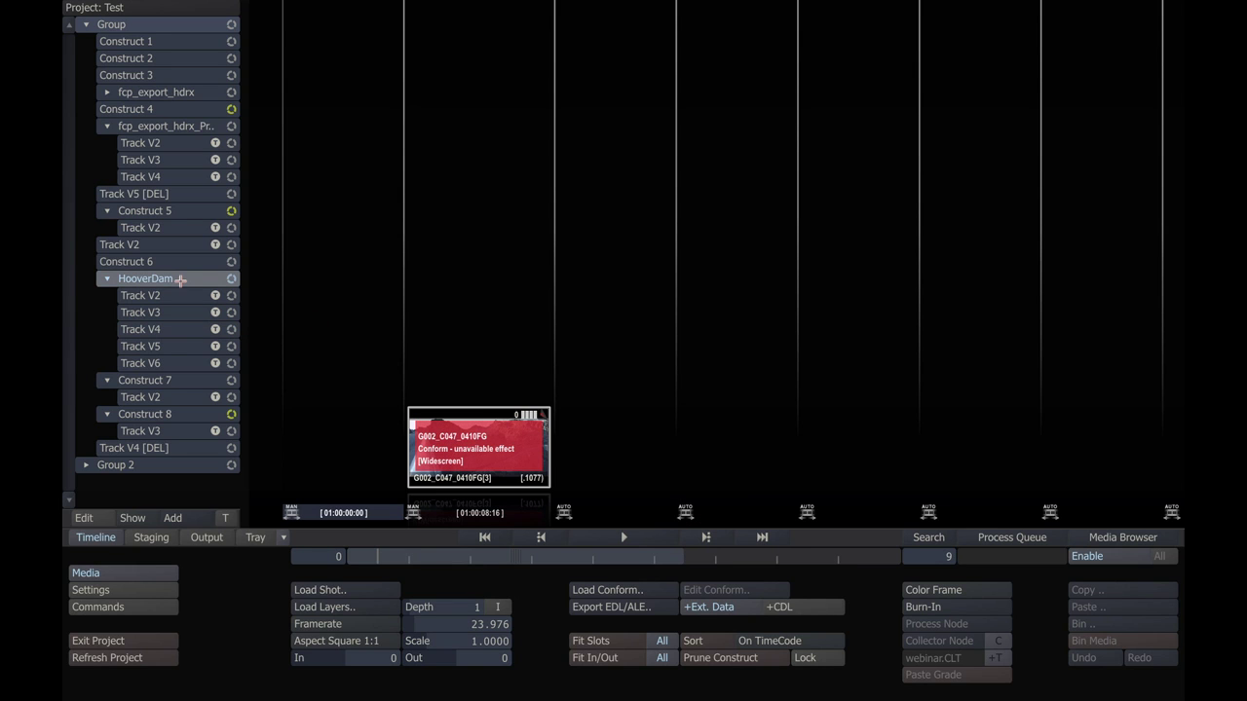
{"action": "mouse_move", "coordinate": [229, 279]}
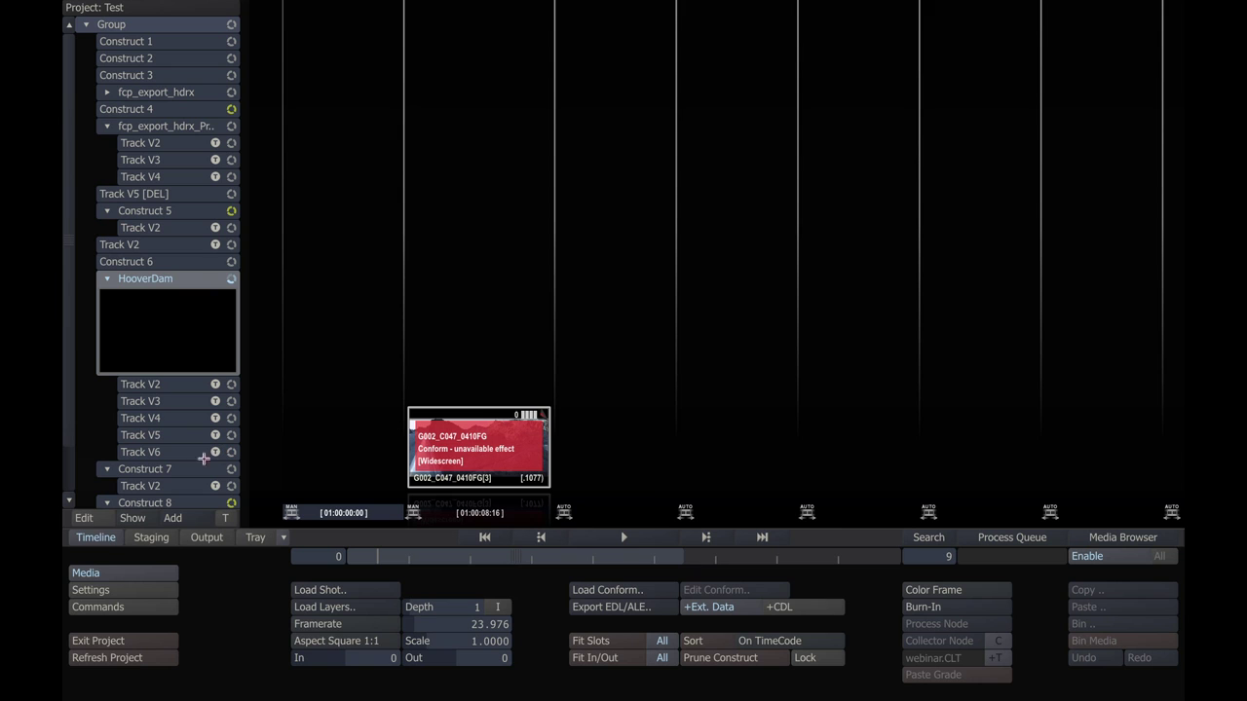
- Collapse the track lists of Construct 5, fcp_export_hdrx_Pr.. and HooverDam, and open the webinar construct in Group 2
{"action": "scroll", "coordinate": [150, 227], "scroll_direction": "down", "scroll_amount": 3}
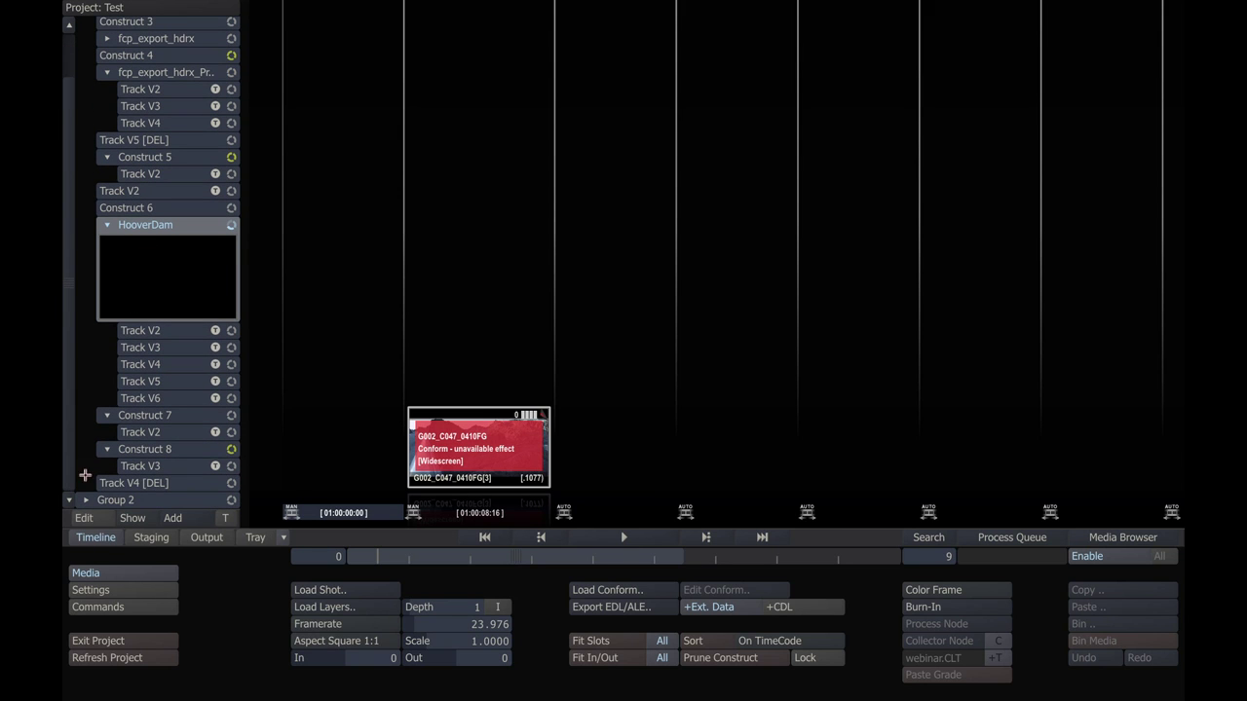
{"action": "left_click", "coordinate": [106, 158]}
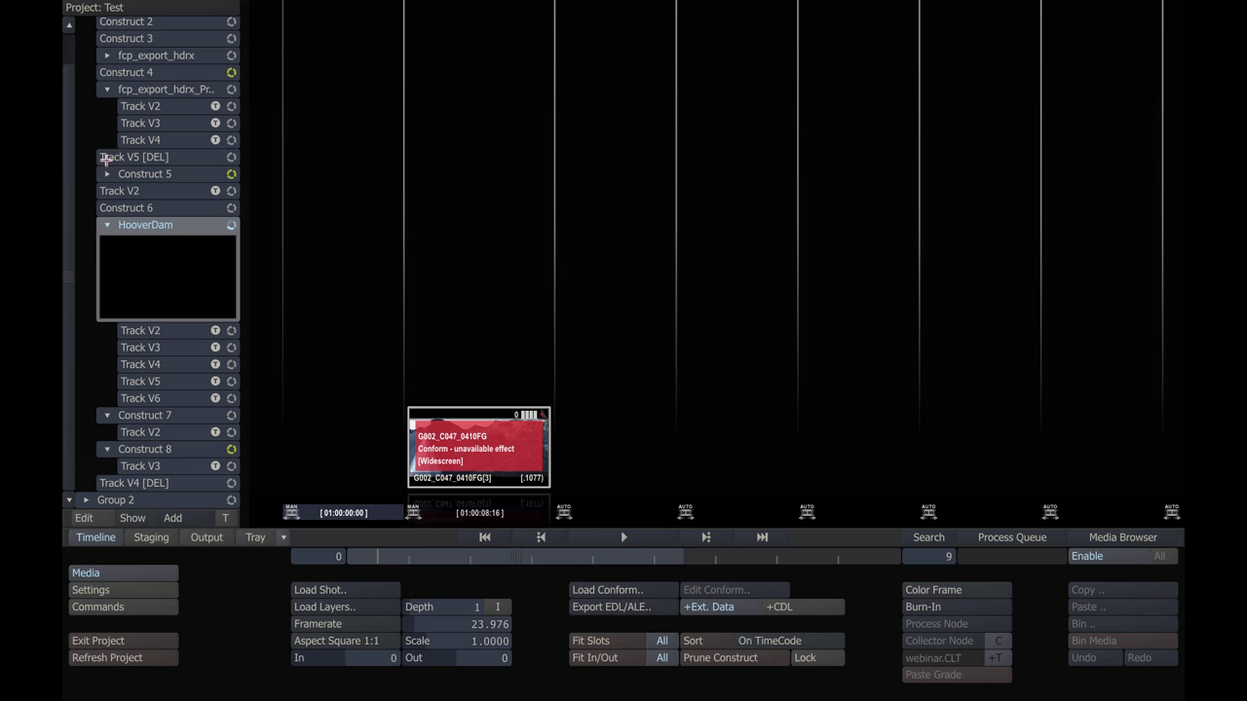
{"action": "left_click", "coordinate": [108, 89]}
{"action": "left_click", "coordinate": [107, 211]}
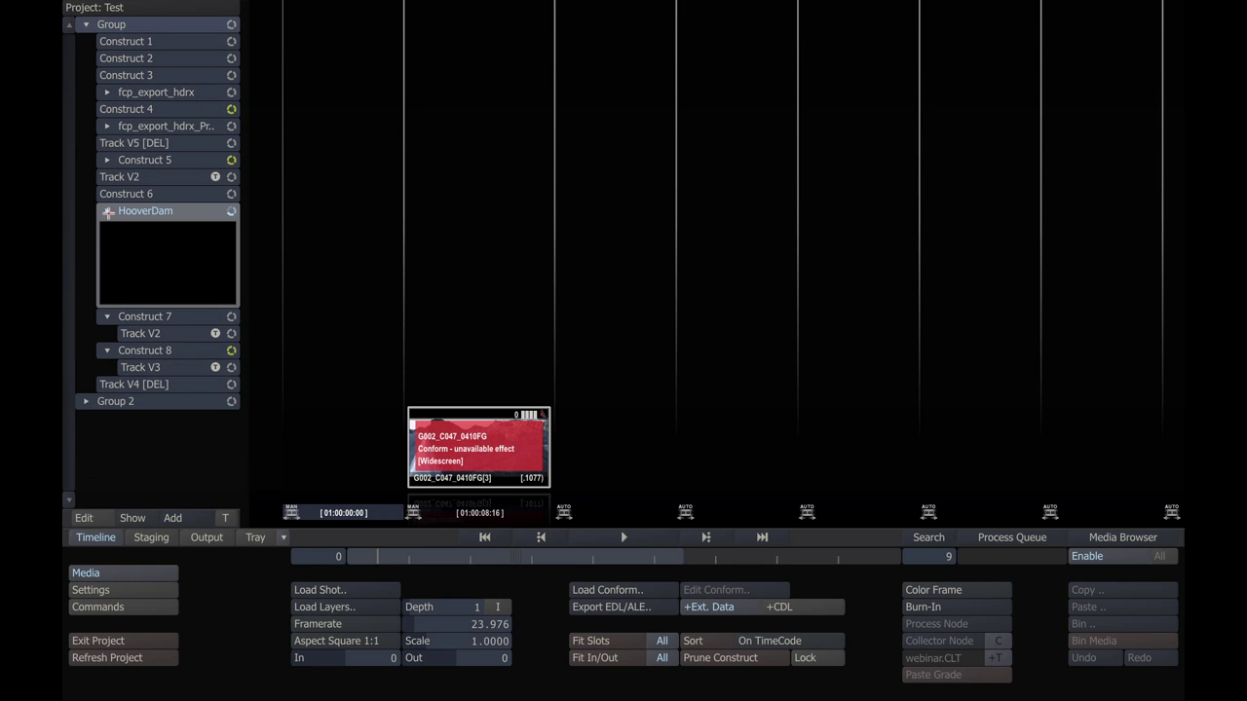
{"action": "left_click", "coordinate": [85, 402]}
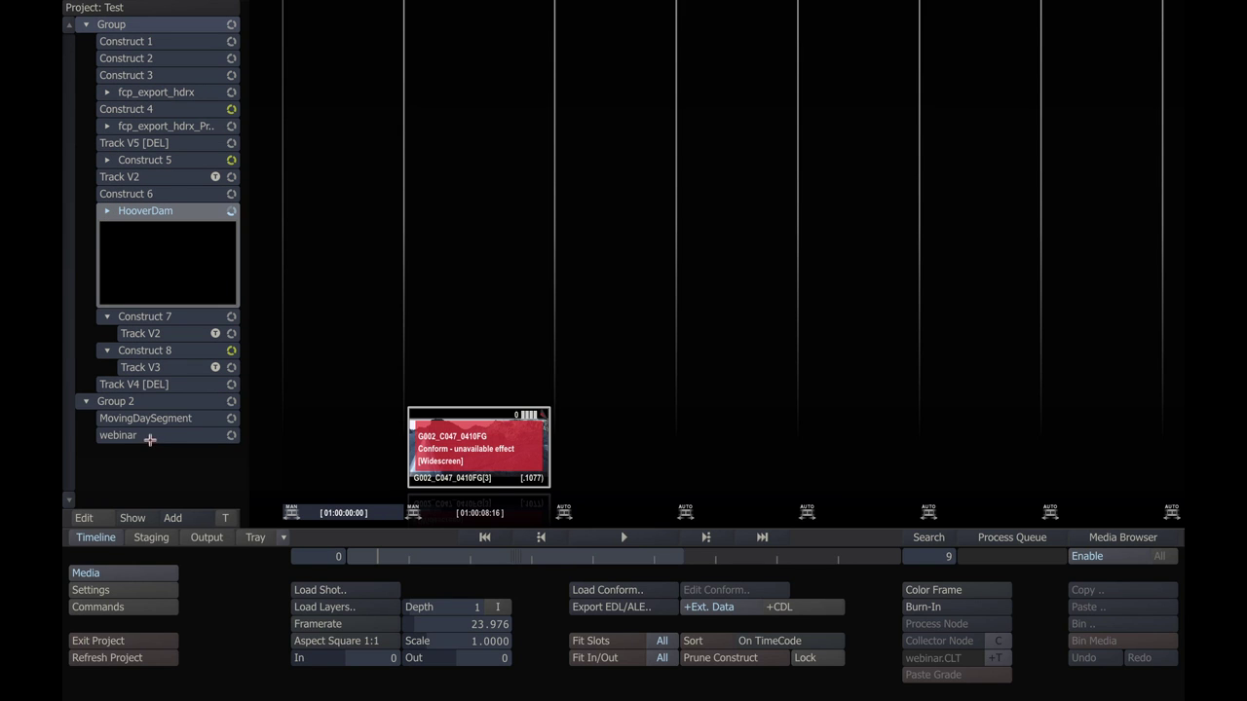
{"action": "left_click", "coordinate": [149, 438]}
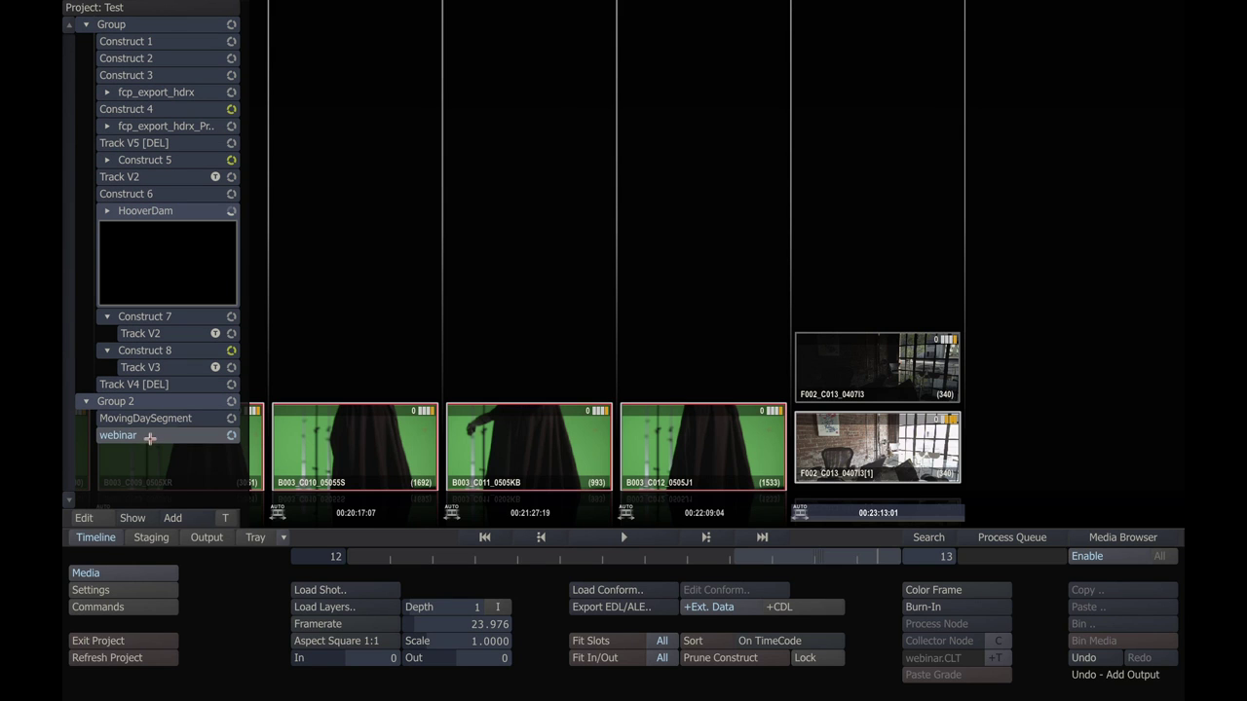
- Add a note to the webinar construct reading "test hdrx openexr"
{"action": "left_click", "coordinate": [231, 436]}
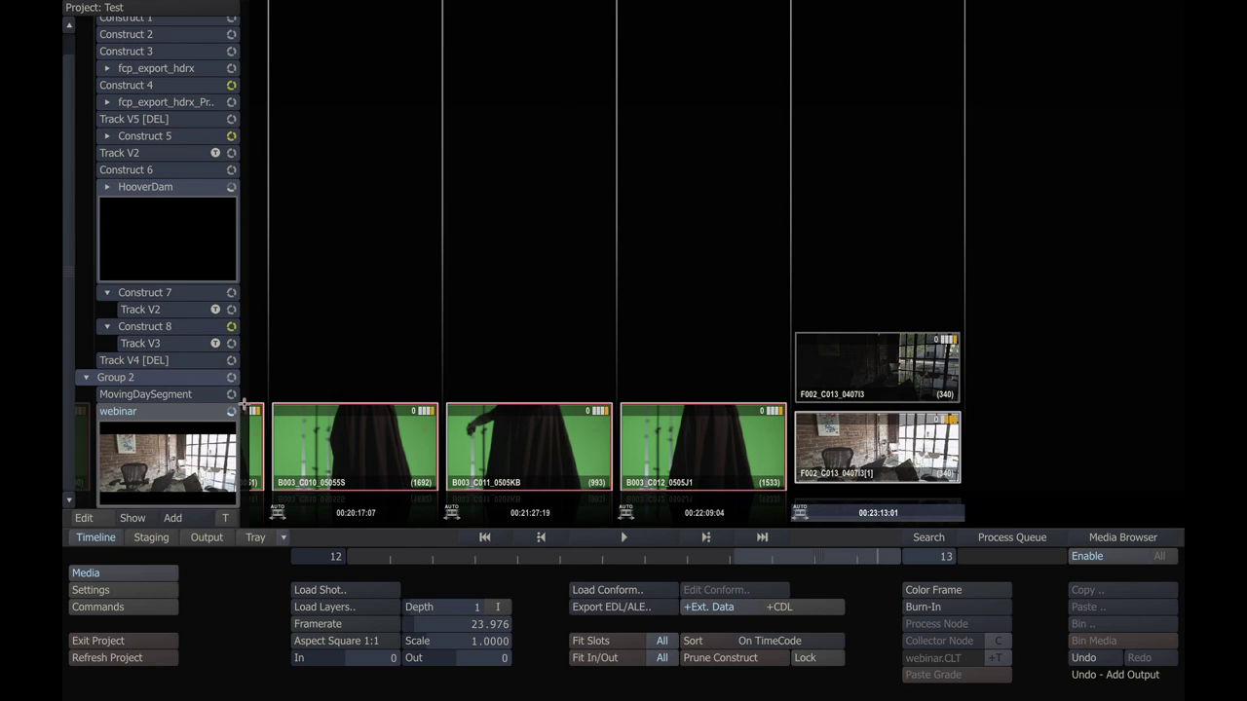
{"action": "left_click", "coordinate": [231, 411]}
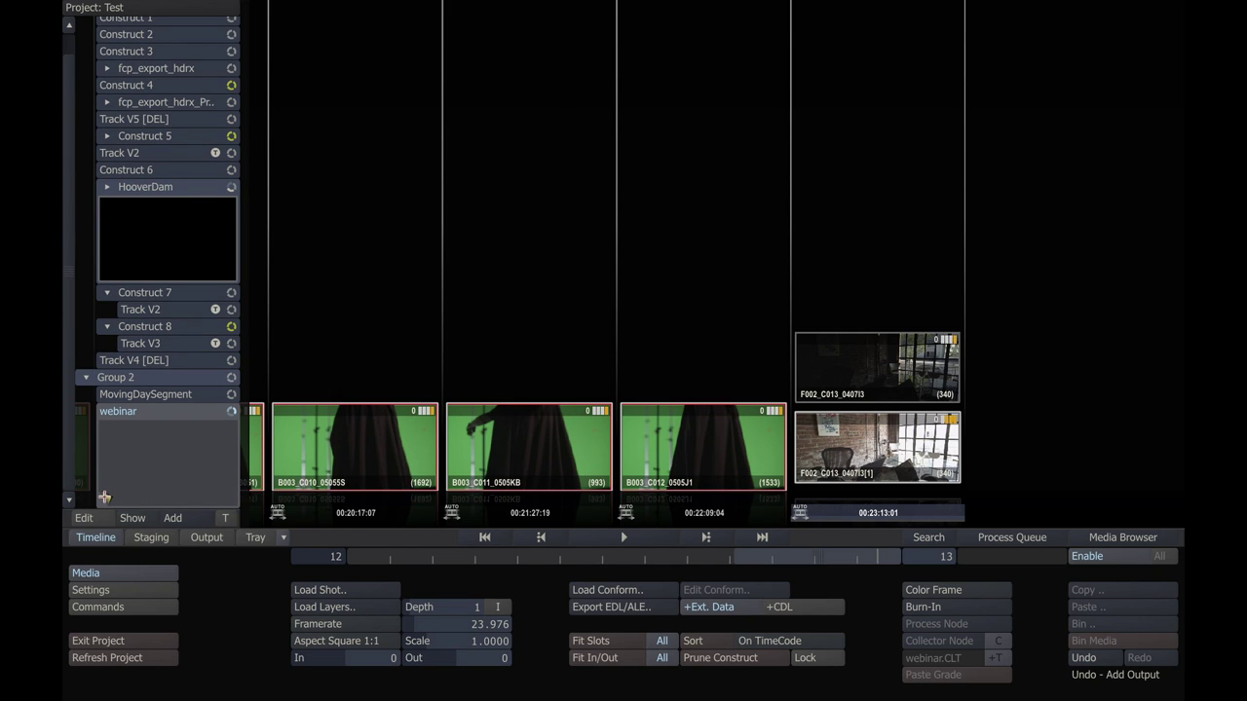
{"action": "left_click", "coordinate": [106, 498]}
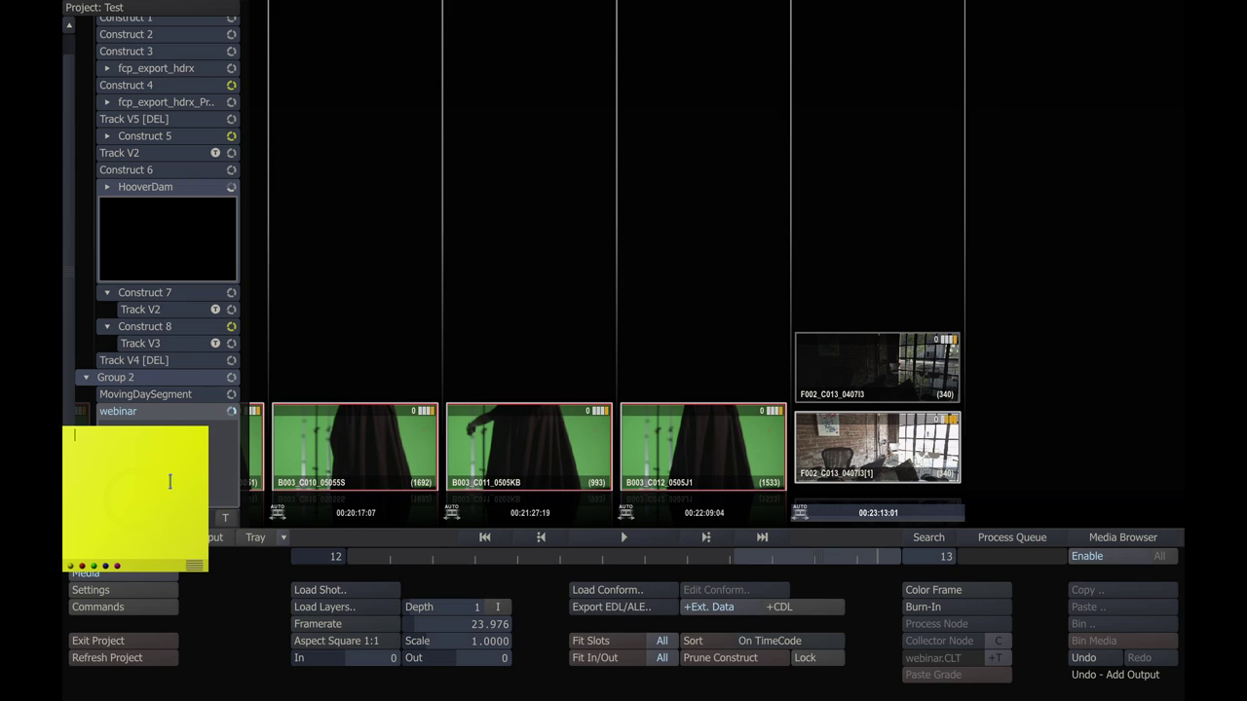
{"action": "type", "text": "test hdrx openexr"}
- Color the webinar construct's note green and fold the construct entry back to a single line
{"action": "left_click", "coordinate": [84, 565]}
{"action": "left_click", "coordinate": [93, 565]}
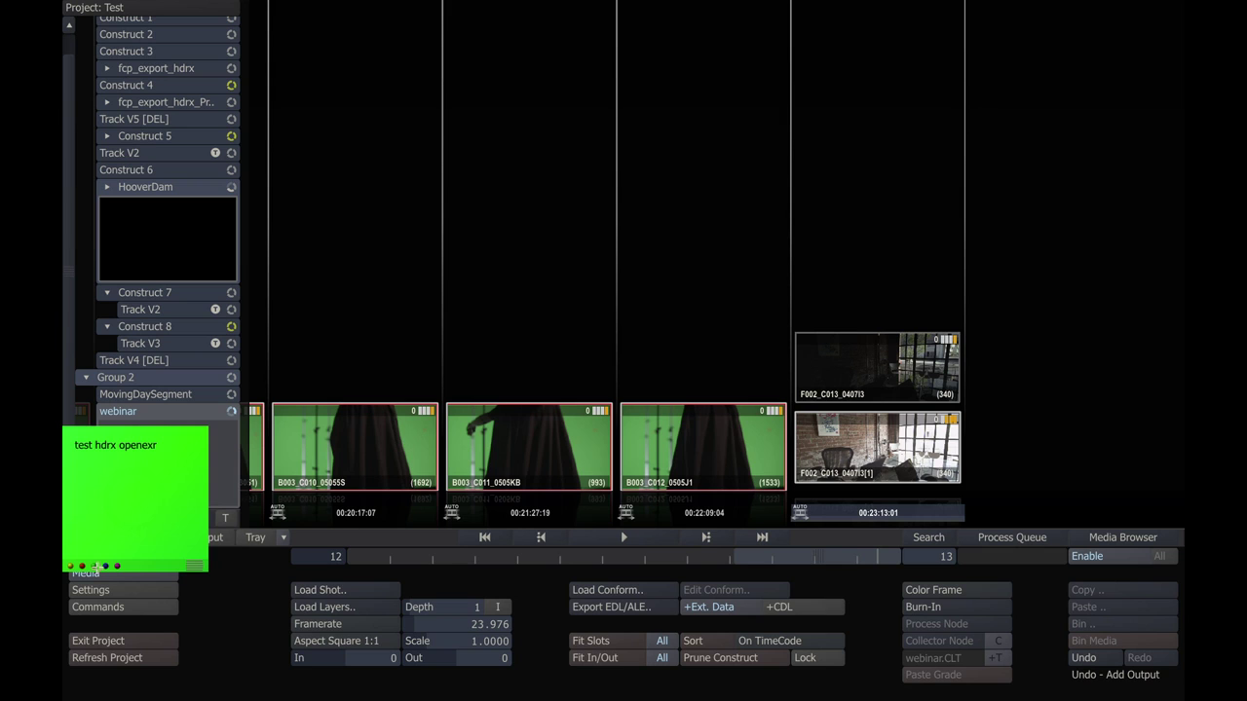
{"action": "left_click", "coordinate": [84, 565]}
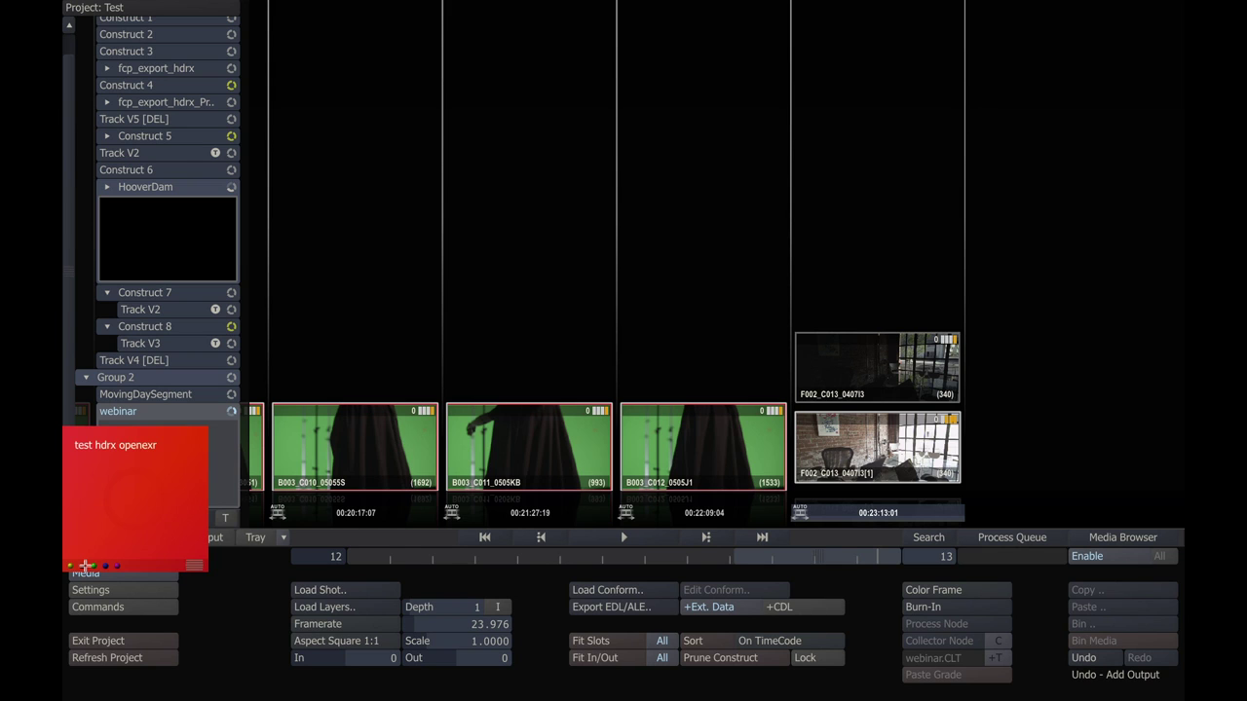
{"action": "left_click", "coordinate": [93, 565]}
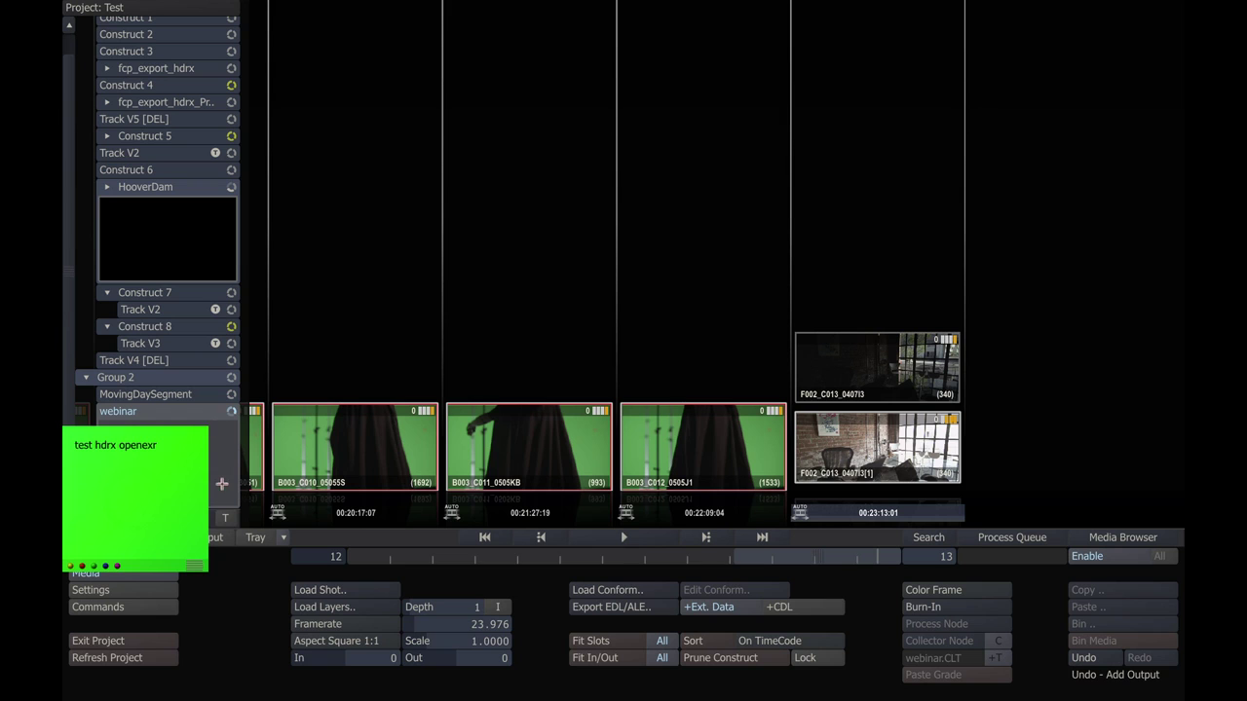
{"action": "left_click", "coordinate": [234, 413]}
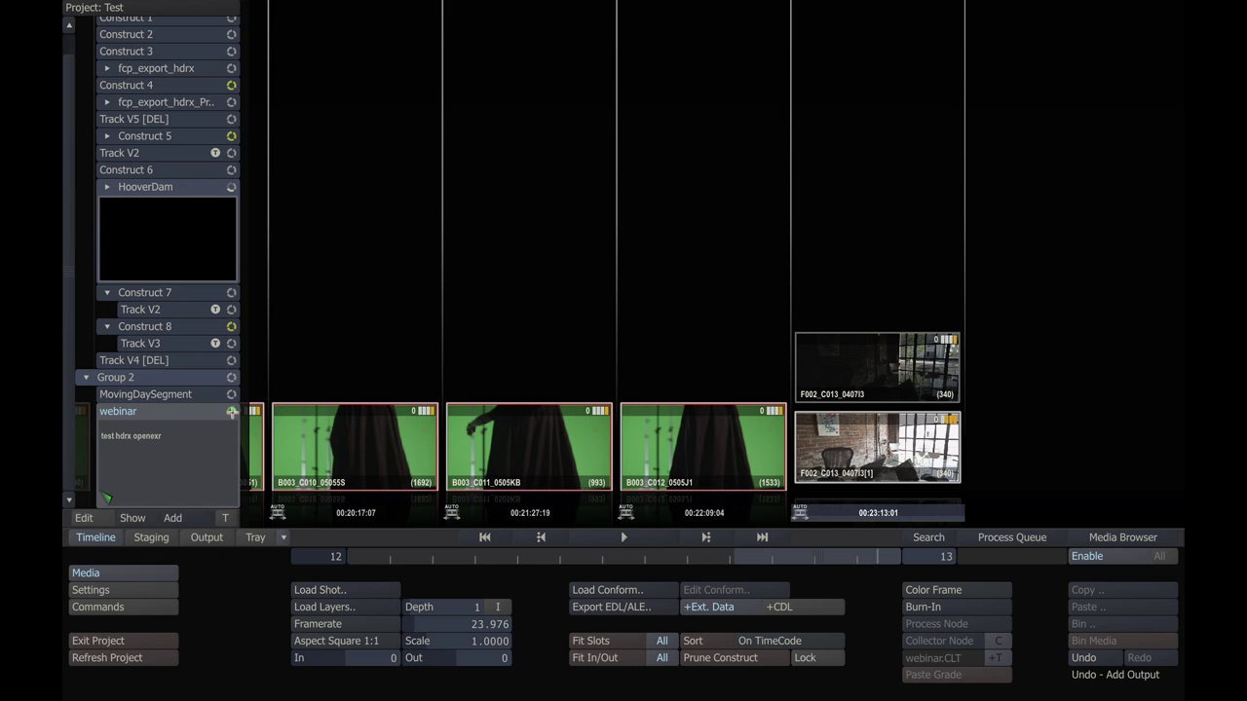
{"action": "left_click", "coordinate": [178, 444]}
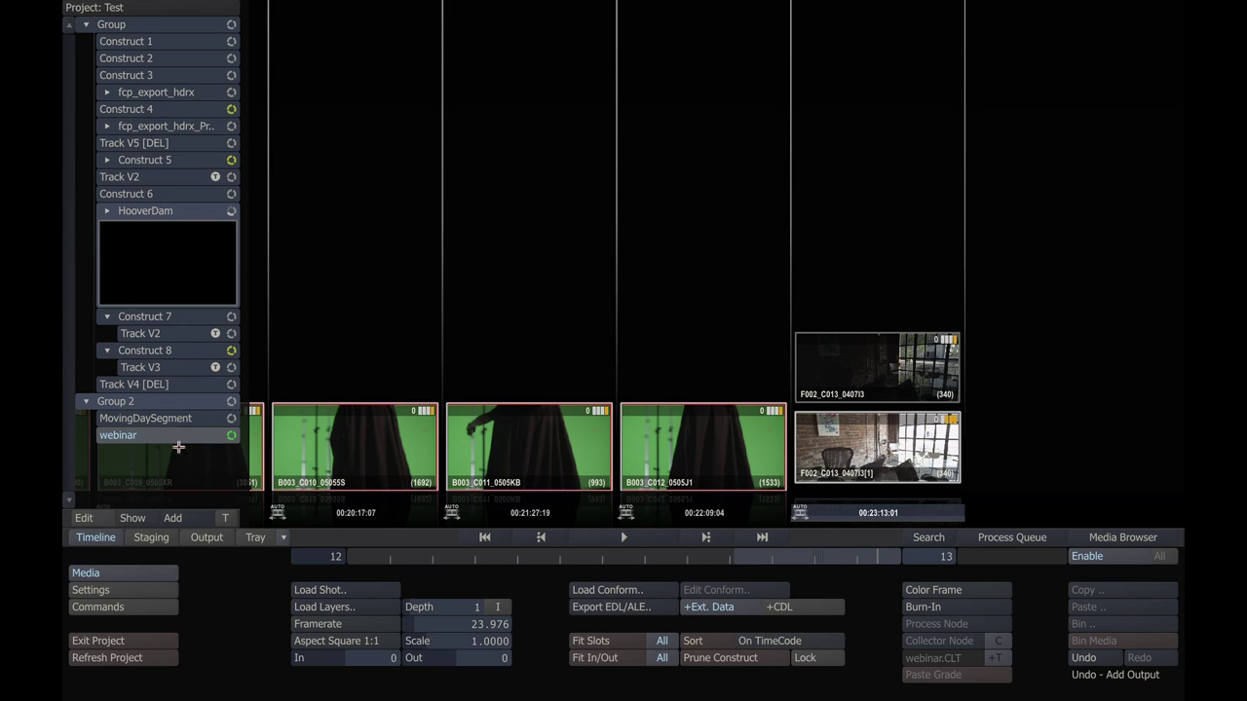
- Examine the extended metadata properties of the green-screen clip B003_C011_0505KB in the webinar timeline
{"action": "left_click", "coordinate": [873, 429]}
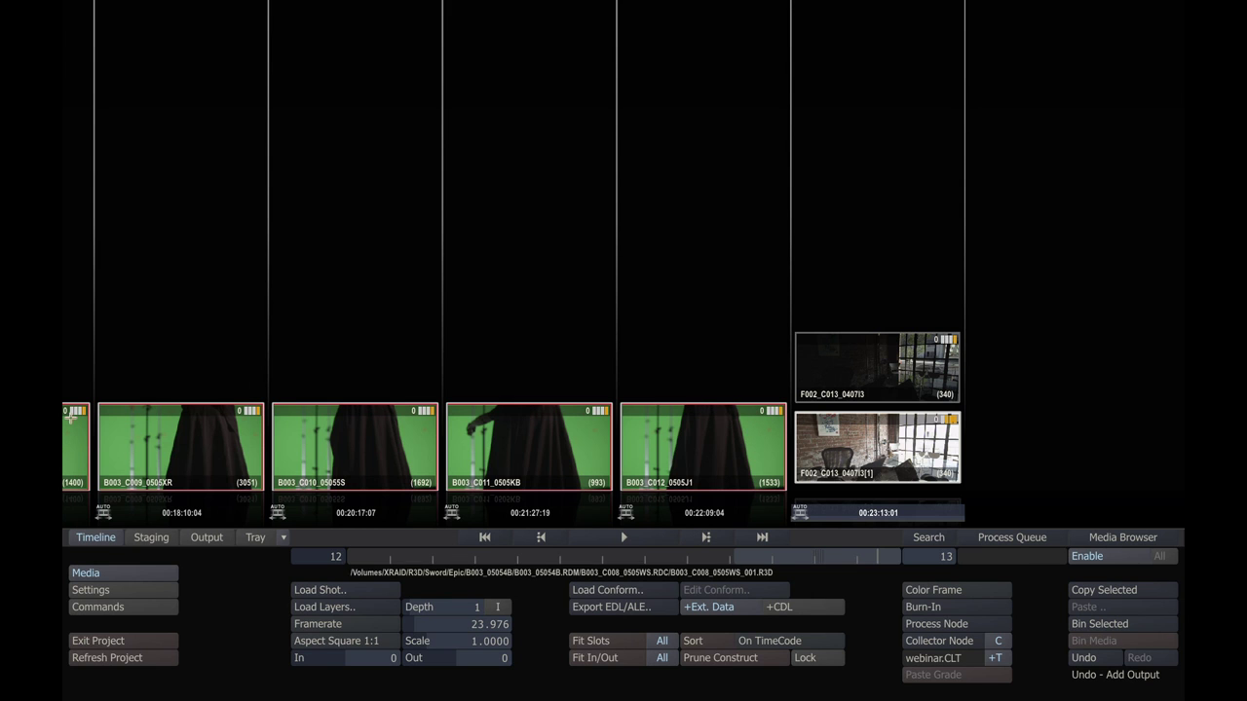
{"action": "mouse_move", "coordinate": [757, 568]}
{"action": "left_mouse_down"}
{"action": "mouse_move", "coordinate": [393, 556]}
{"action": "mouse_move", "coordinate": [751, 551]}
{"action": "left_mouse_up"}
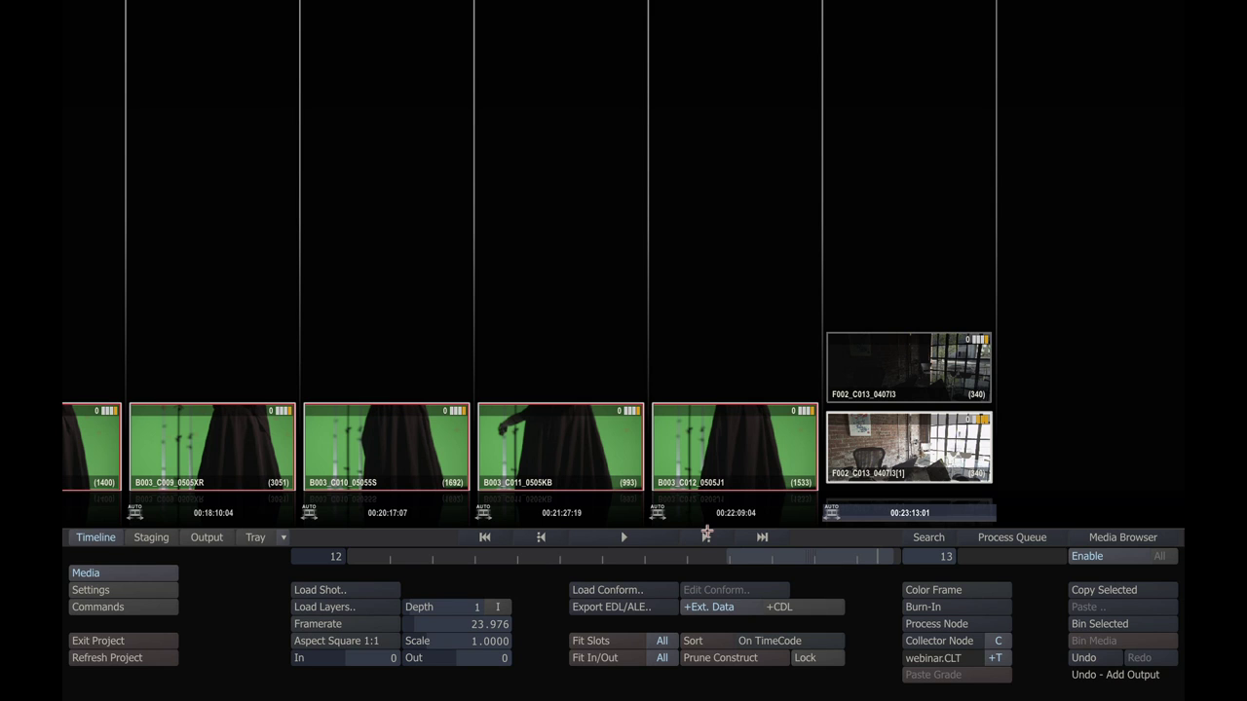
{"action": "double_click", "coordinate": [560, 488]}
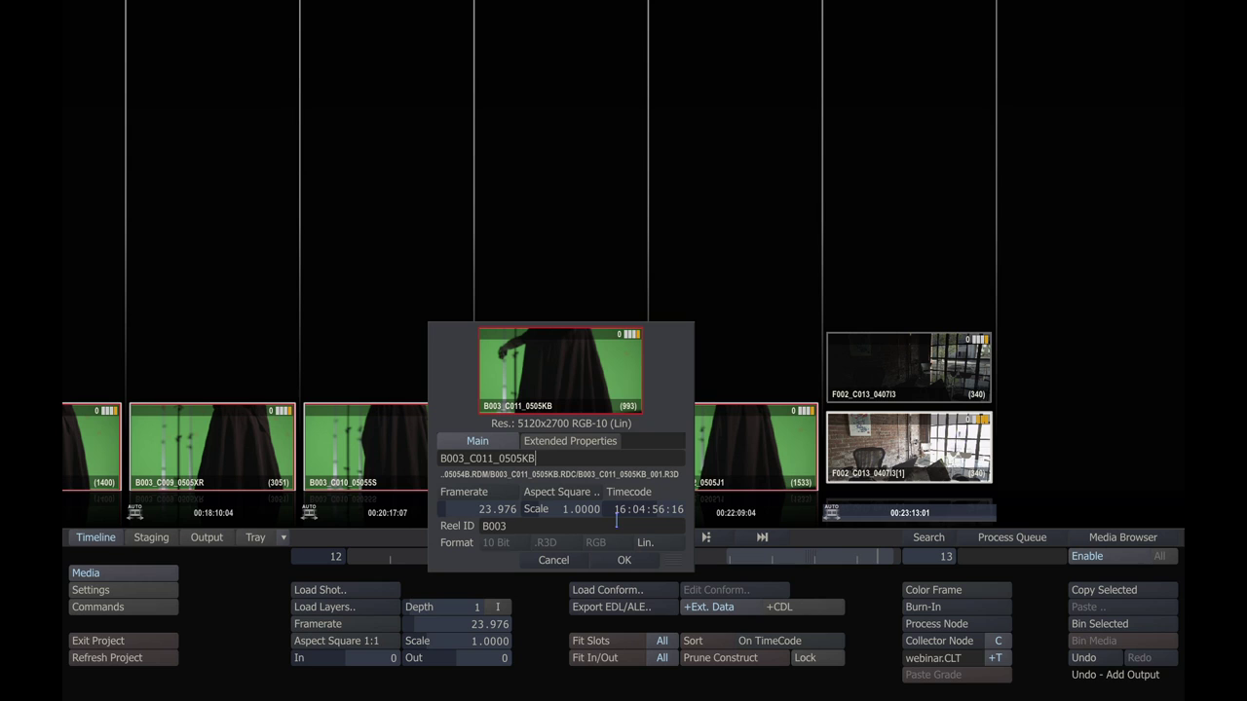
{"action": "left_click", "coordinate": [584, 441]}
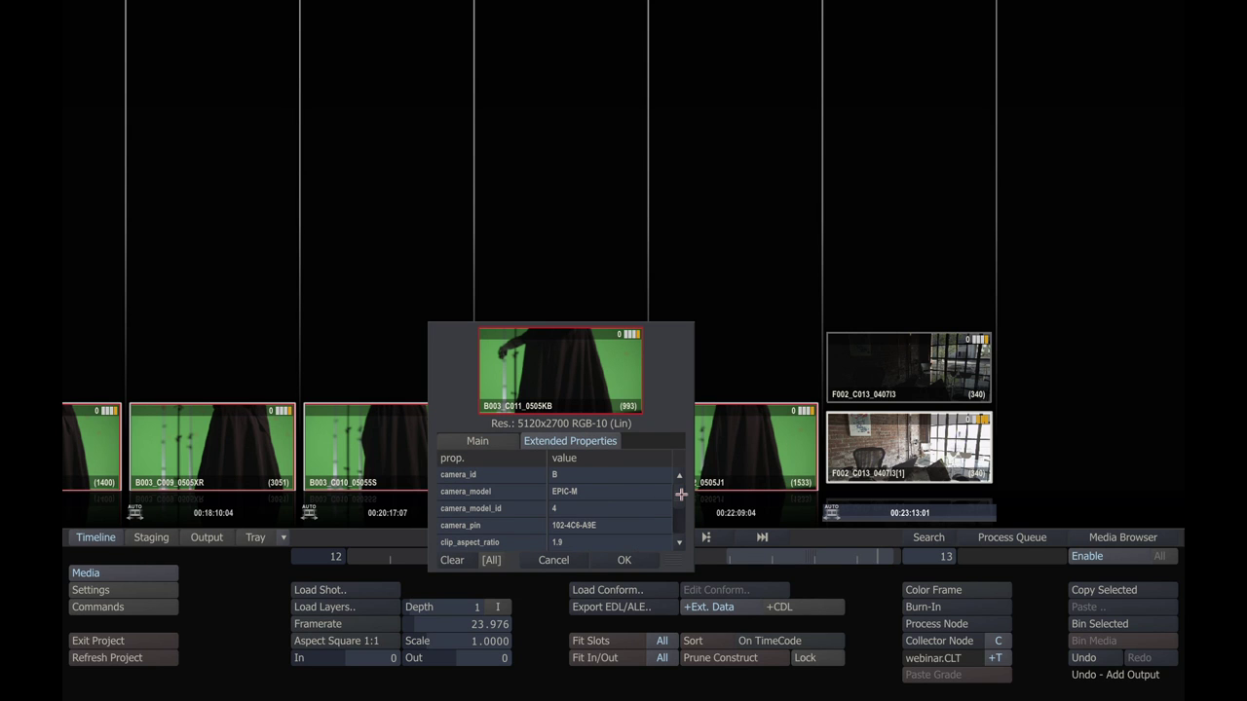
{"action": "scroll", "coordinate": [681, 502], "scroll_direction": "down", "scroll_amount": 5}
{"action": "scroll", "coordinate": [681, 504], "scroll_direction": "up", "scroll_amount": 3}
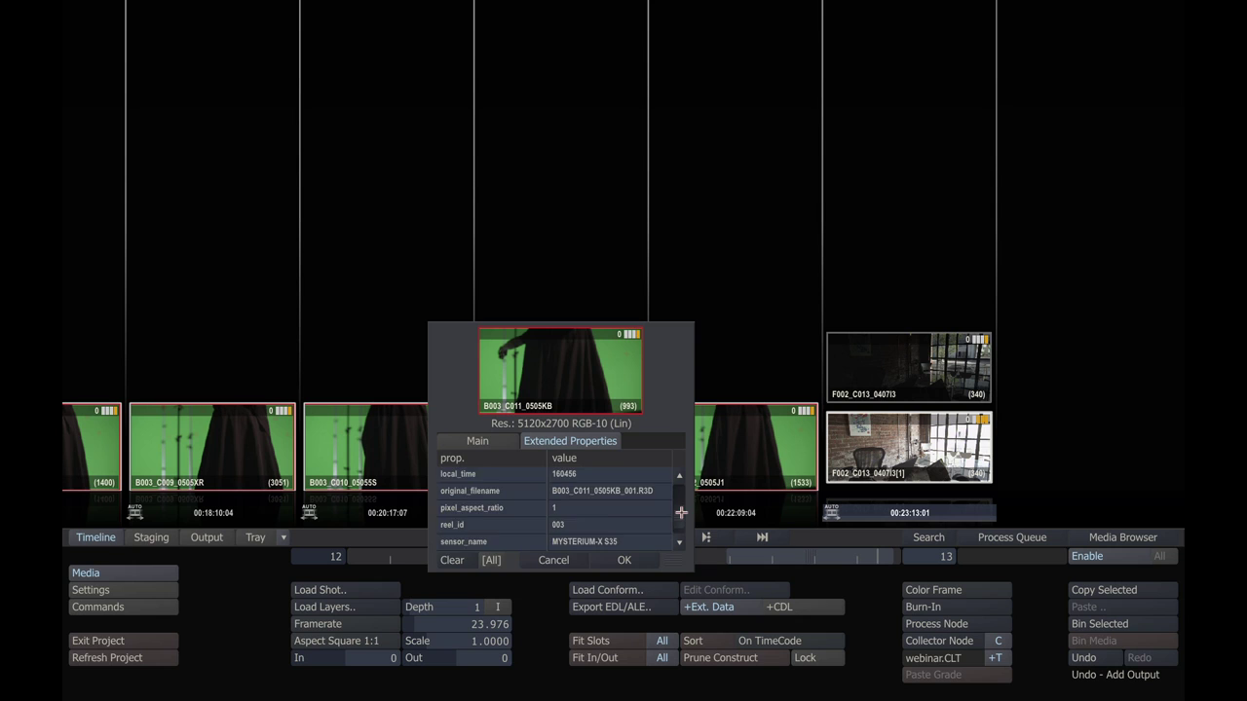
{"action": "scroll", "coordinate": [681, 502], "scroll_direction": "down", "scroll_amount": 3}
{"action": "scroll", "coordinate": [682, 494], "scroll_direction": "up", "scroll_amount": 4}
{"action": "scroll", "coordinate": [682, 496], "scroll_direction": "down", "scroll_amount": 6}
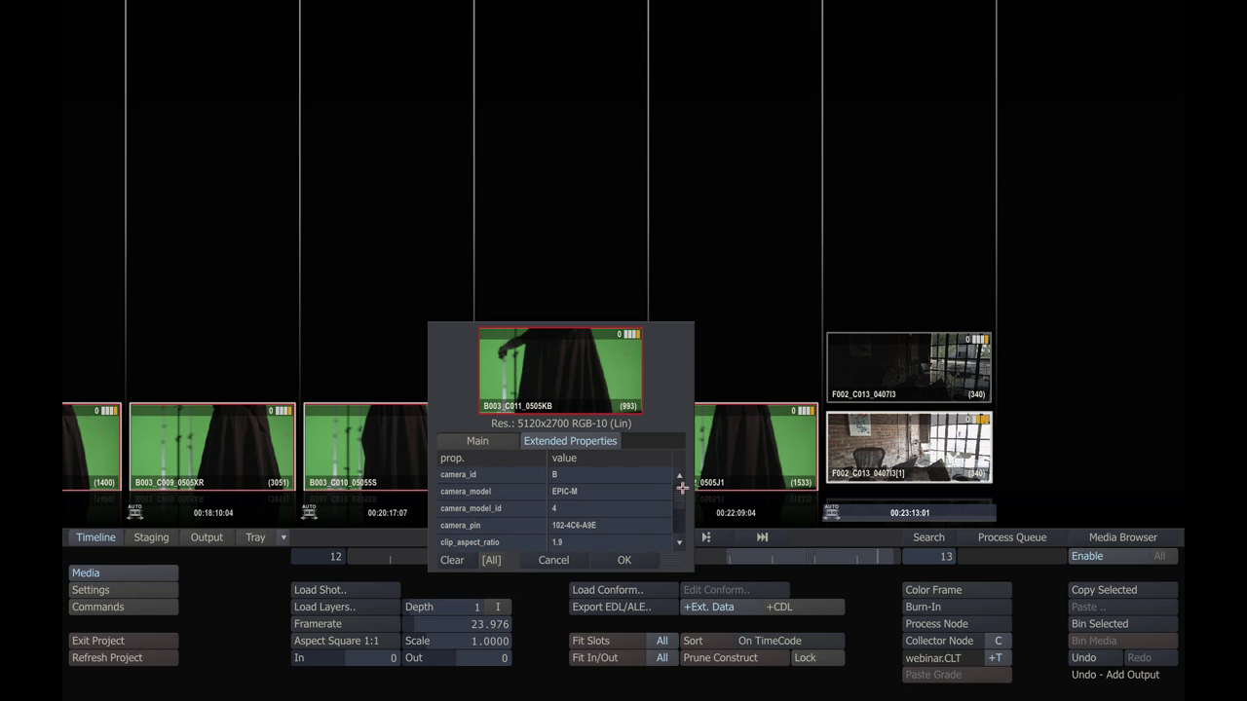
{"action": "scroll", "coordinate": [683, 507], "scroll_direction": "down", "scroll_amount": 4}
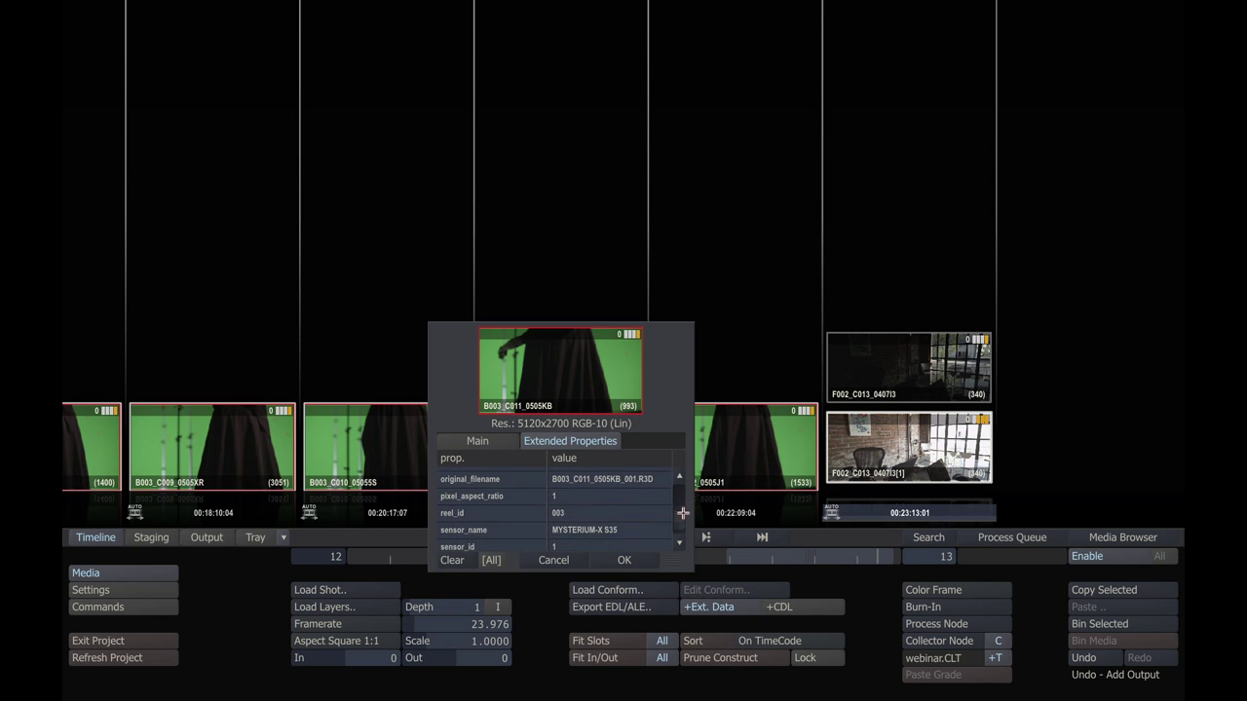
{"action": "scroll", "coordinate": [683, 525], "scroll_direction": "up", "scroll_amount": 10}
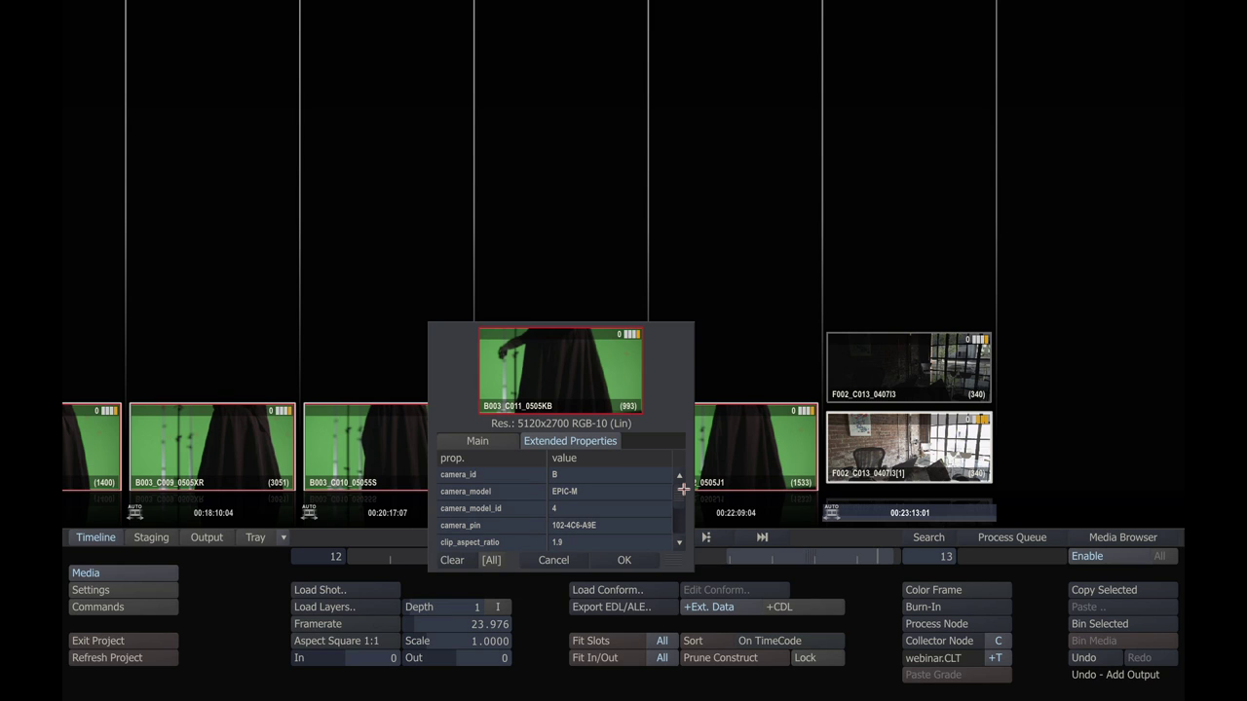
{"action": "left_click", "coordinate": [642, 560]}
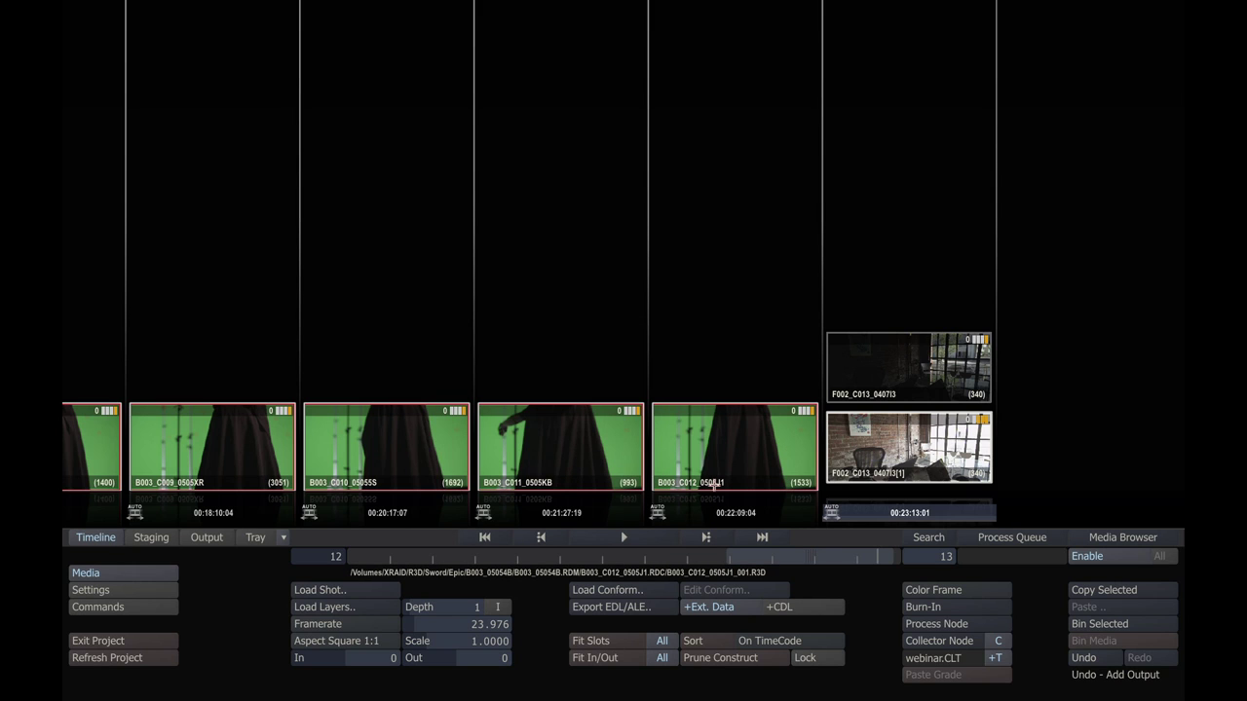